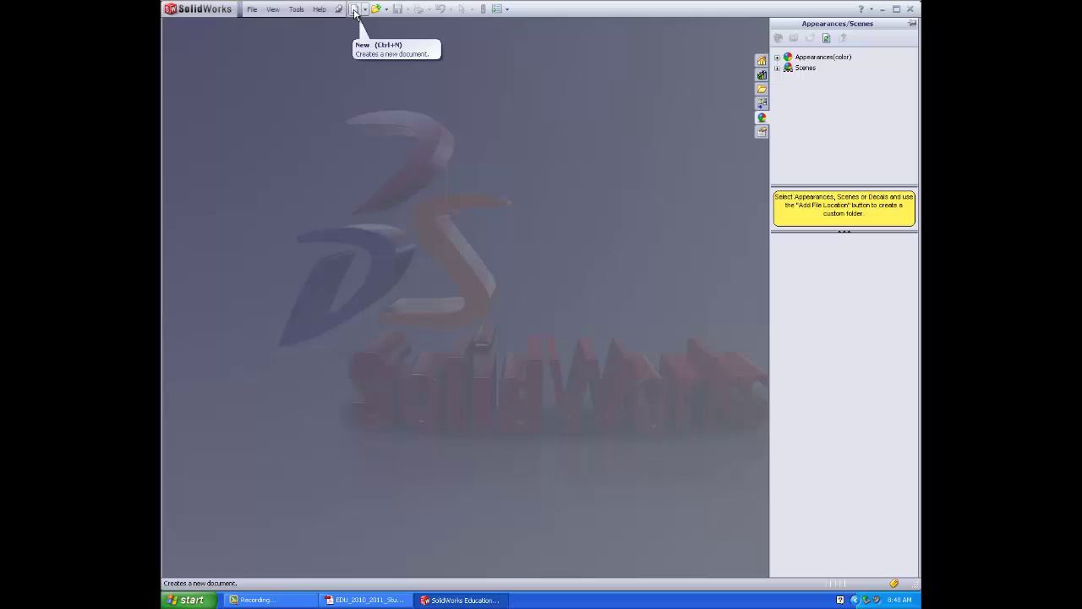
- Create a new blank part document (Part1) from the part template
left_click(355, 10)
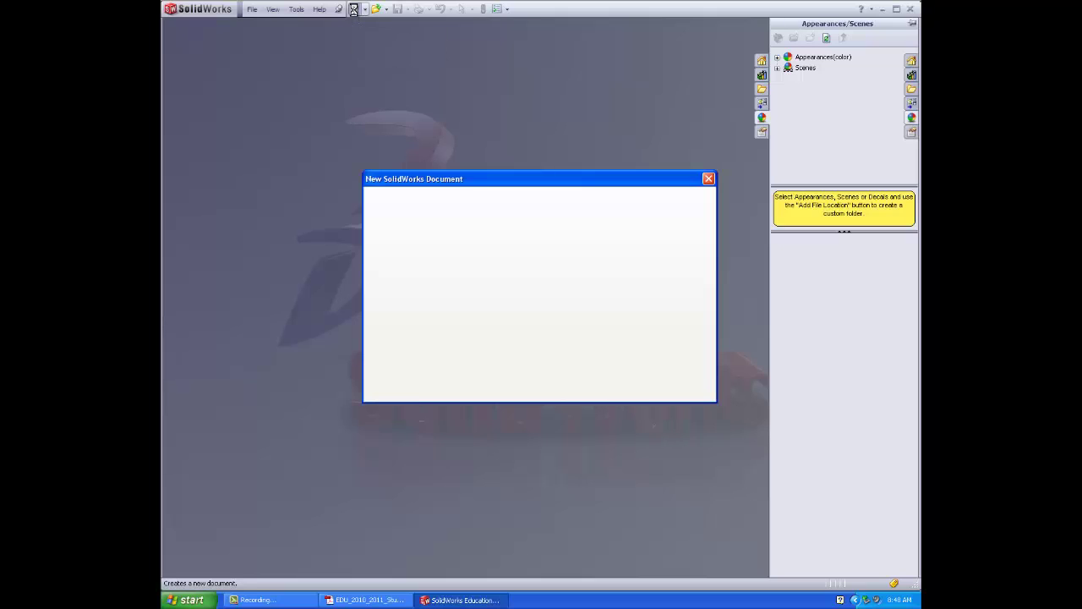
left_click(566, 390)
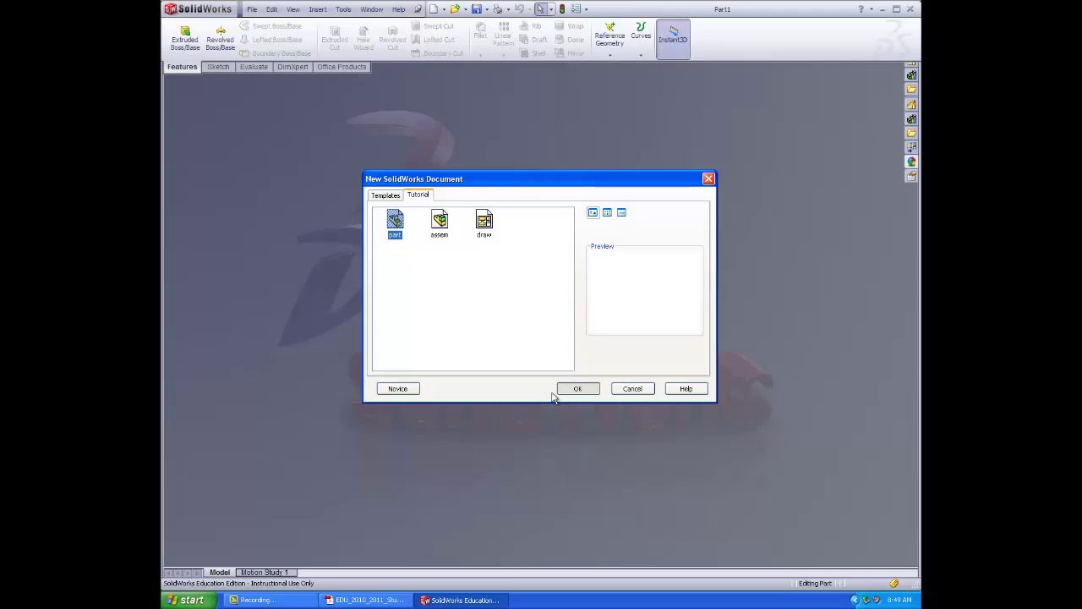
left_click(560, 391)
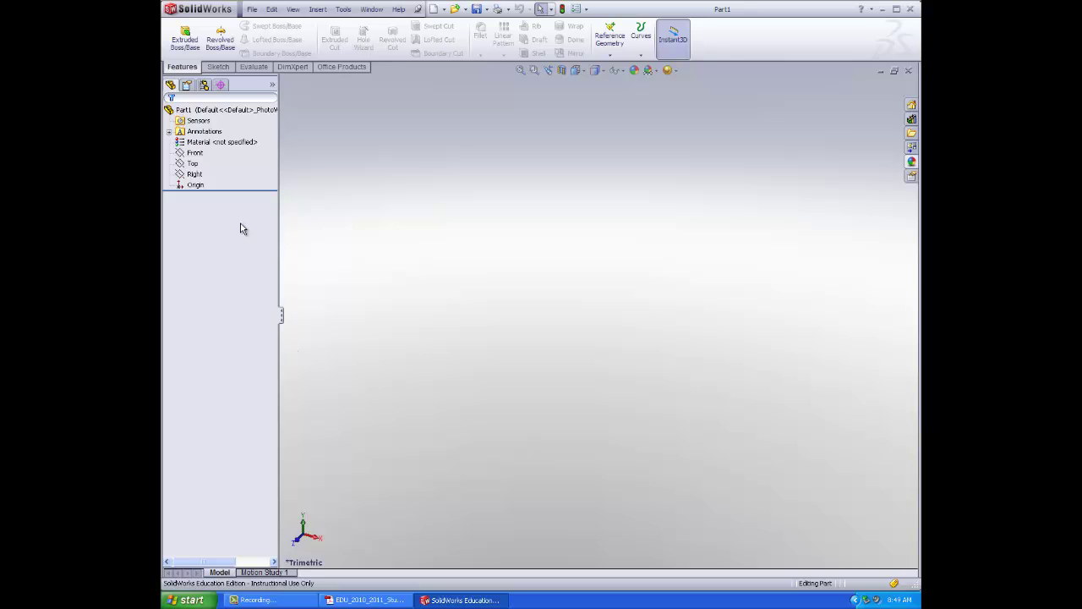
- Start a revolve sketch on the Front plane and draw a vertical line up from the origin
left_click(194, 153)
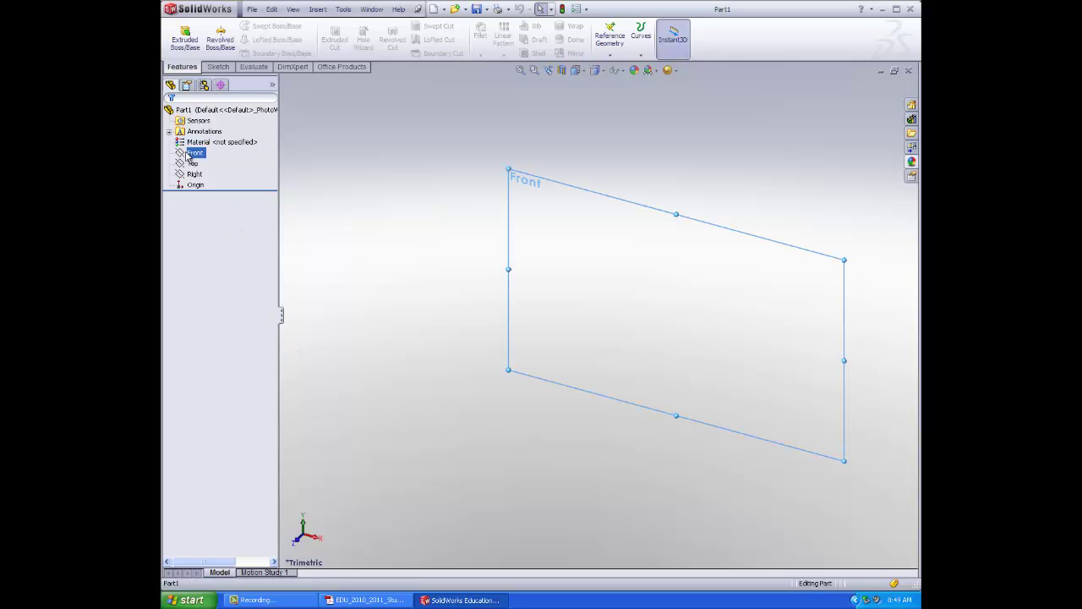
left_click(218, 67)
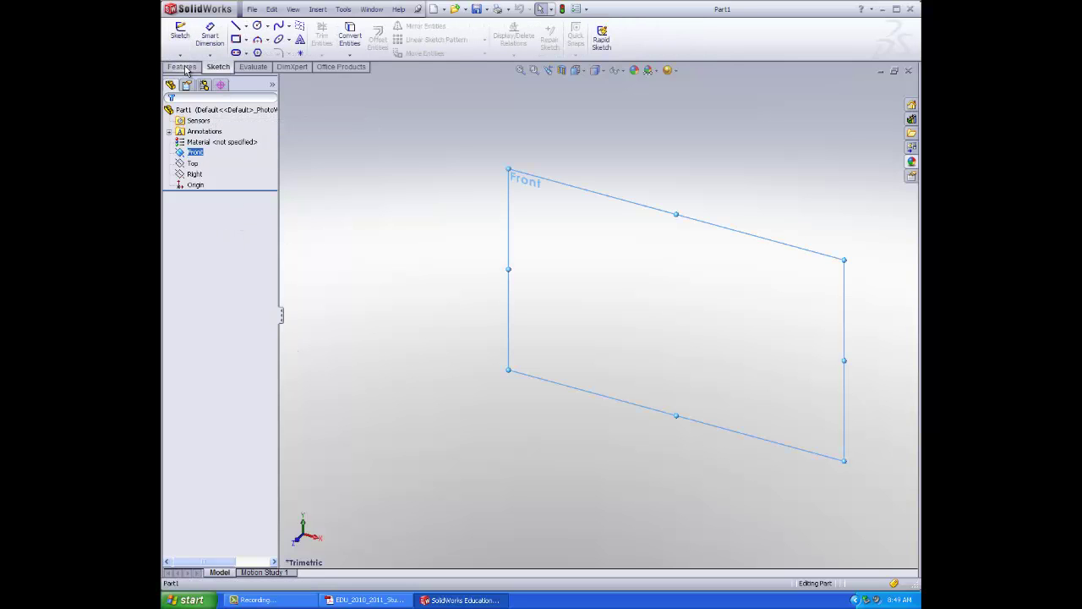
left_click(187, 68)
left_click(220, 39)
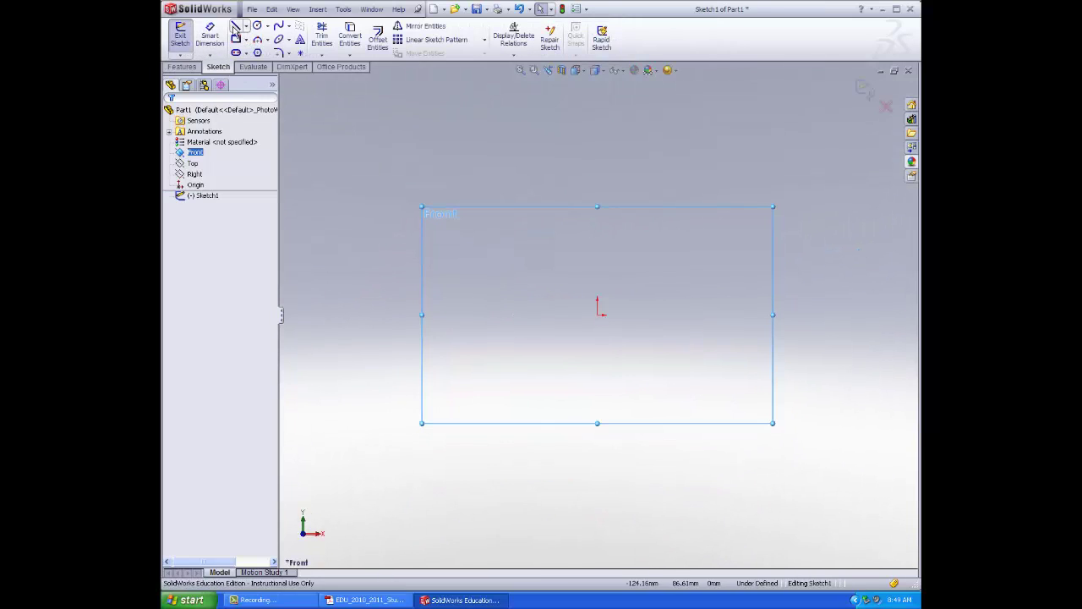
left_click(598, 316)
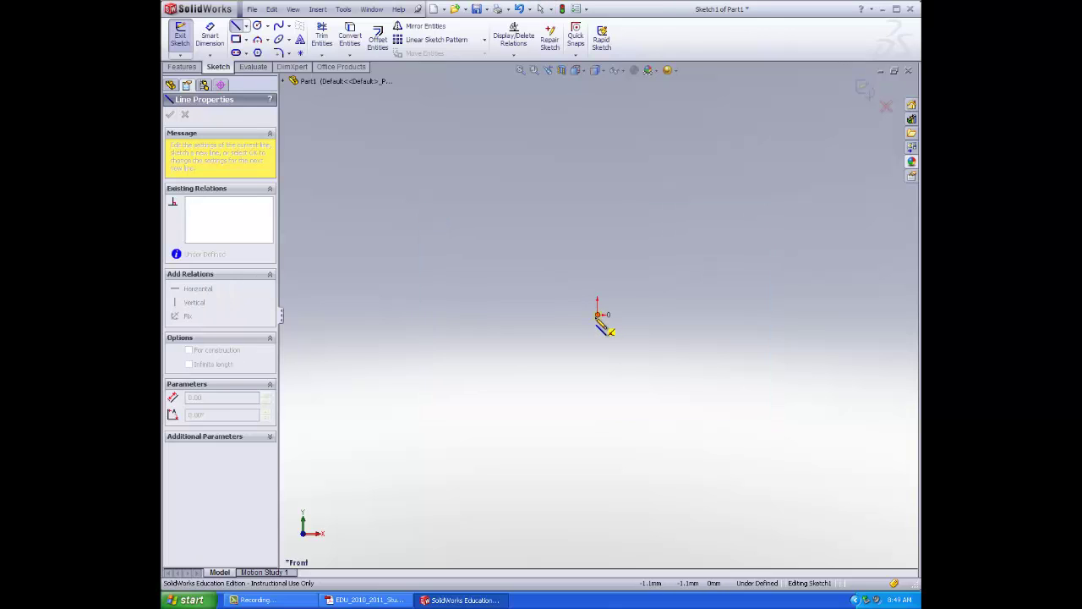
left_click(599, 130)
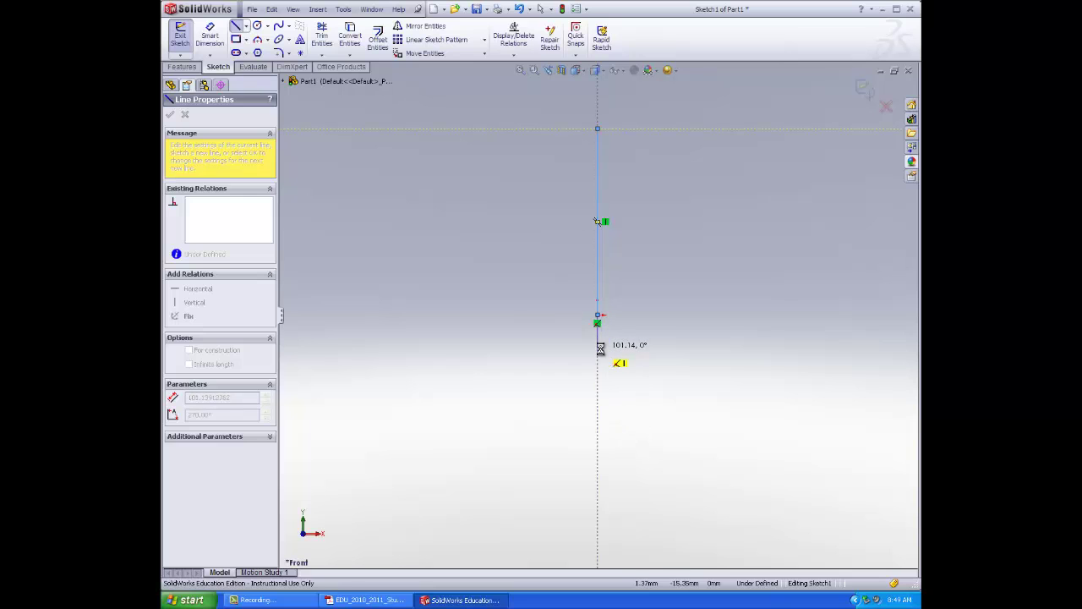
key("Escape")
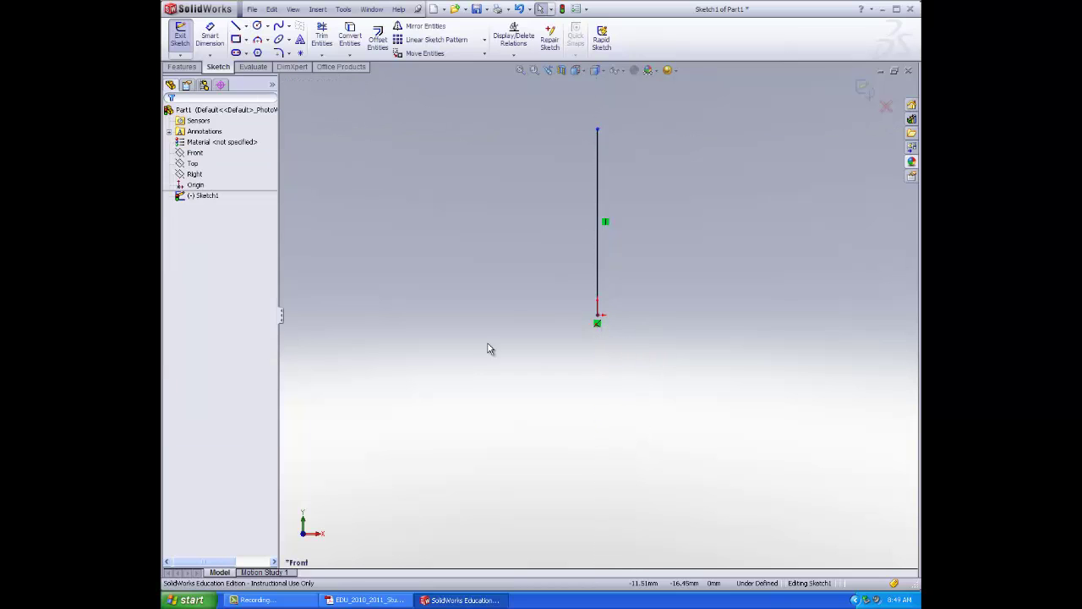
- Dimension the vertical line to 3.75 in (95.25 mm)
left_click(210, 38)
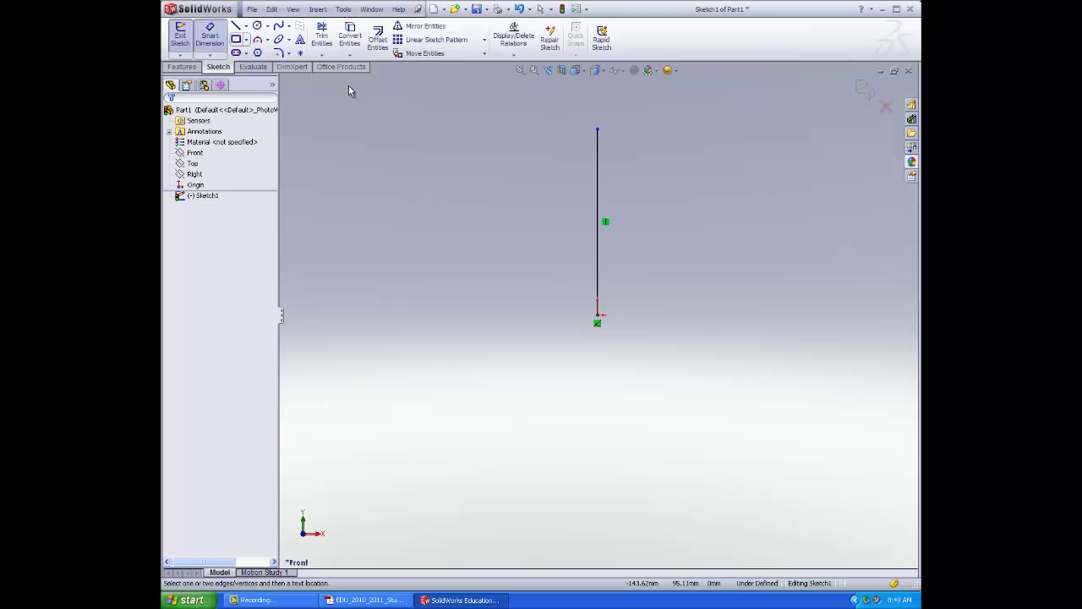
left_click(601, 241)
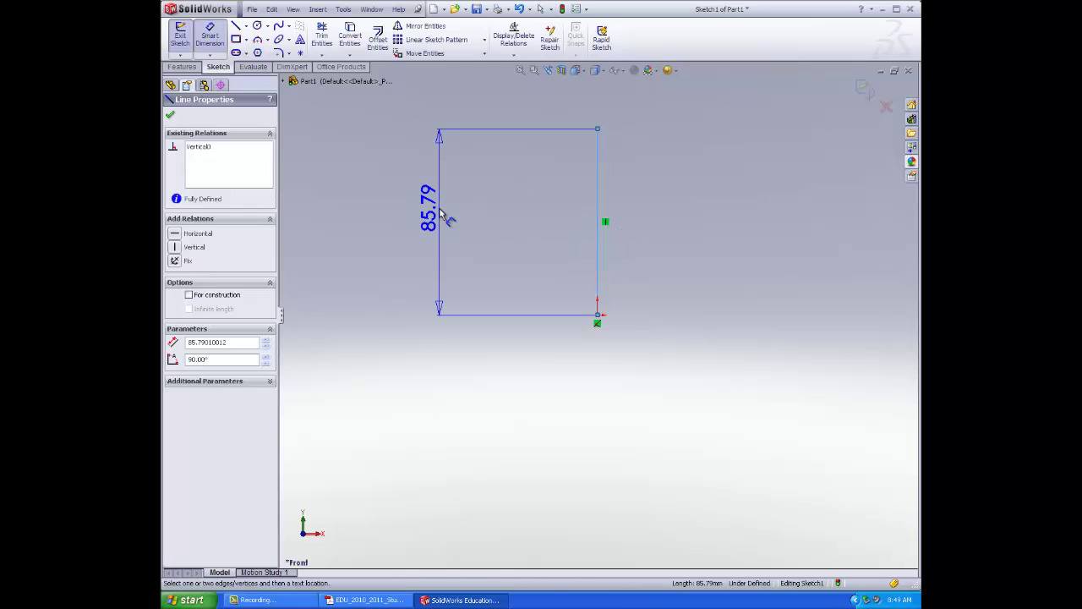
left_click(443, 216)
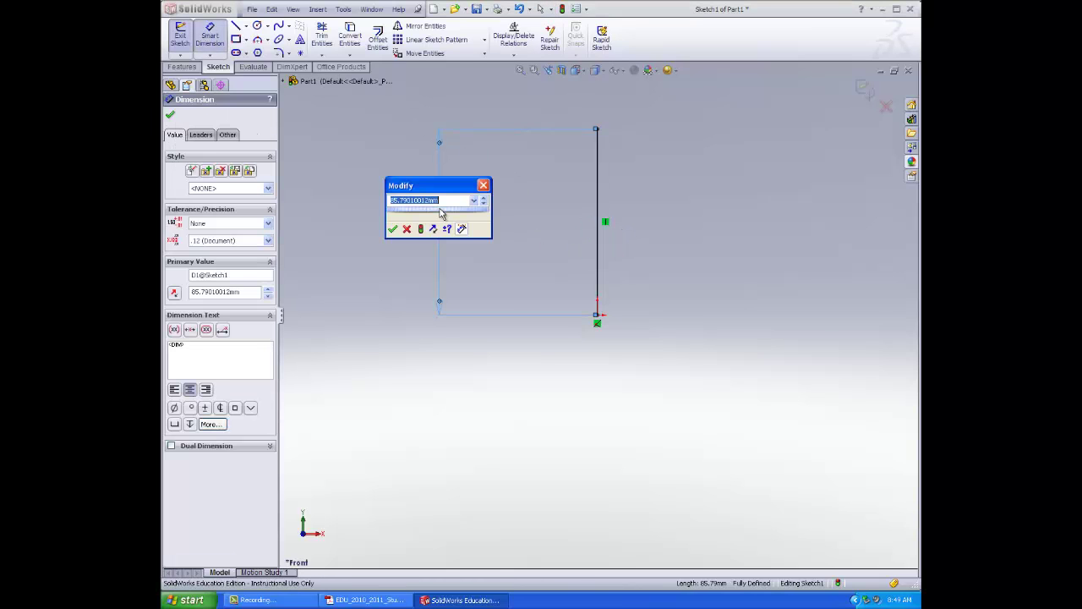
type("3.75in")
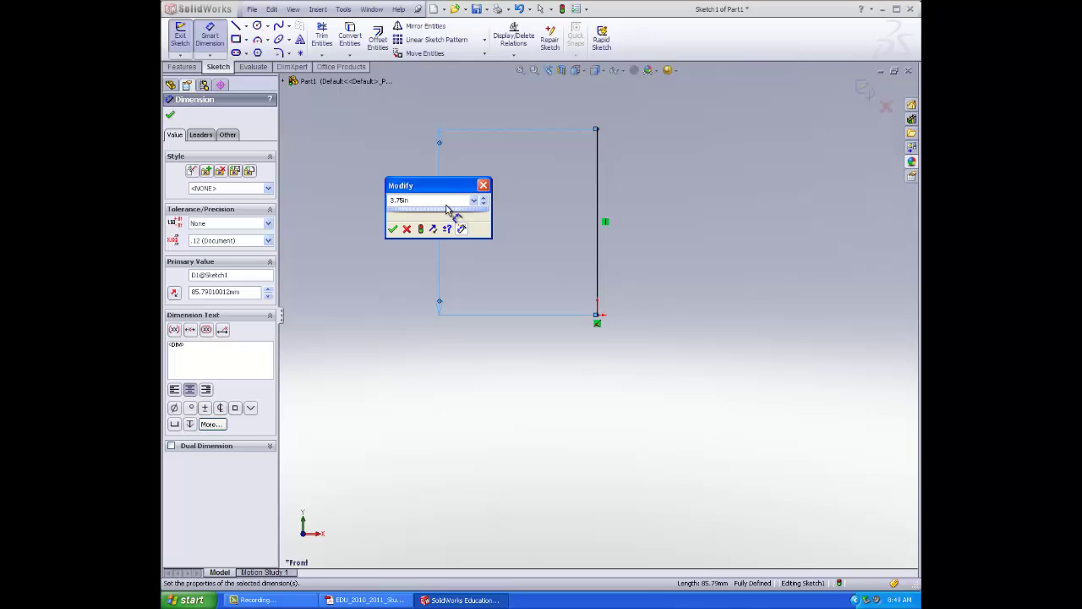
key("Return")
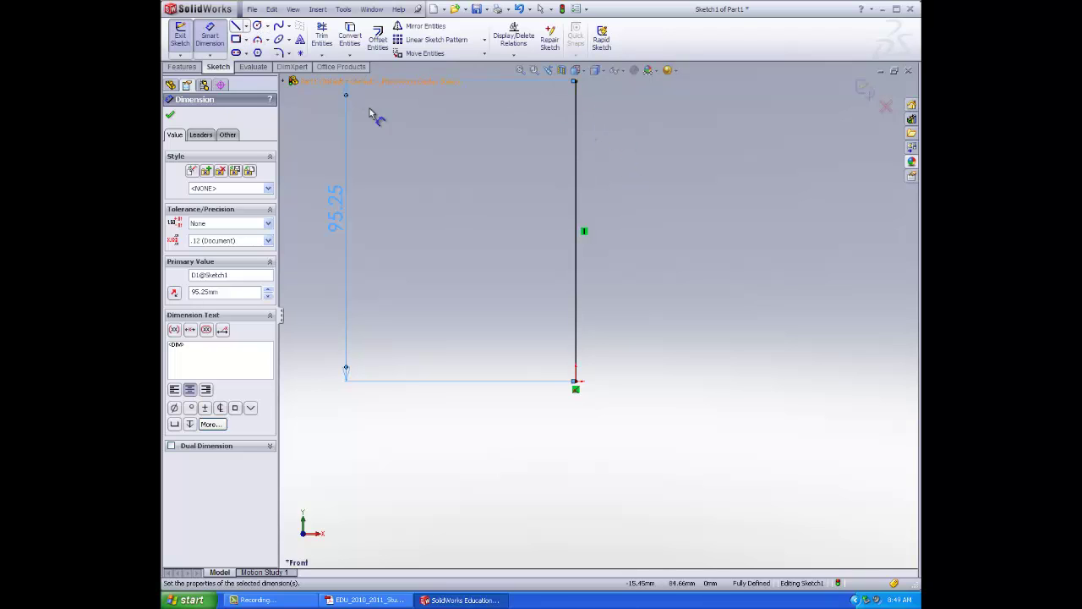
key("z")
key("z")
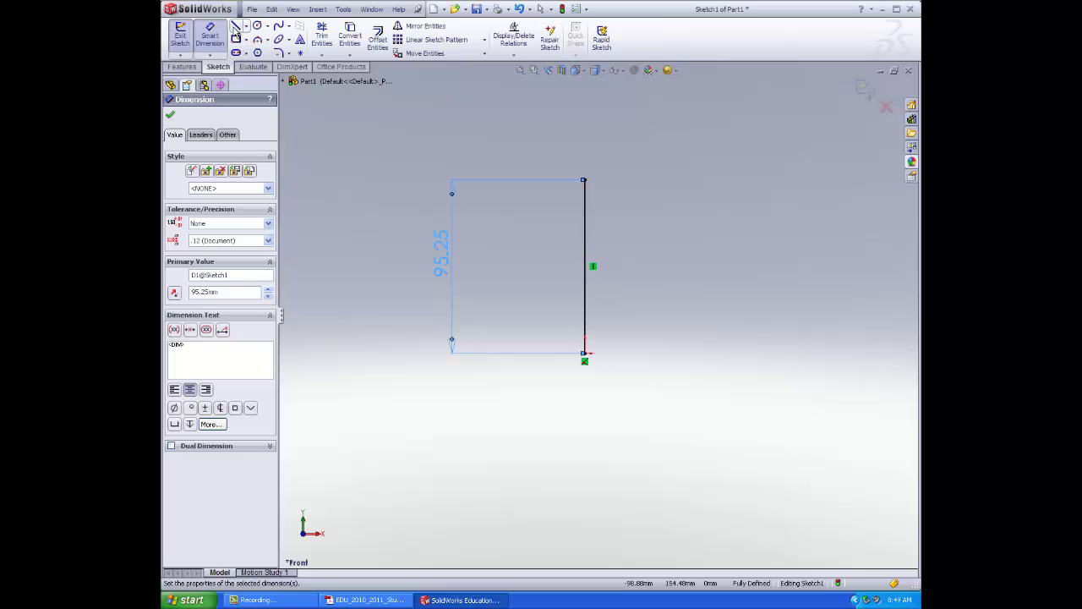
- Draw a horizontal top line from the vertical line's top and dimension it to 1.5 in
key("l")
left_click(585, 180)
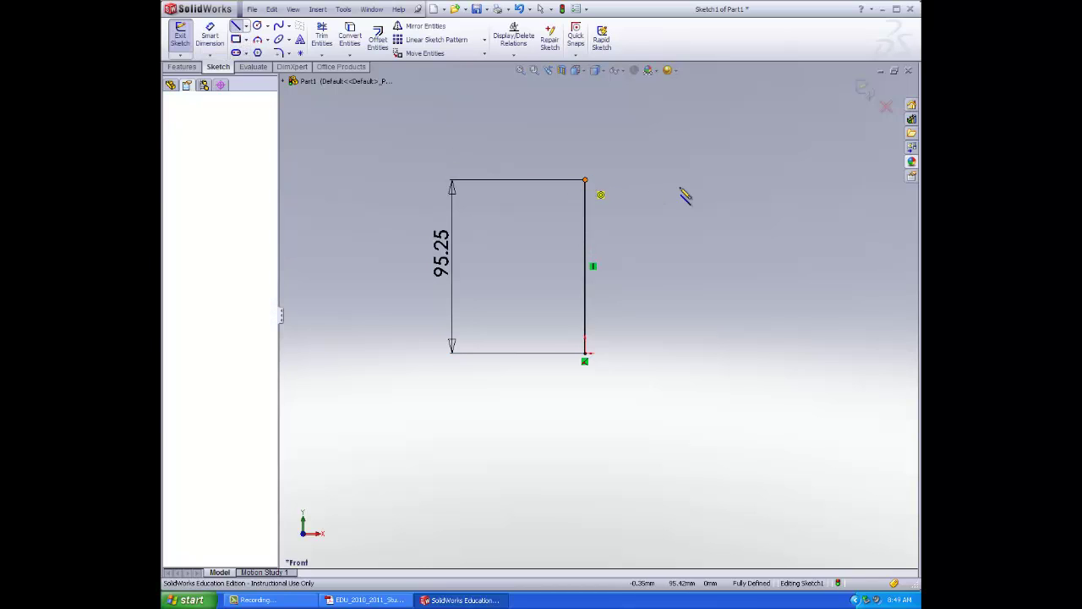
left_click(679, 179)
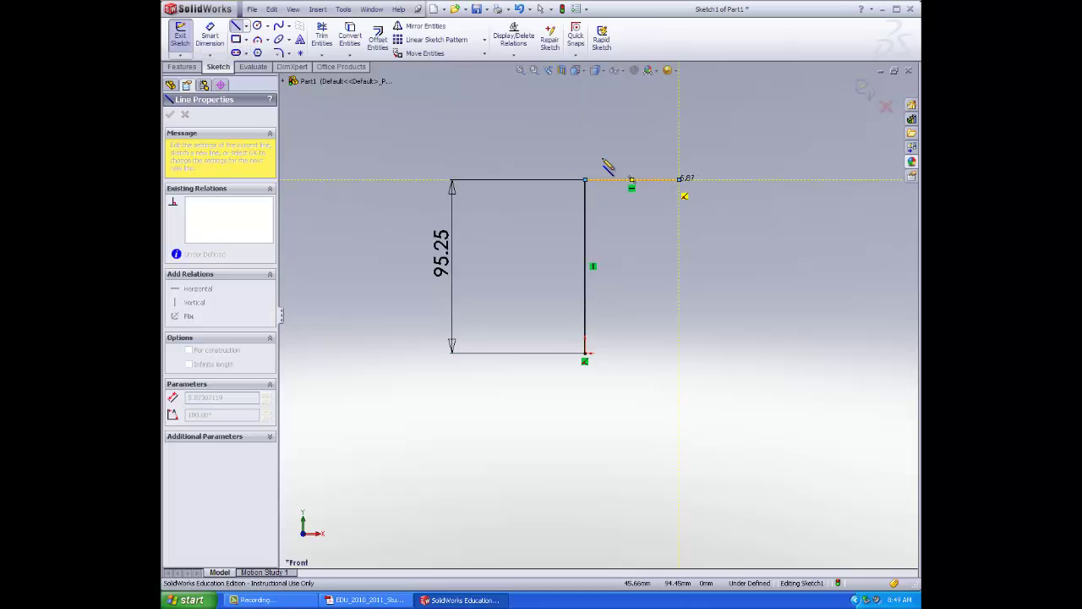
key("Escape")
key("Escape")
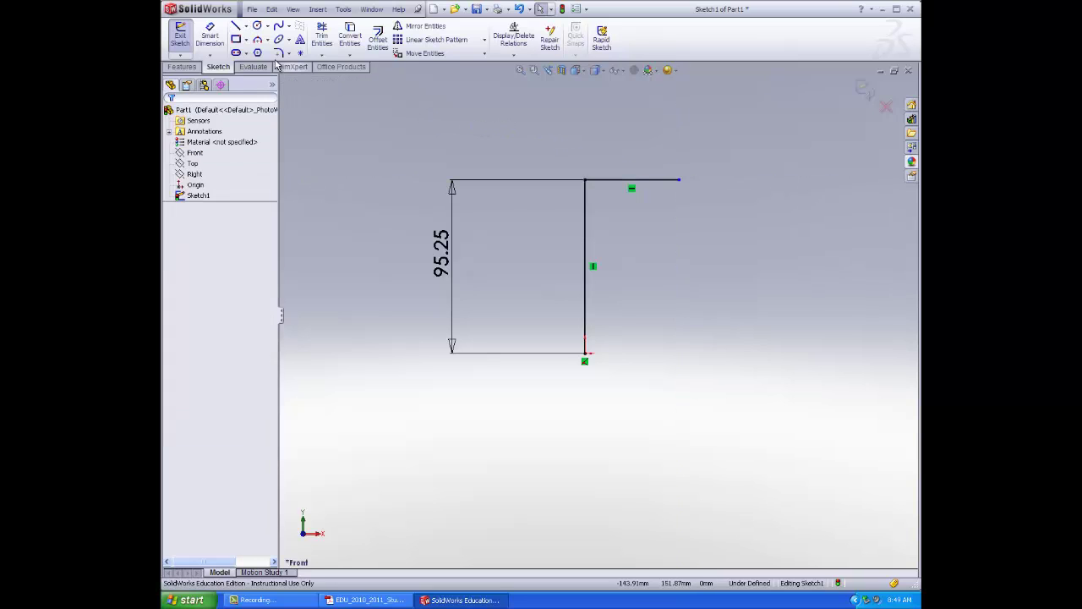
left_click(211, 38)
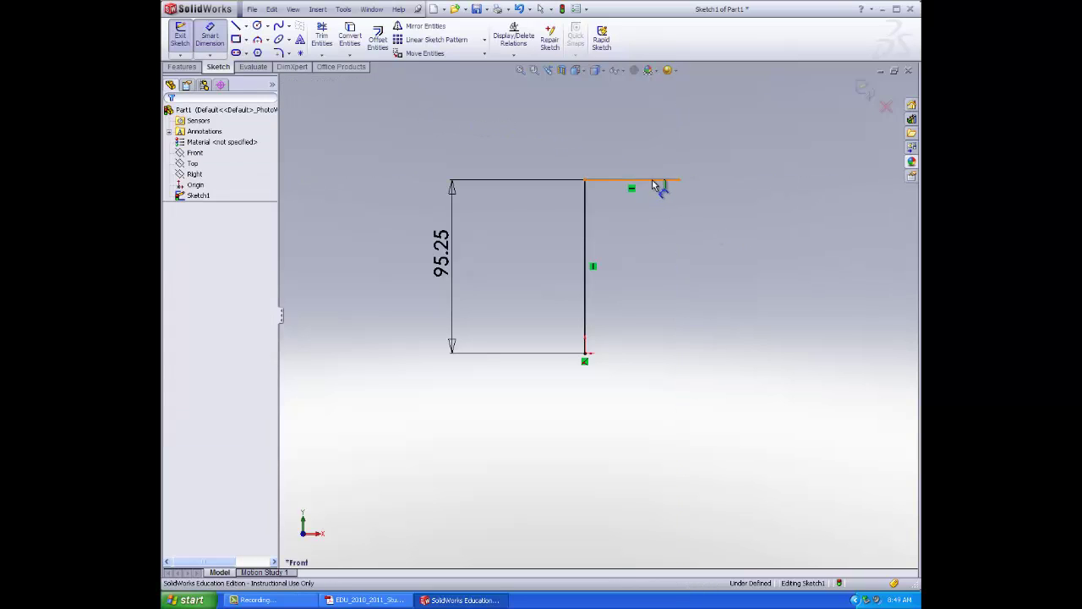
left_click(652, 151)
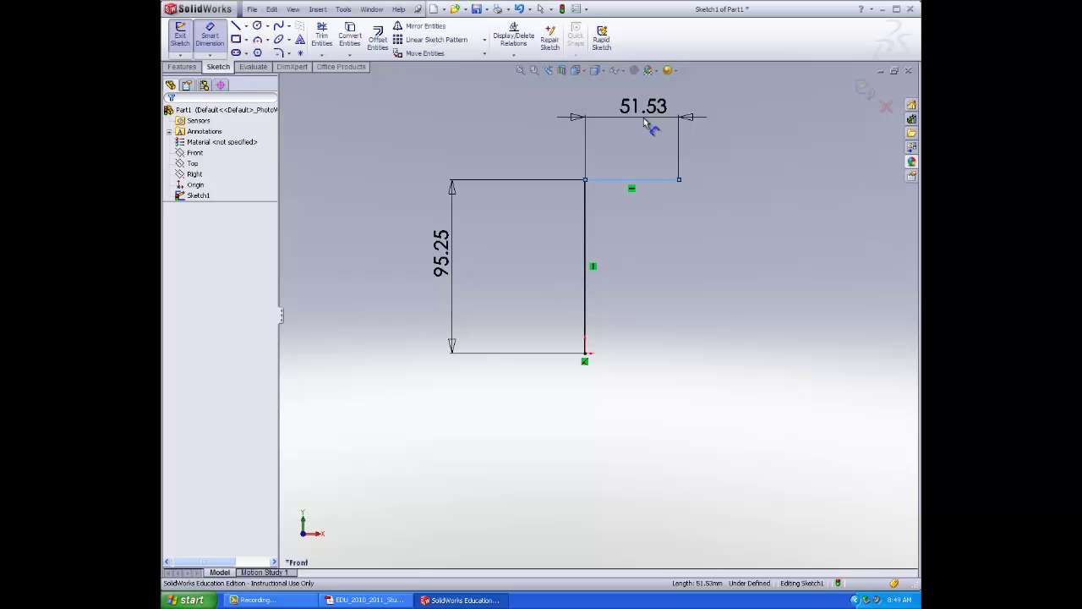
left_click(646, 125)
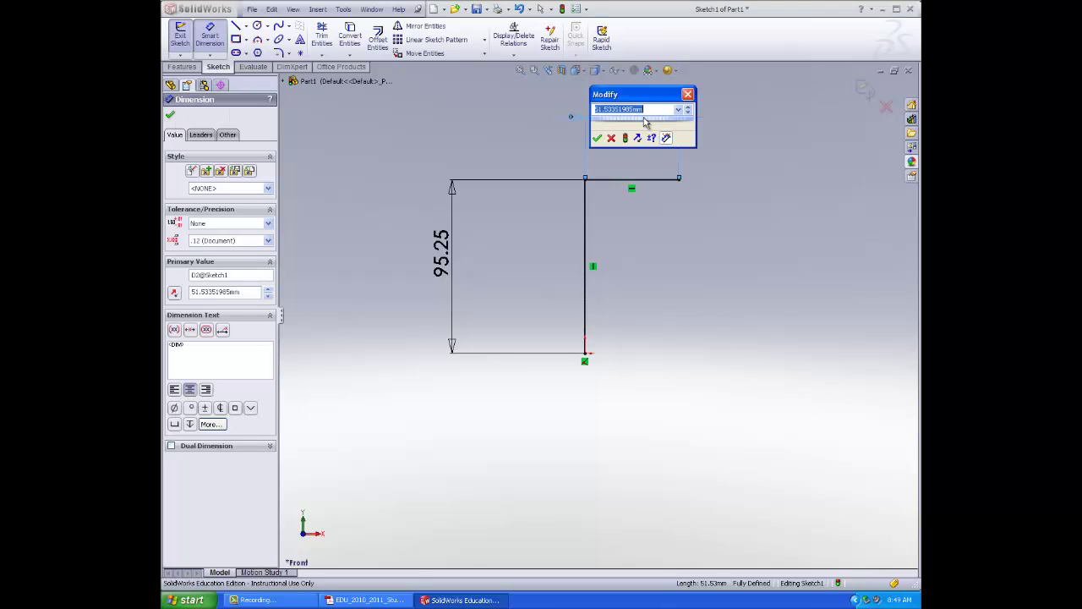
type("1.50")
key("Return")
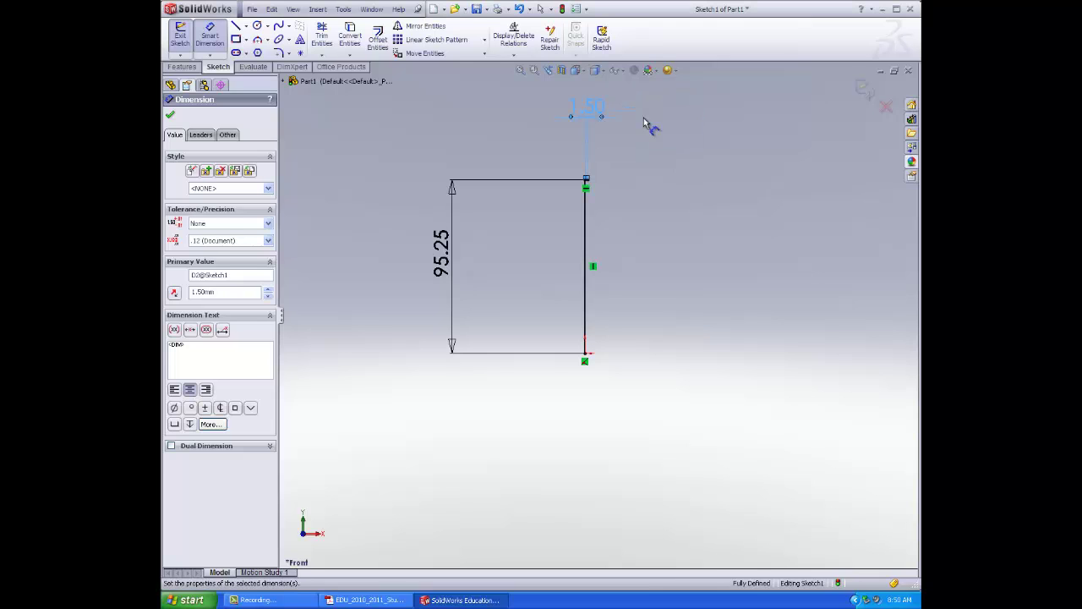
double_click(589, 108)
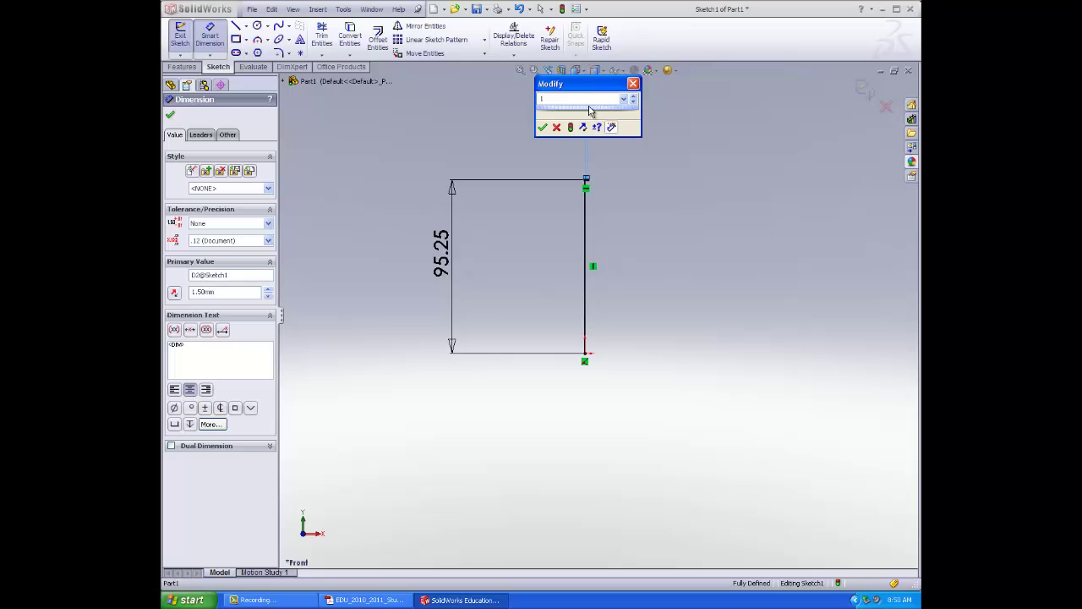
type("1.5in")
key("Return")
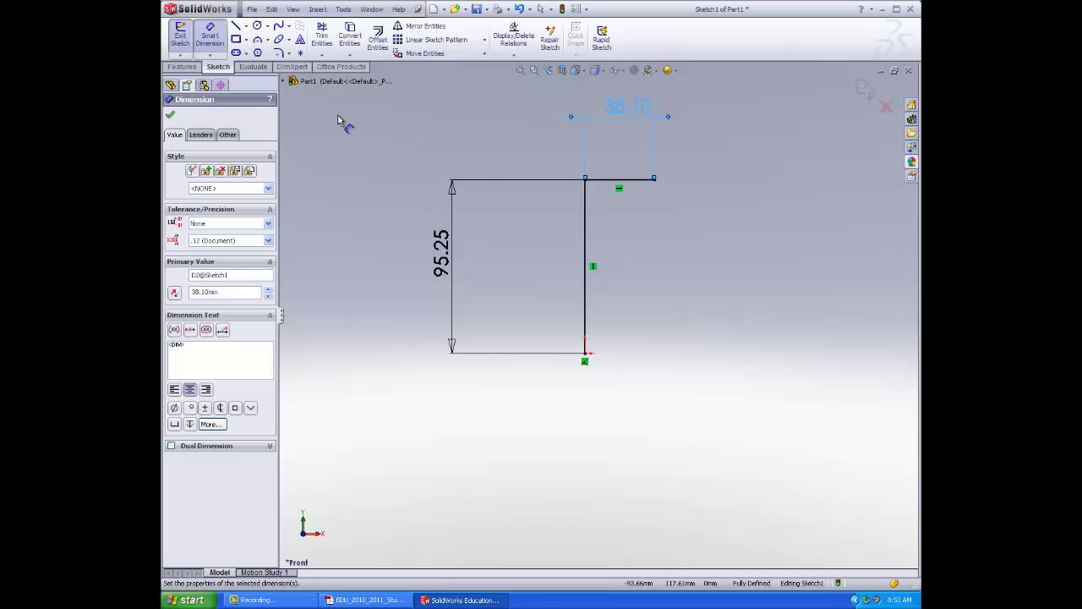
- Draw the right side and bottom edge back to the origin to close the rectangle
left_click(236, 28)
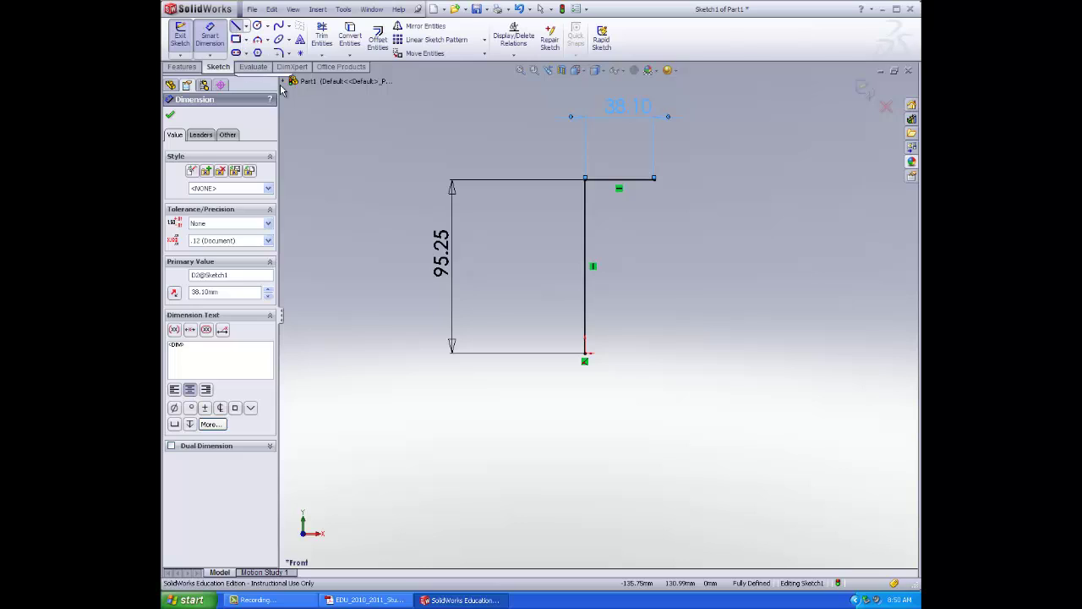
left_click(654, 180)
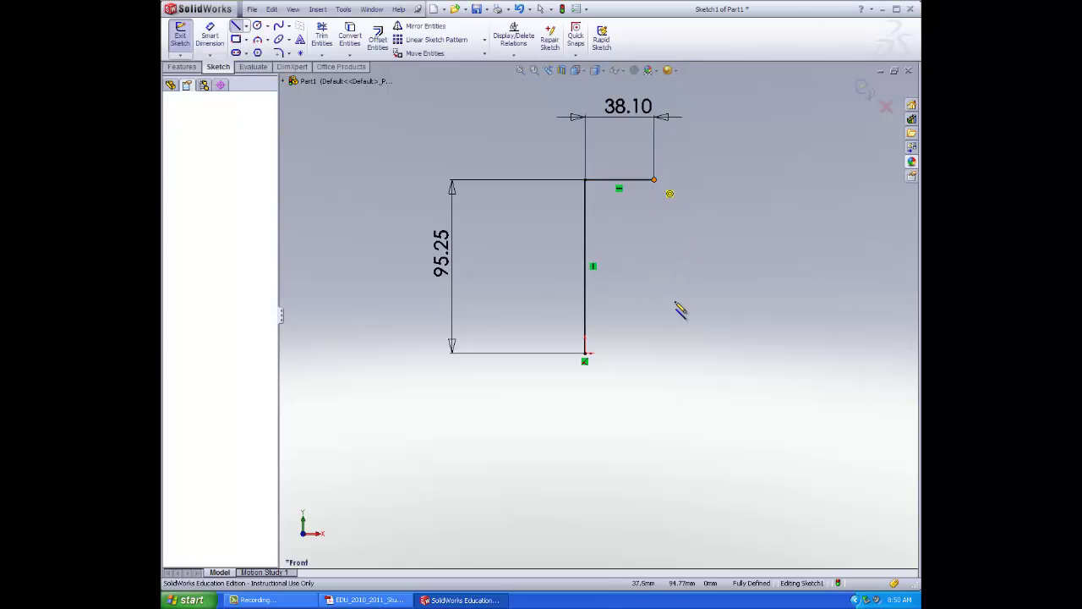
left_click(654, 354)
left_click(586, 353)
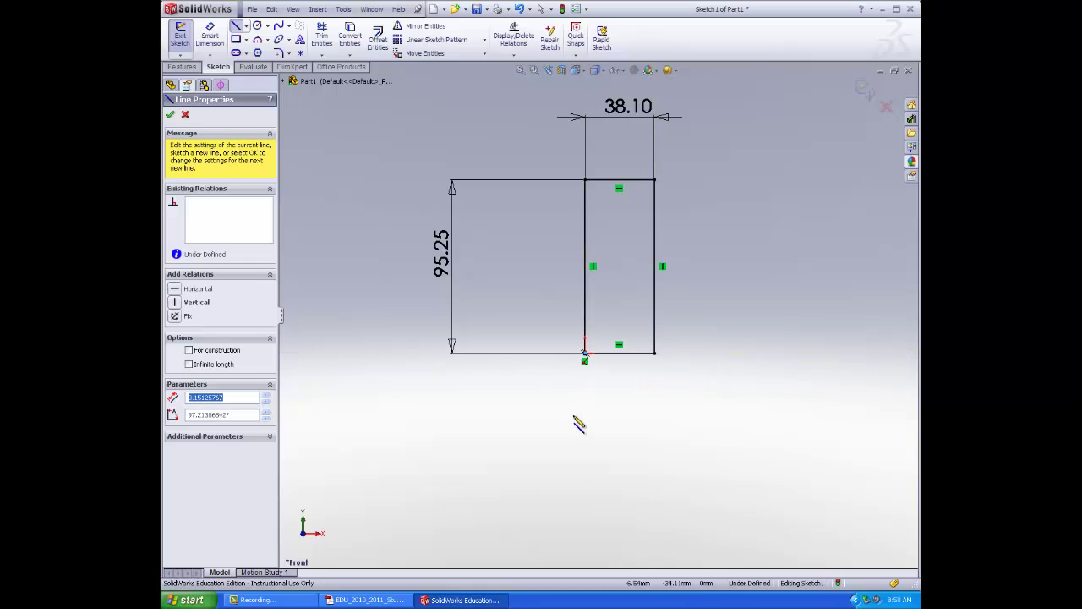
key("Escape")
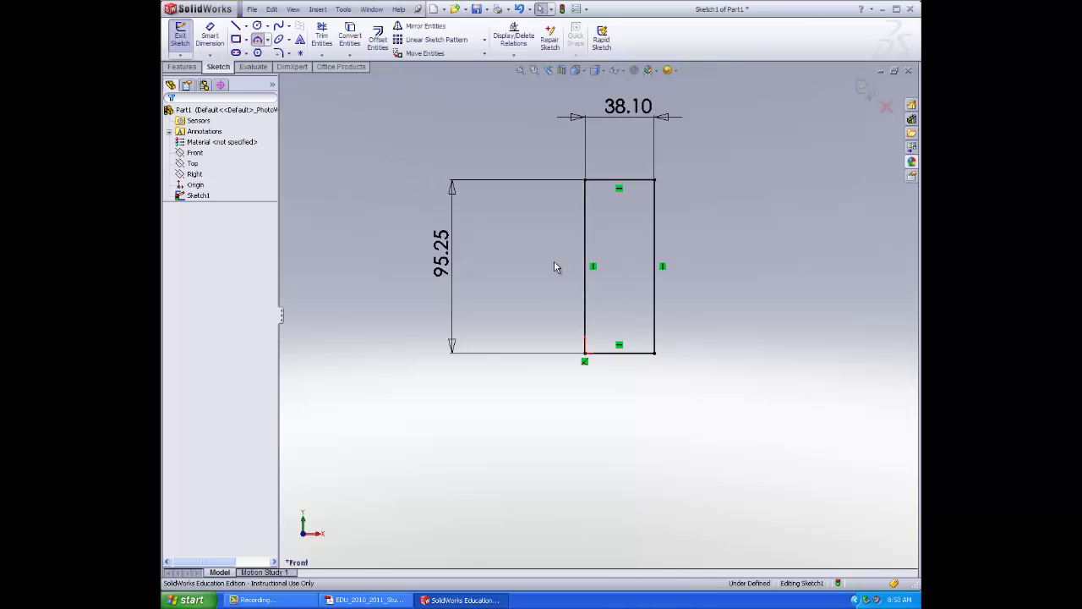
- Draw a quarter-circle arc rounding the rectangle's top-right corner
scroll(655, 198, "down", 5)
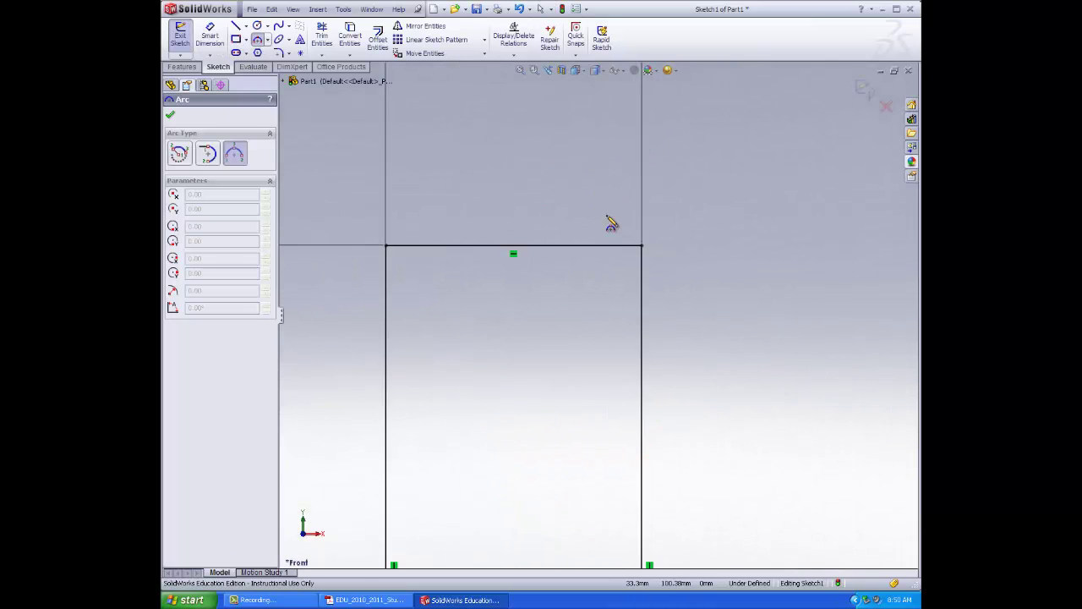
scroll(630, 254, "down", 2)
scroll(642, 274, "down", 2)
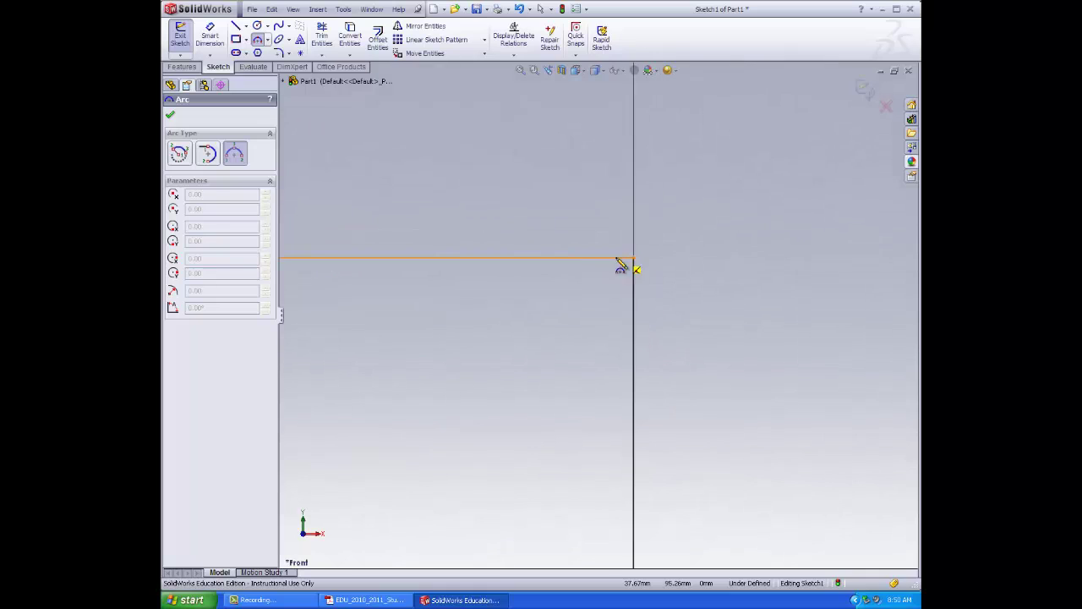
left_click(573, 258)
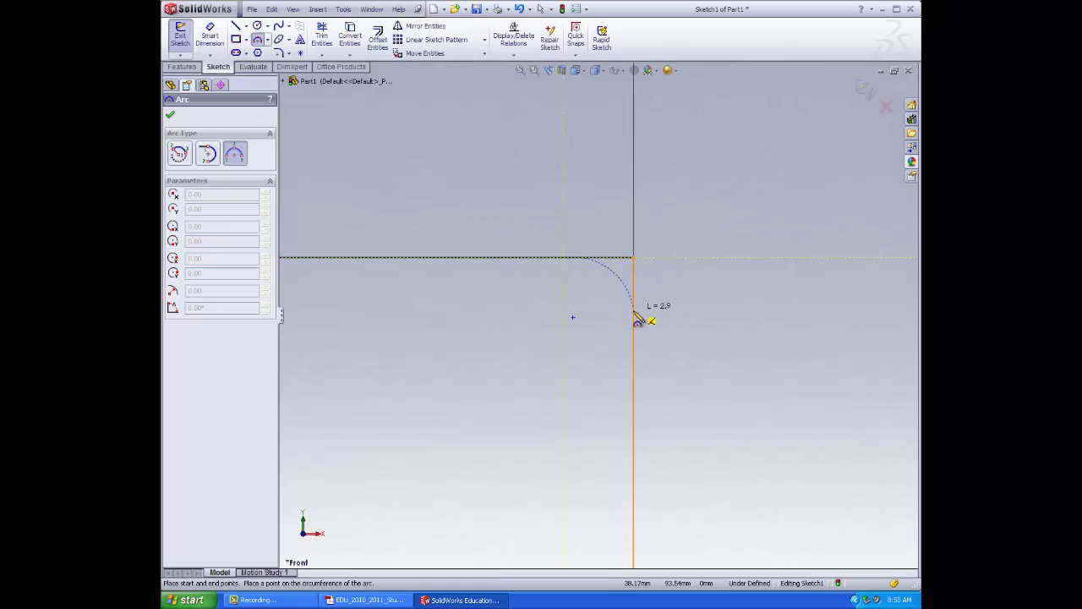
left_click(636, 330)
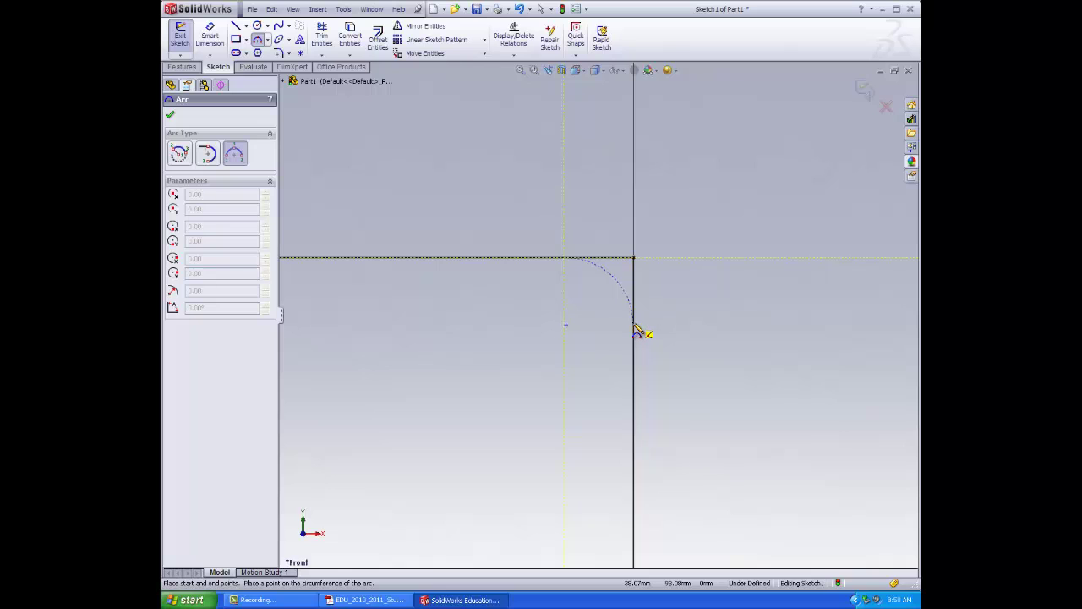
left_click(631, 302)
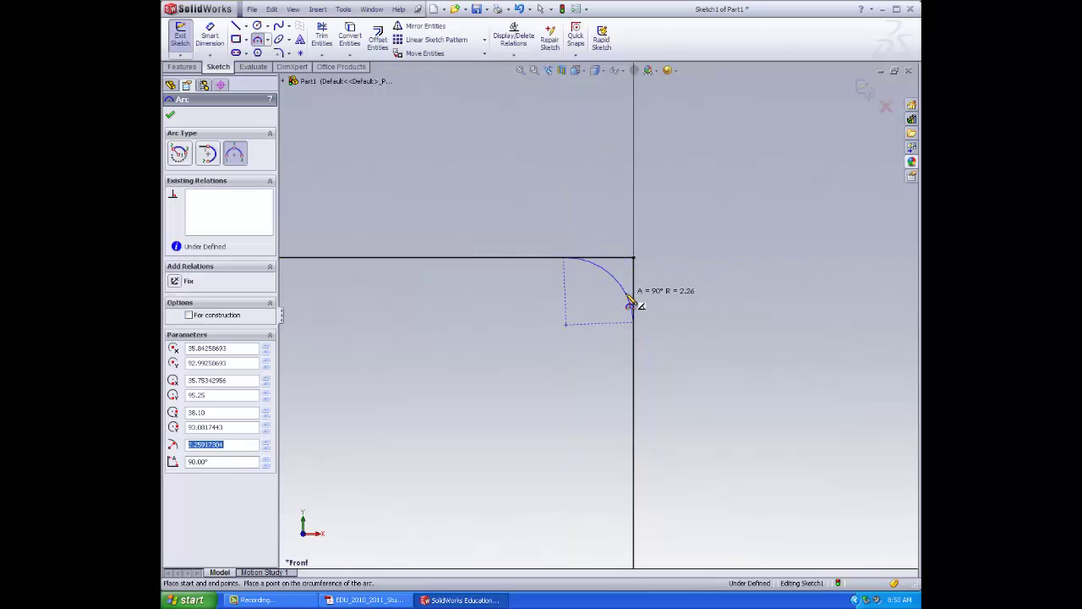
left_click(631, 302)
- Draw a second quarter-circle arc rounding the bottom-right corner
scroll(666, 311, "up", 4)
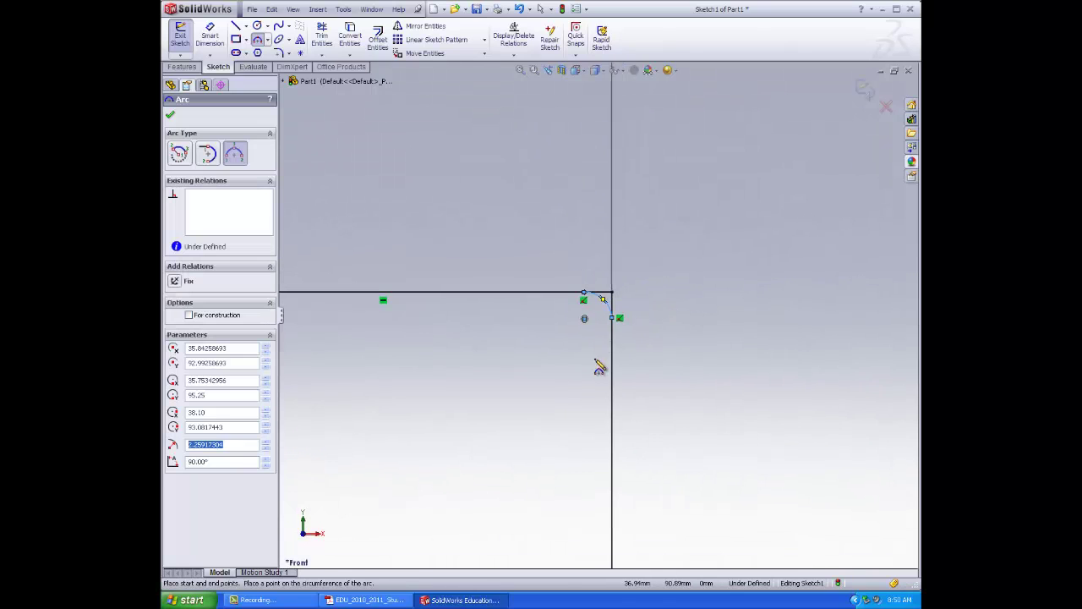
scroll(623, 507, "up", 4)
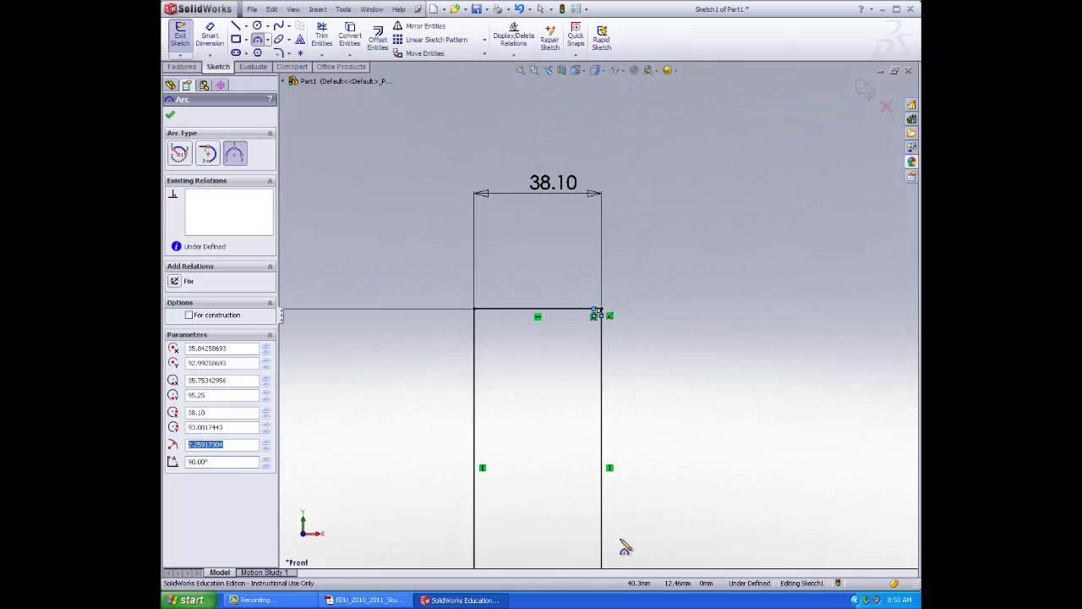
scroll(592, 423, "down", 2)
scroll(582, 391, "down", 6)
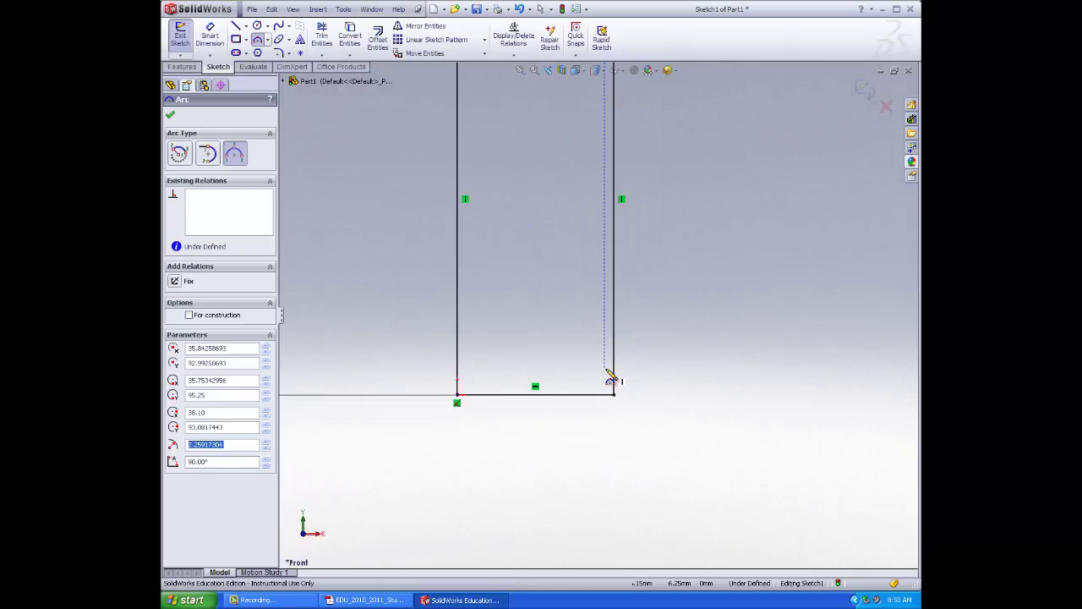
scroll(617, 385, "down", 1)
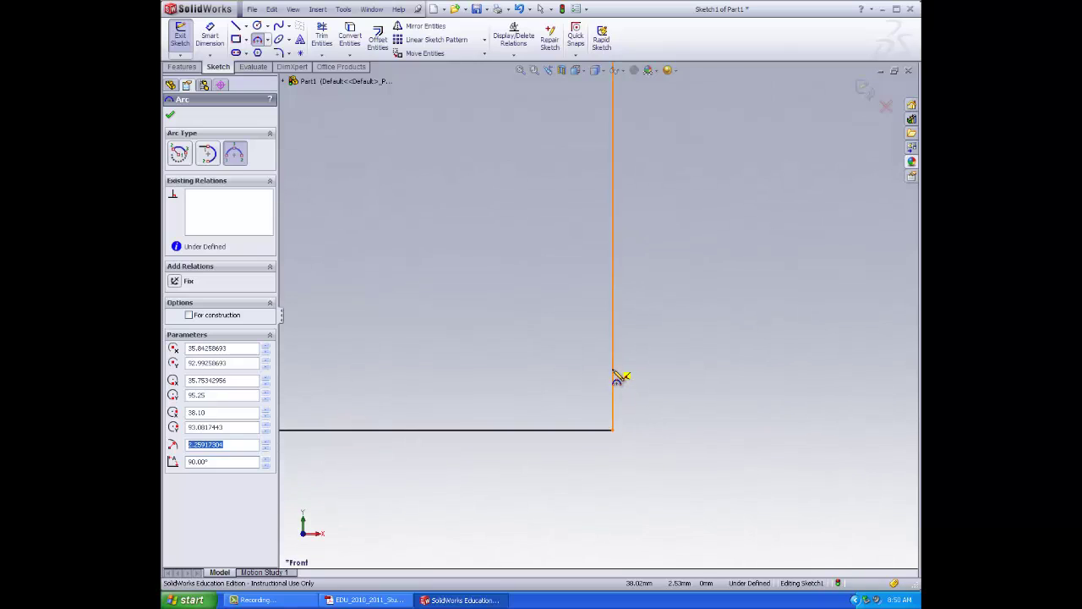
left_click(620, 381)
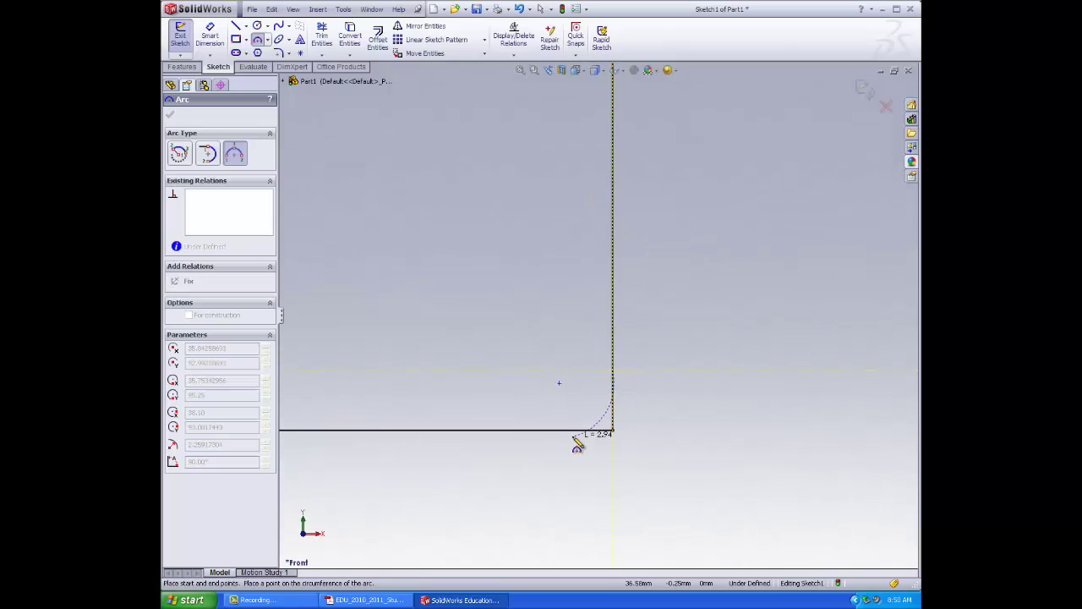
left_click(551, 430)
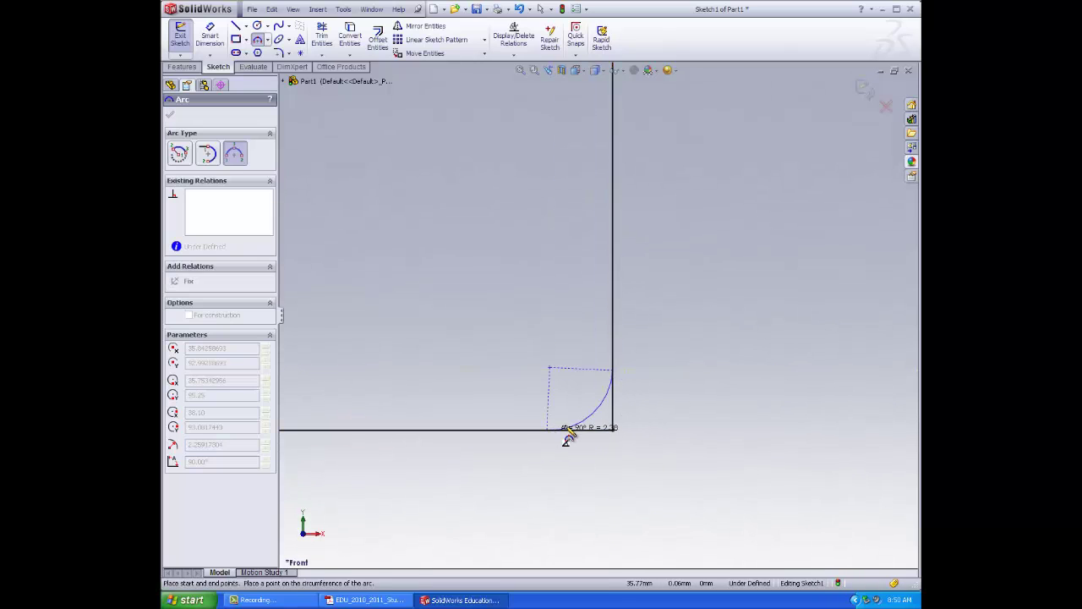
left_click(598, 421)
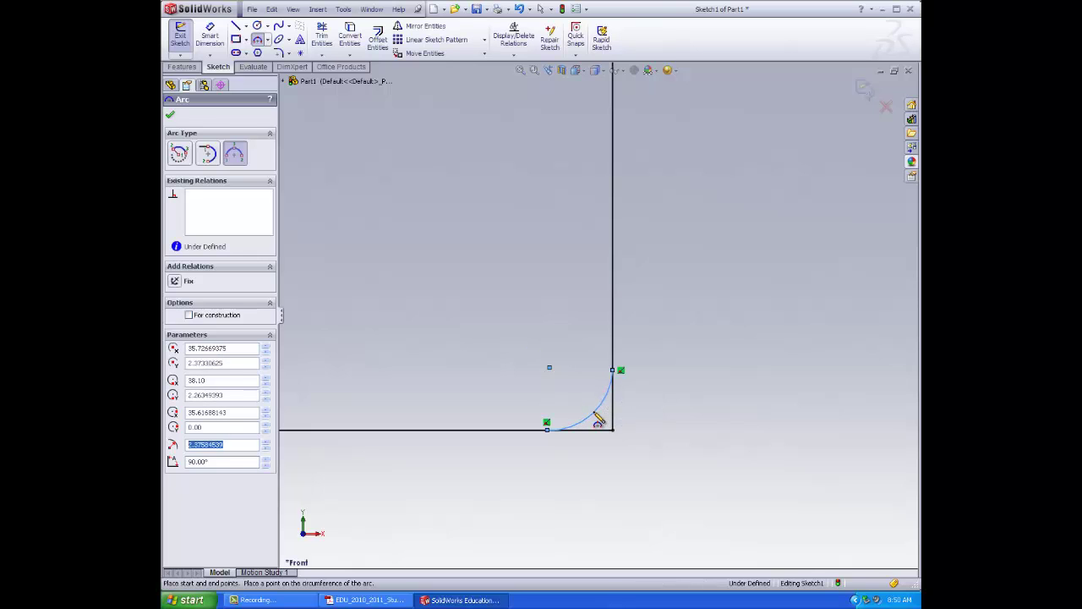
key("Escape")
mouse_move(552, 399)
left_mouse_down()
mouse_move(616, 338)
mouse_move(620, 187)
mouse_move(602, 221)
mouse_move(590, 98)
left_mouse_up()
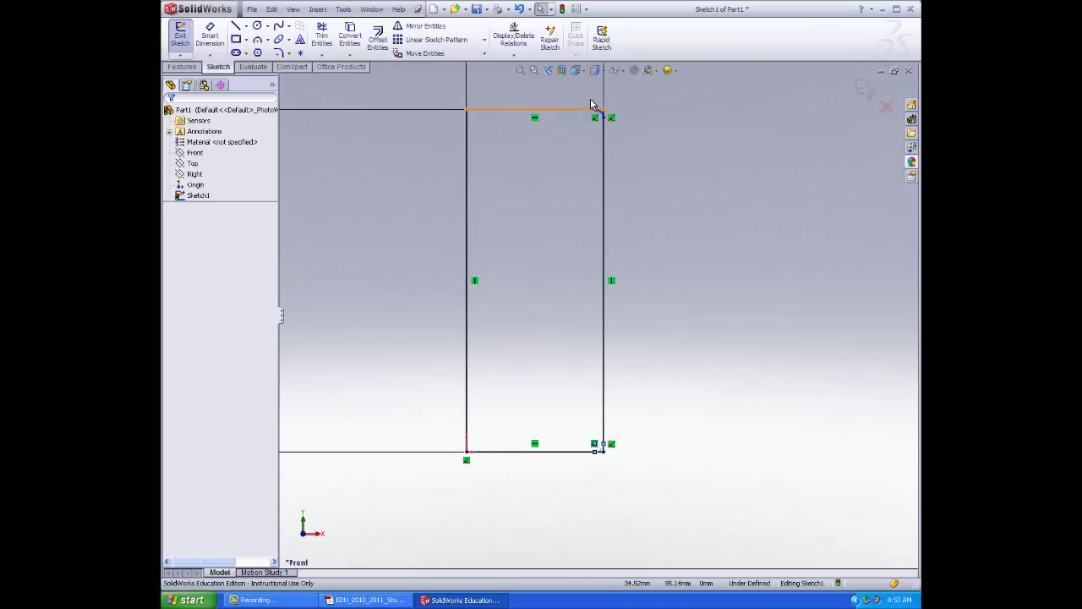
- Dimension the top-right corner arc to a 2.5 mm radius
left_click(210, 34)
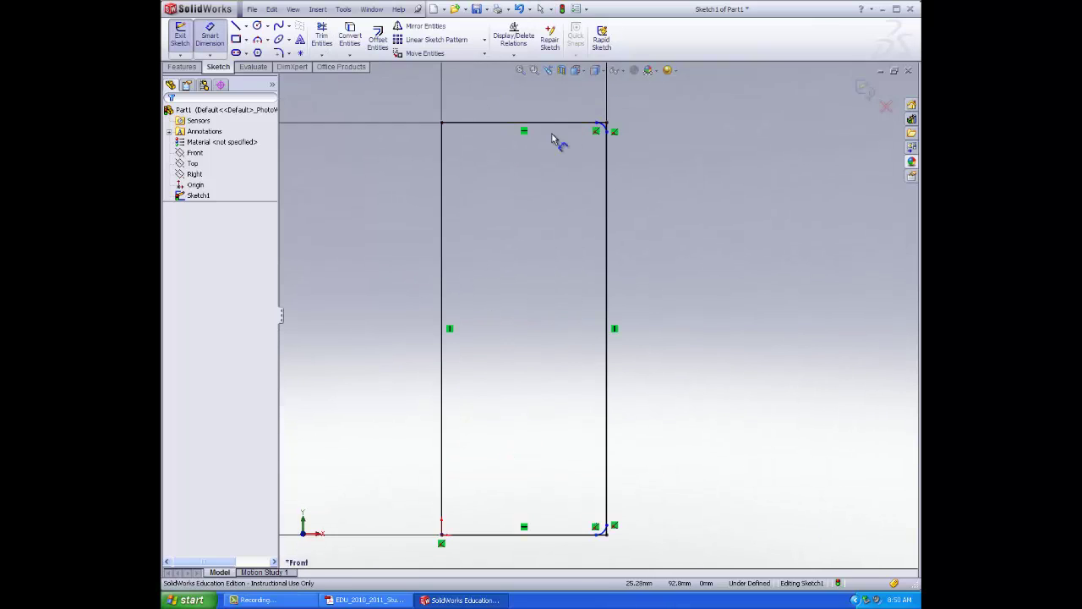
left_click(605, 125)
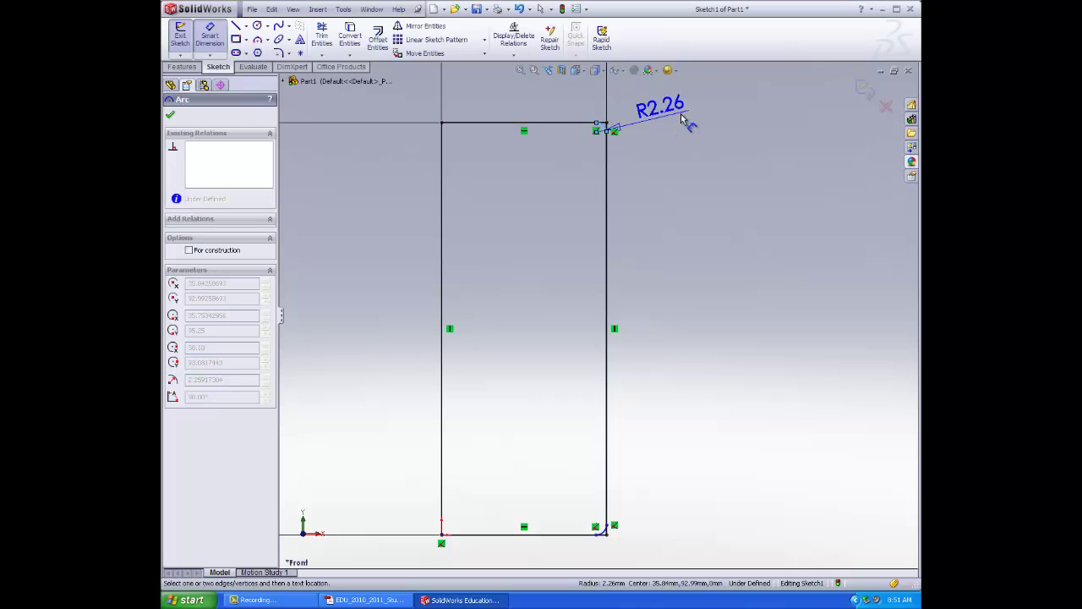
left_click(670, 113)
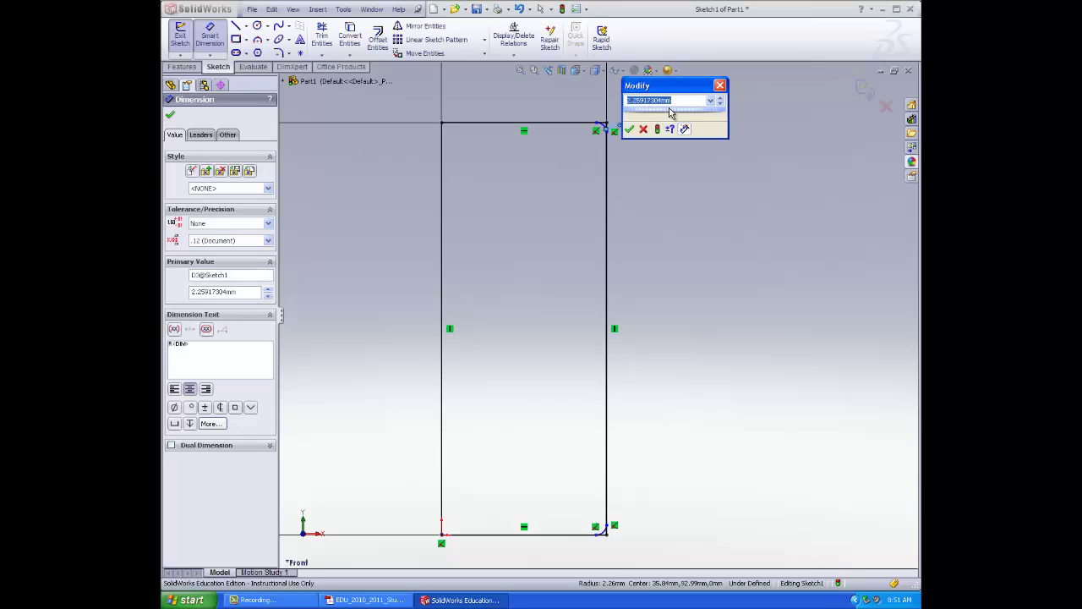
type("2.5")
key("Return")
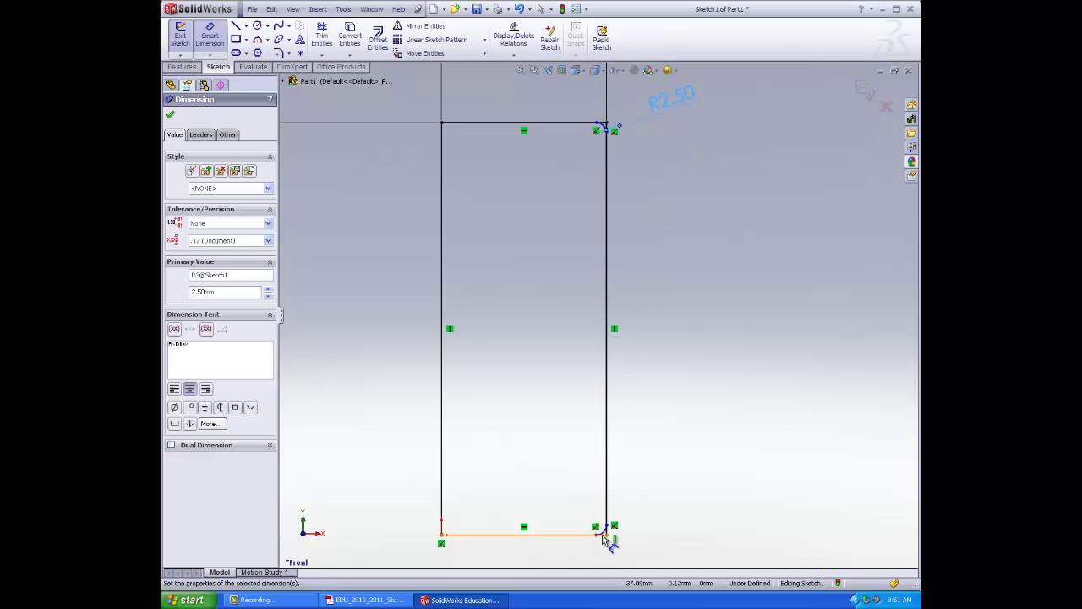
- Dimension the bottom-right corner arc to a 5 mm radius
left_click(615, 534)
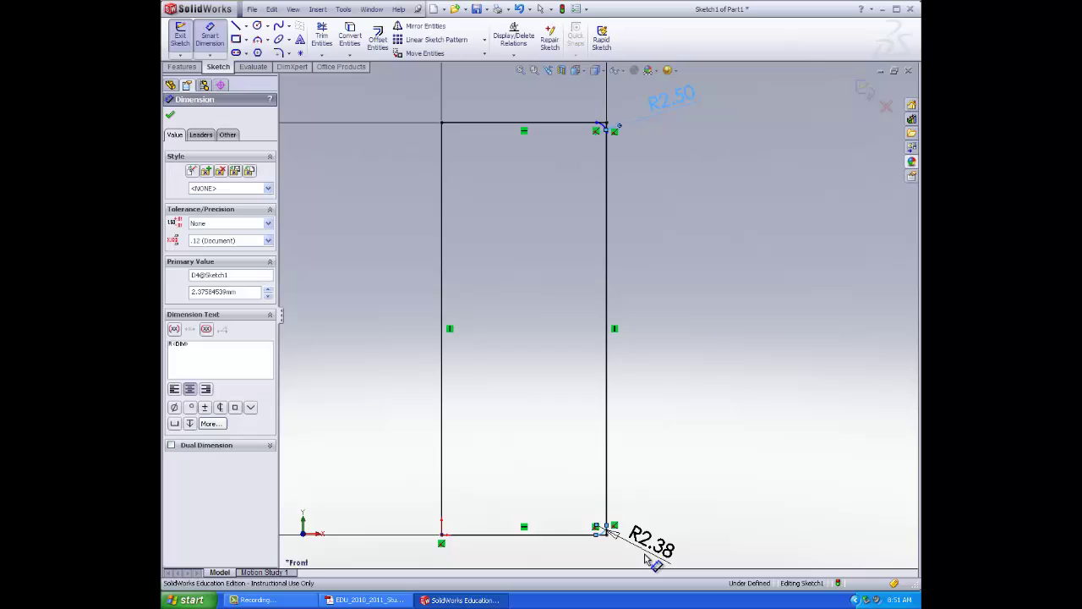
left_click(655, 565)
type("5")
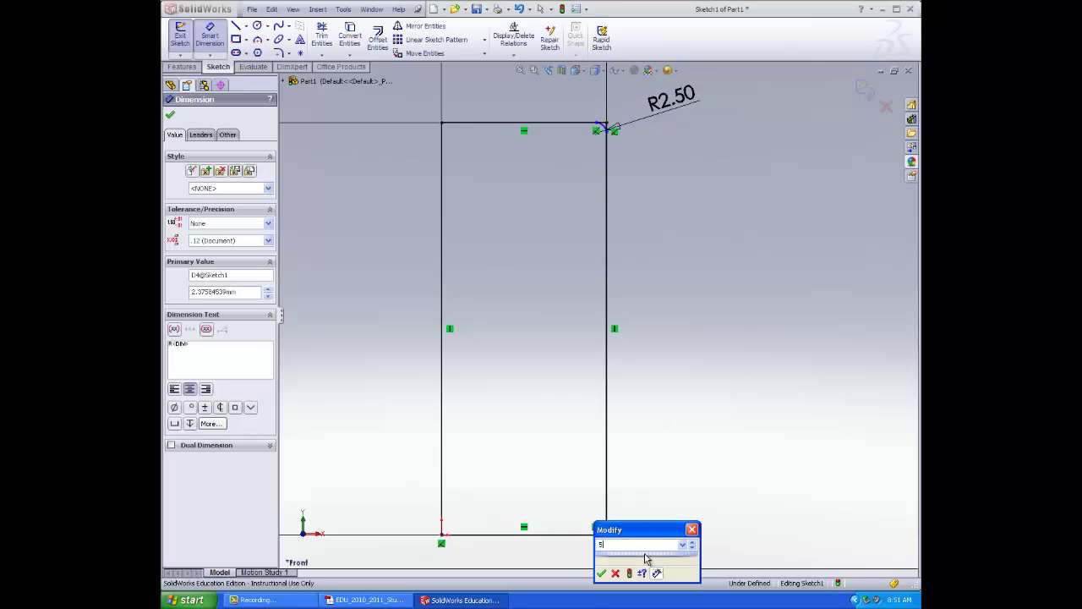
key("Return")
scroll(592, 534, "down", 6)
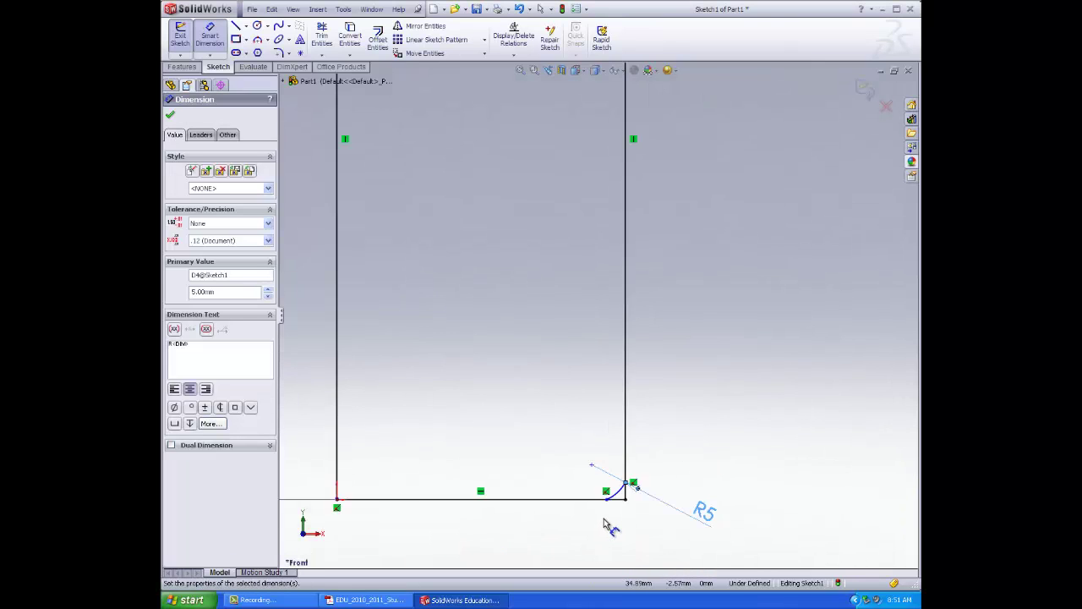
scroll(637, 438, "down", 5)
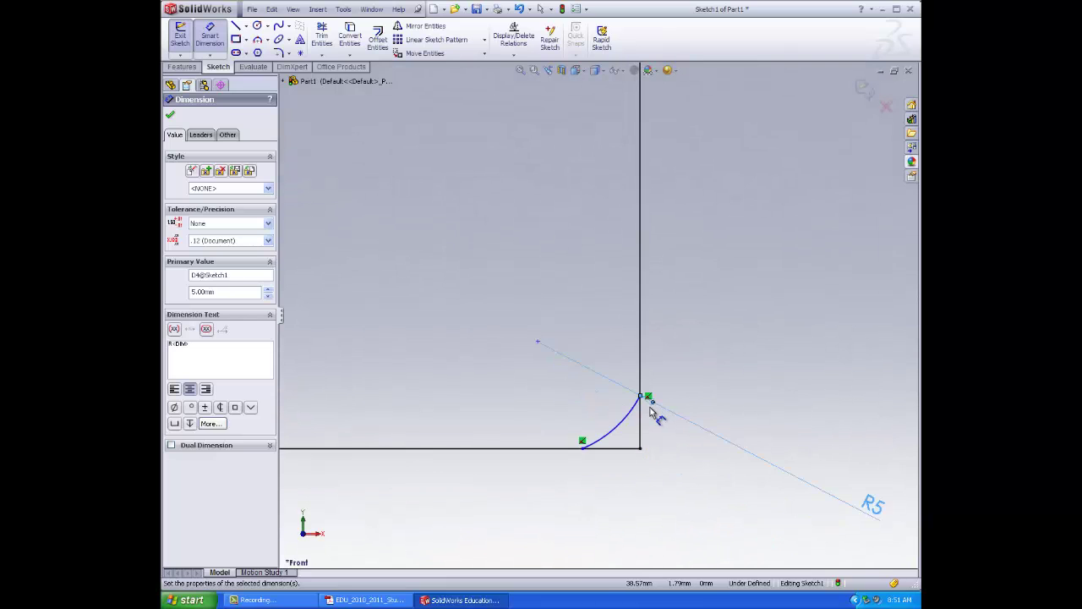
left_click(501, 347)
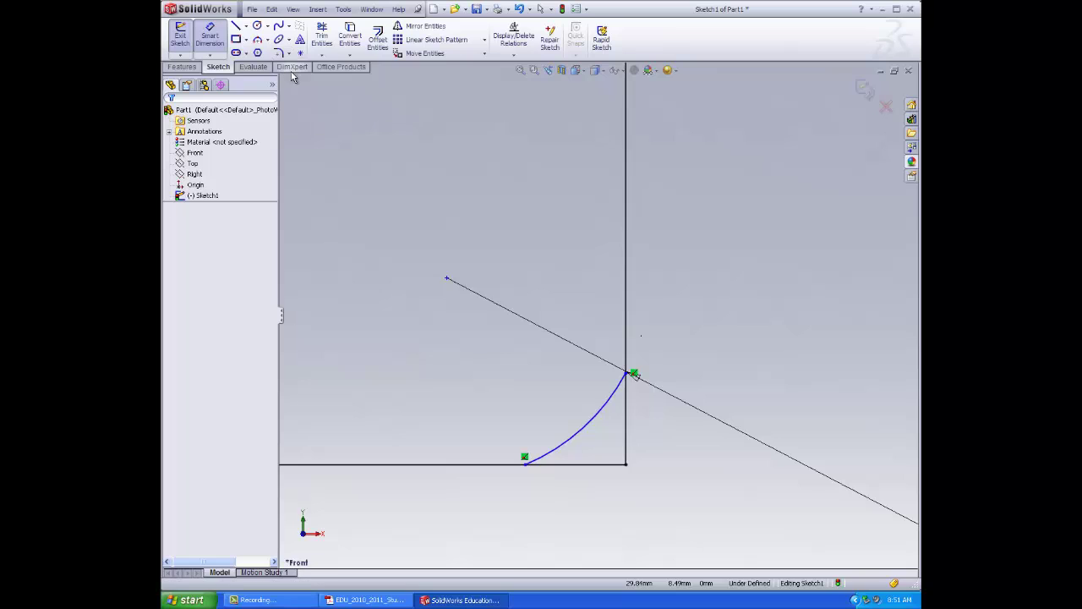
key("Escape")
- Add a horizontal relation between the bottom-right arc's upper endpoint and its centre
left_click(524, 57)
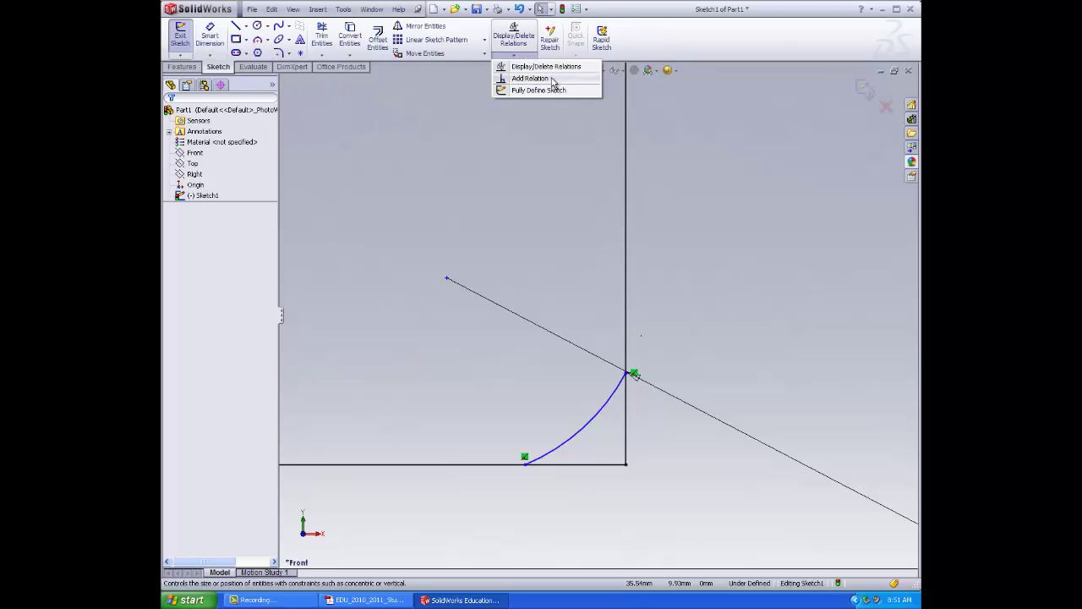
left_click(549, 78)
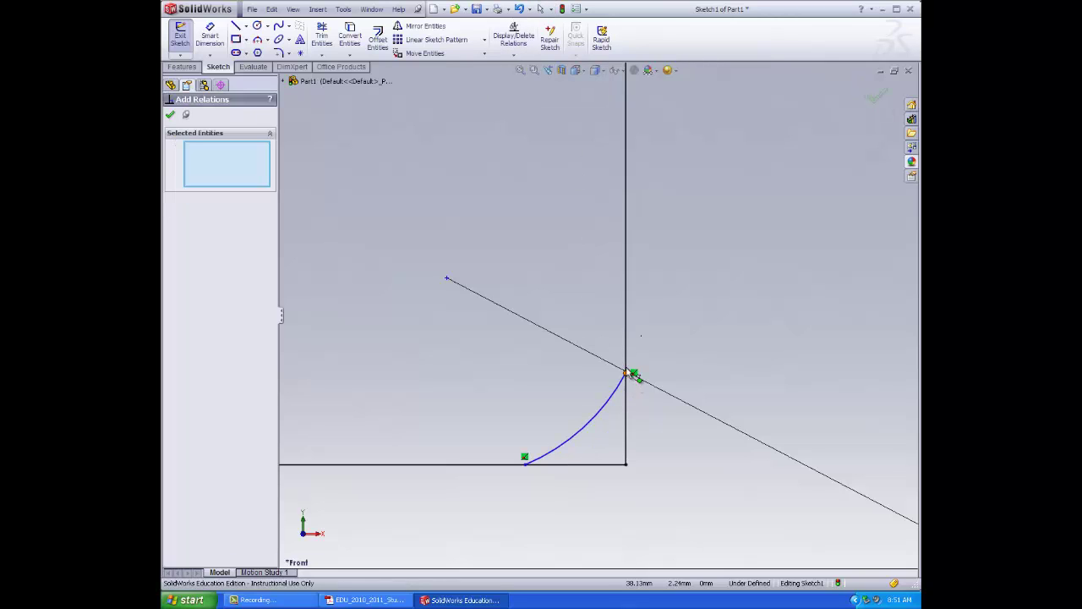
left_click(630, 374)
left_click(447, 279)
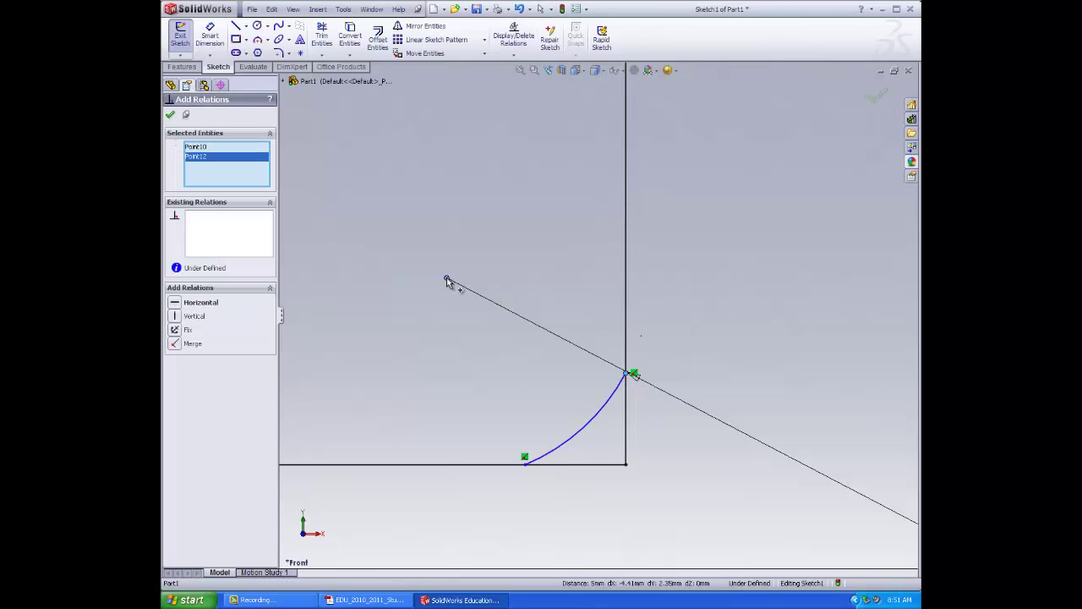
left_click(197, 303)
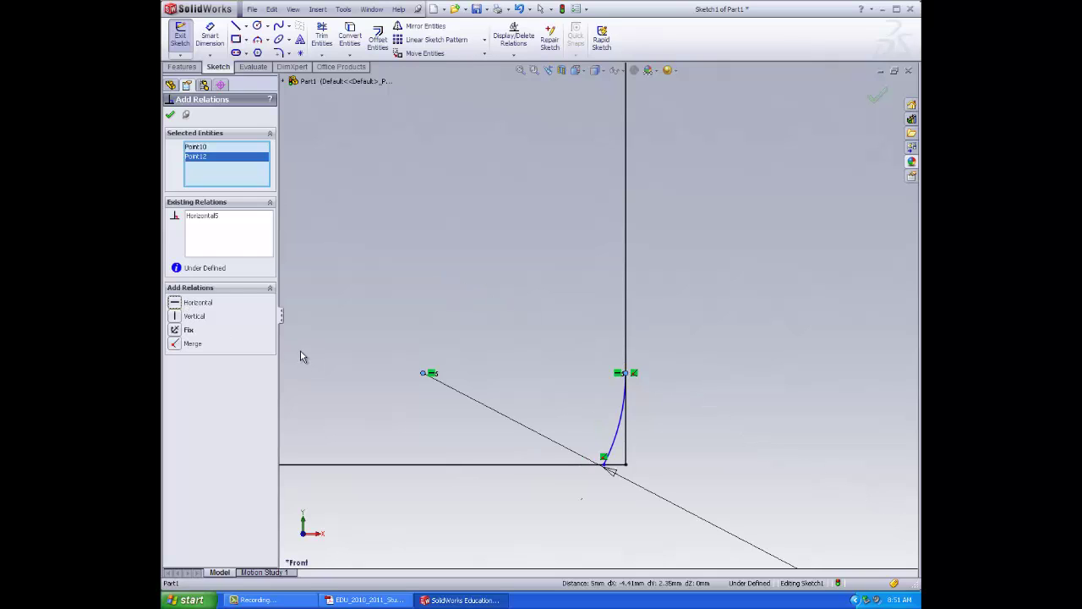
left_click(170, 116)
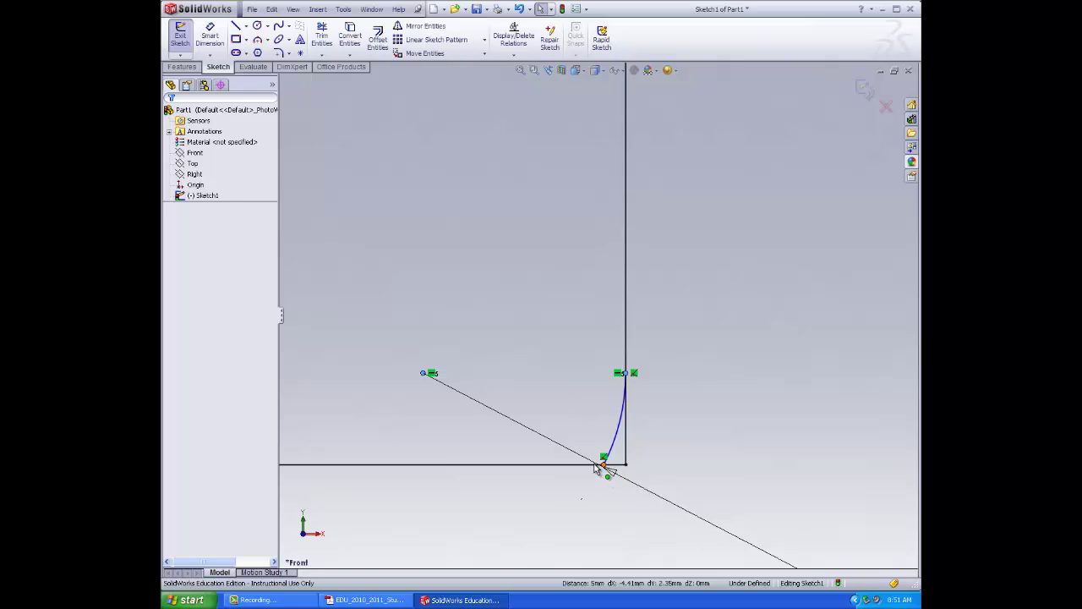
- Slide the arc's lower end along the bottom edge and make it vertical with the arc centre
mouse_move(603, 458)
left_mouse_down()
mouse_move(496, 452)
mouse_move(447, 435)
left_mouse_up()
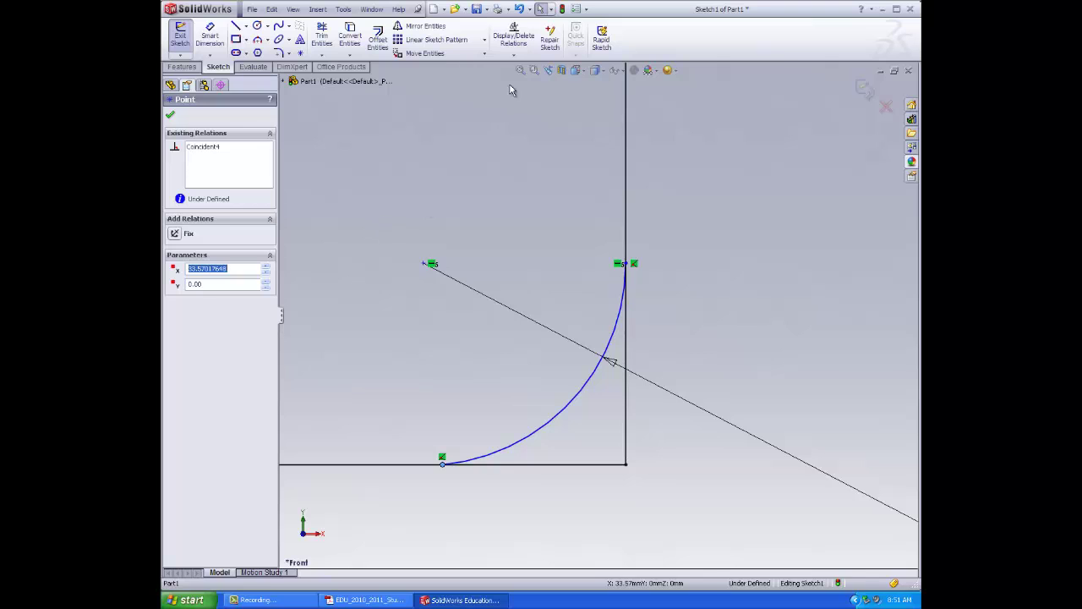
left_click(514, 54)
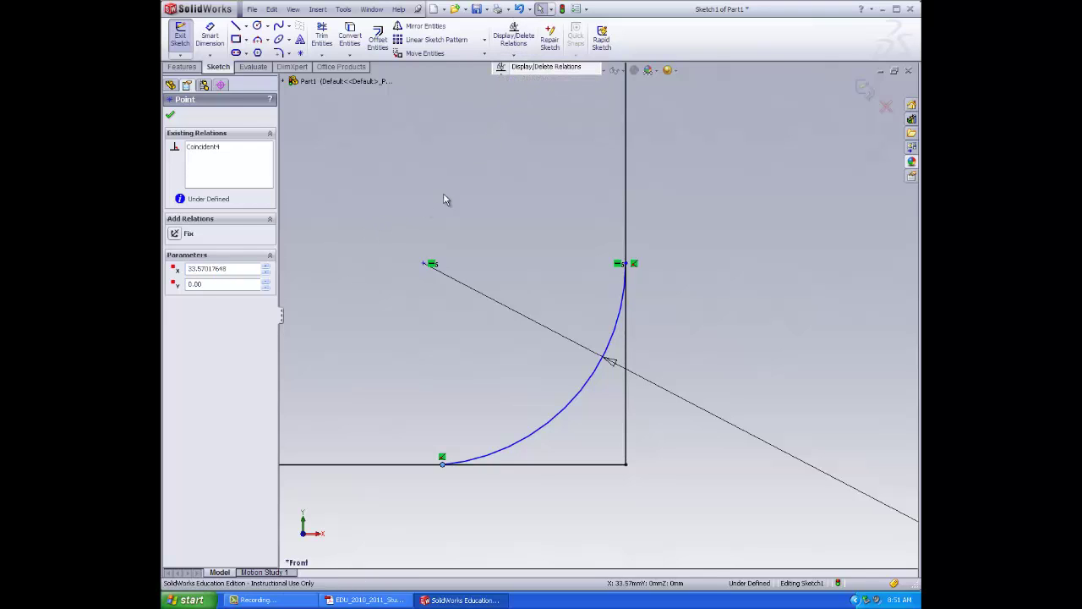
left_click(424, 265)
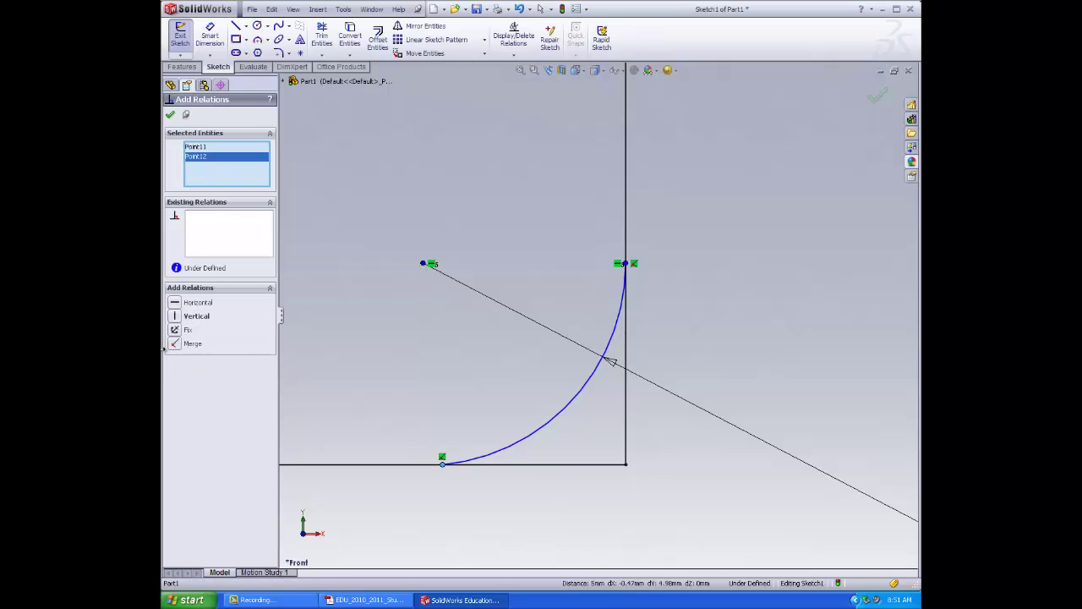
left_click(175, 316)
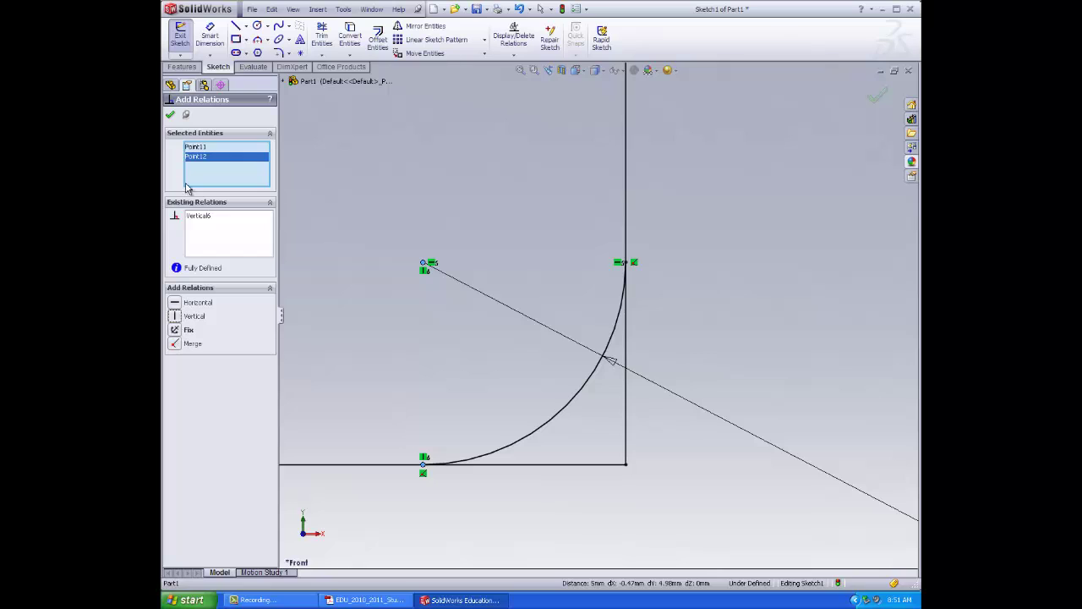
left_click(170, 117)
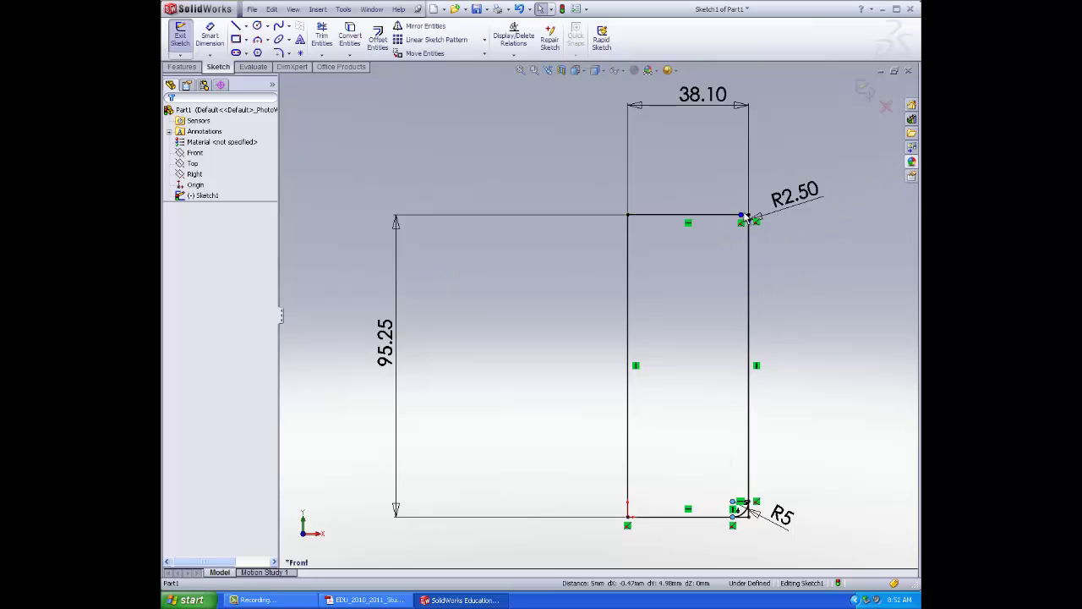
scroll(746, 219, "down", 5)
left_click_drag(670, 267, 680, 272)
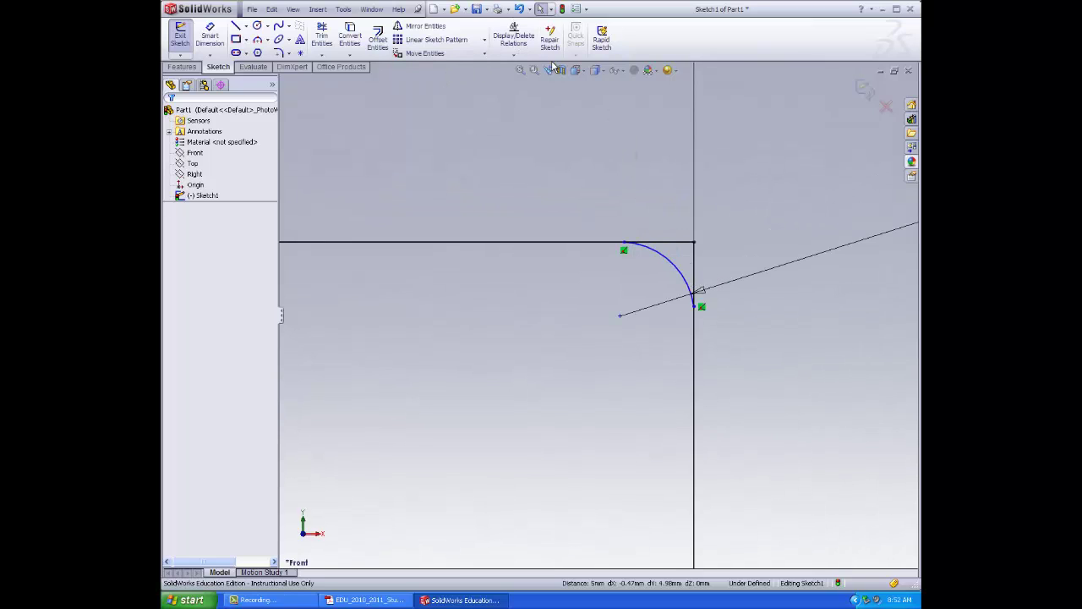
left_click(515, 55)
left_click(521, 78)
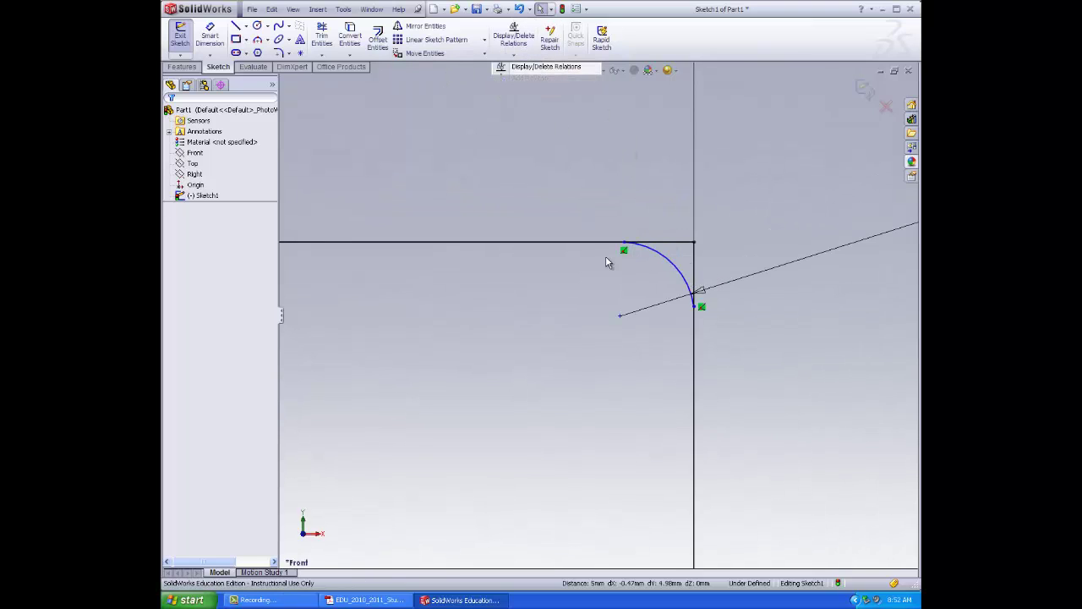
left_click(625, 244)
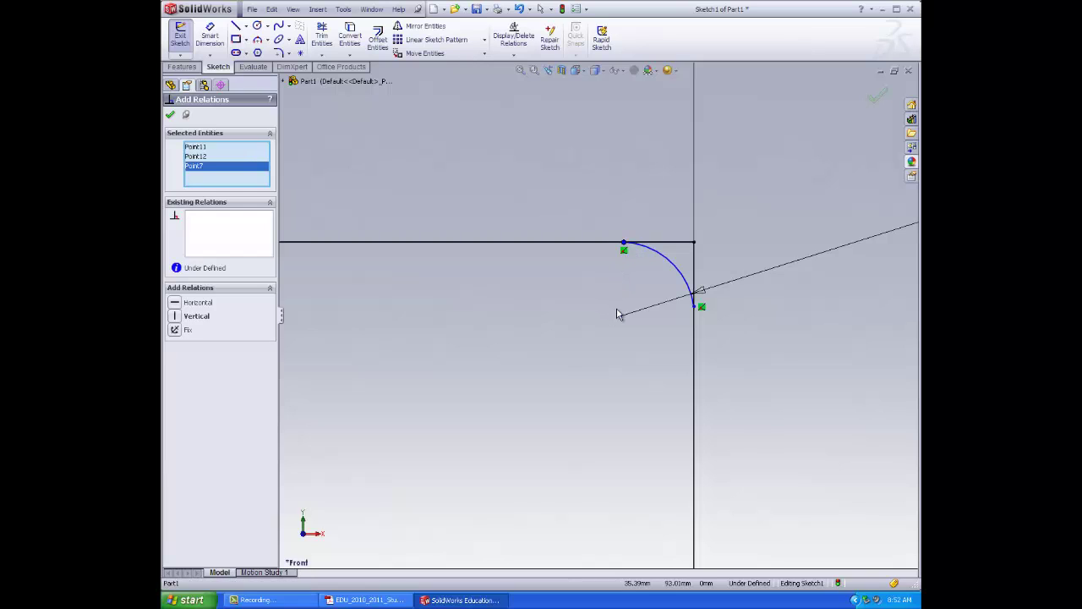
left_click(621, 318)
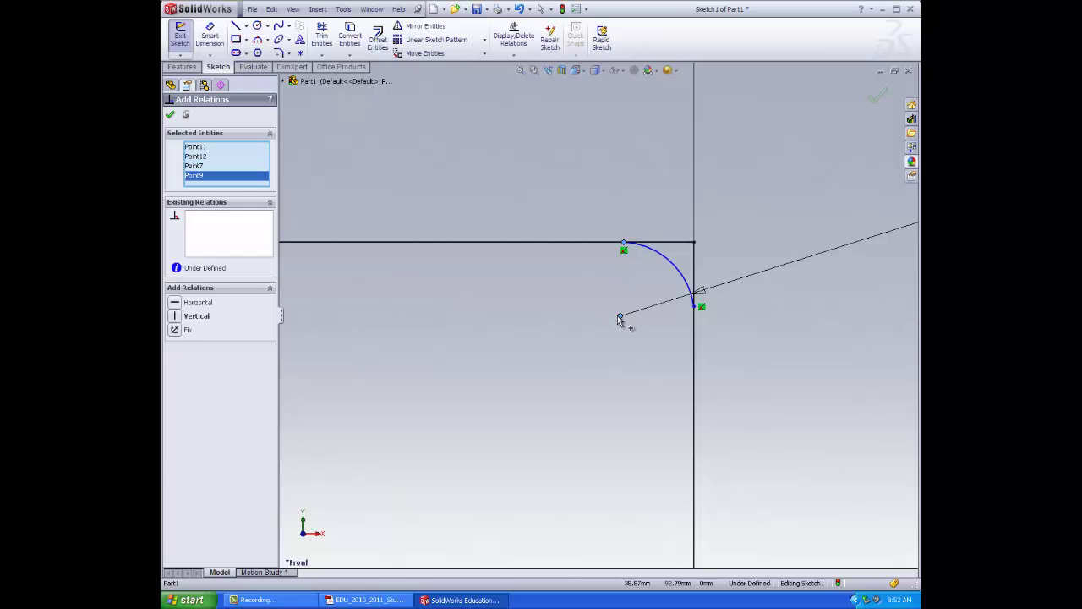
left_click(186, 316)
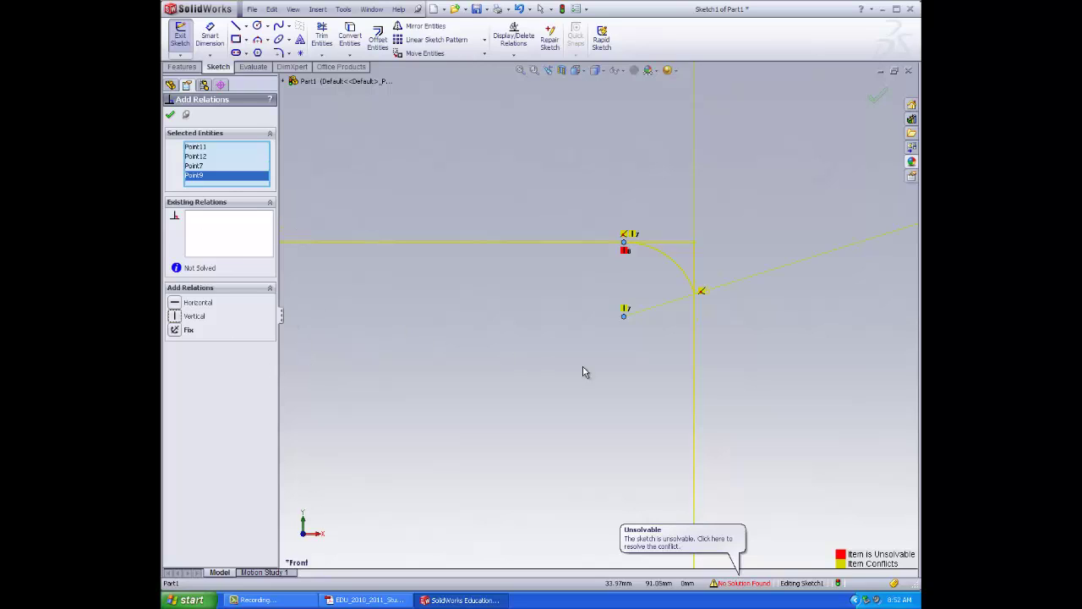
key("Delete")
left_click(204, 157)
key("Delete")
left_click(201, 148)
key("Delete")
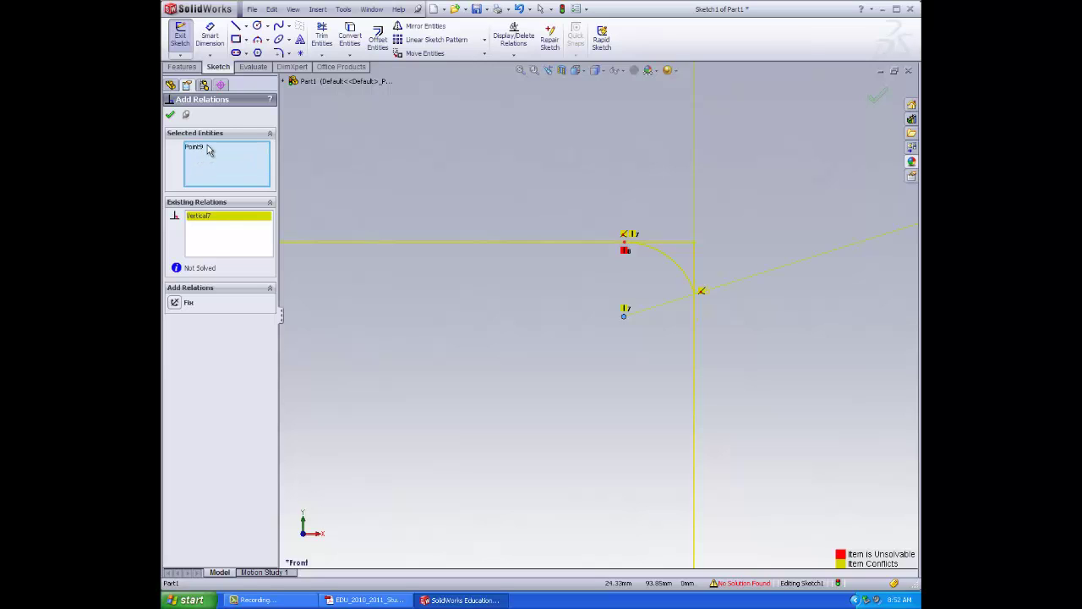
left_click(206, 149)
key("Delete")
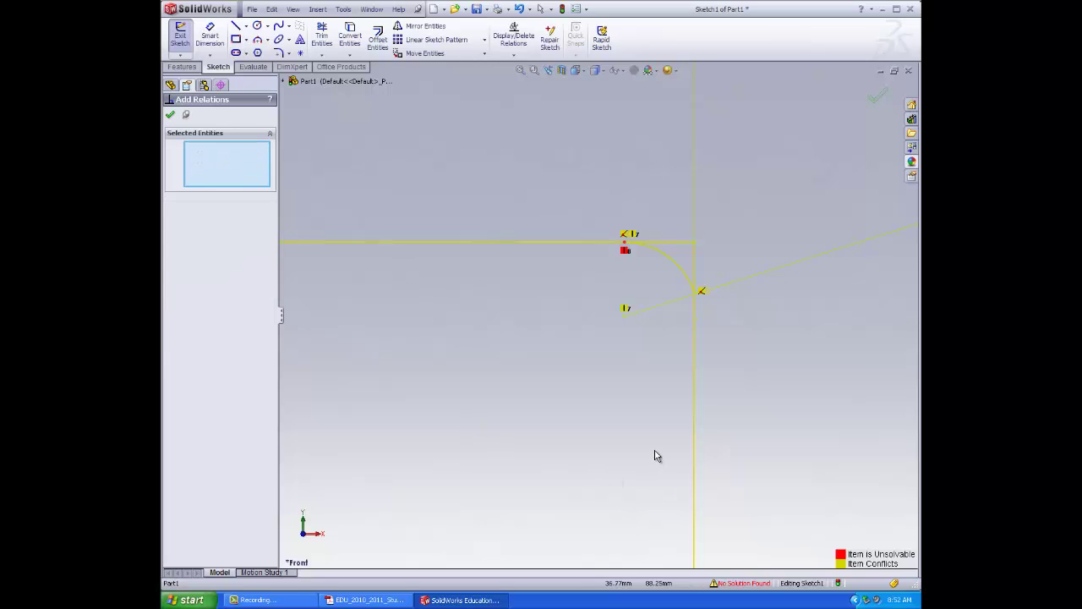
scroll(597, 322, "up", 3)
key("Escape")
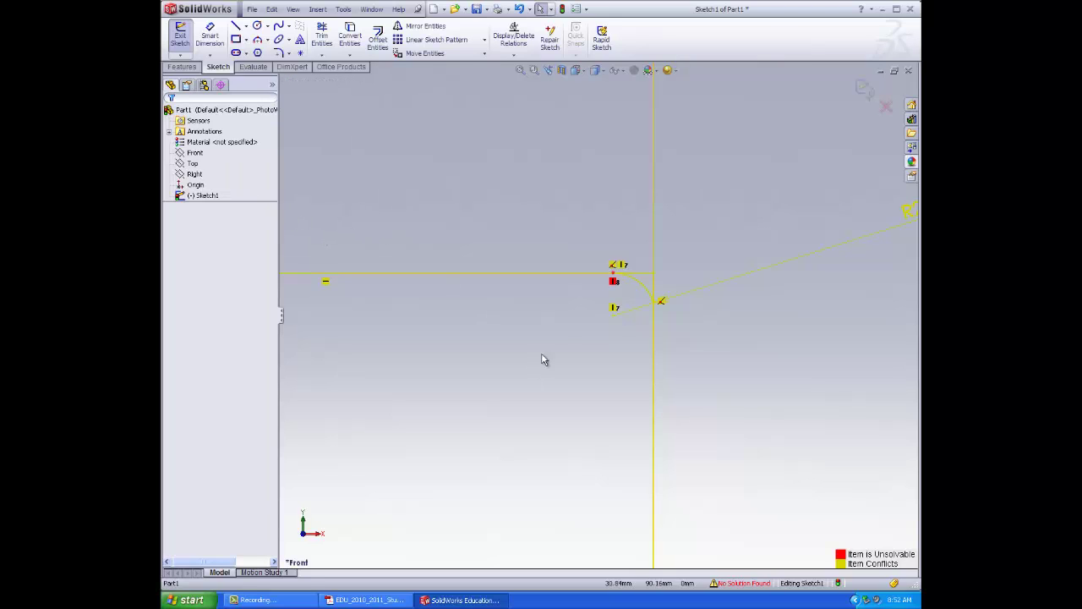
- Undo the conflicting relation and make the top-right arc's top endpoint vertical with its centre
left_click(520, 10)
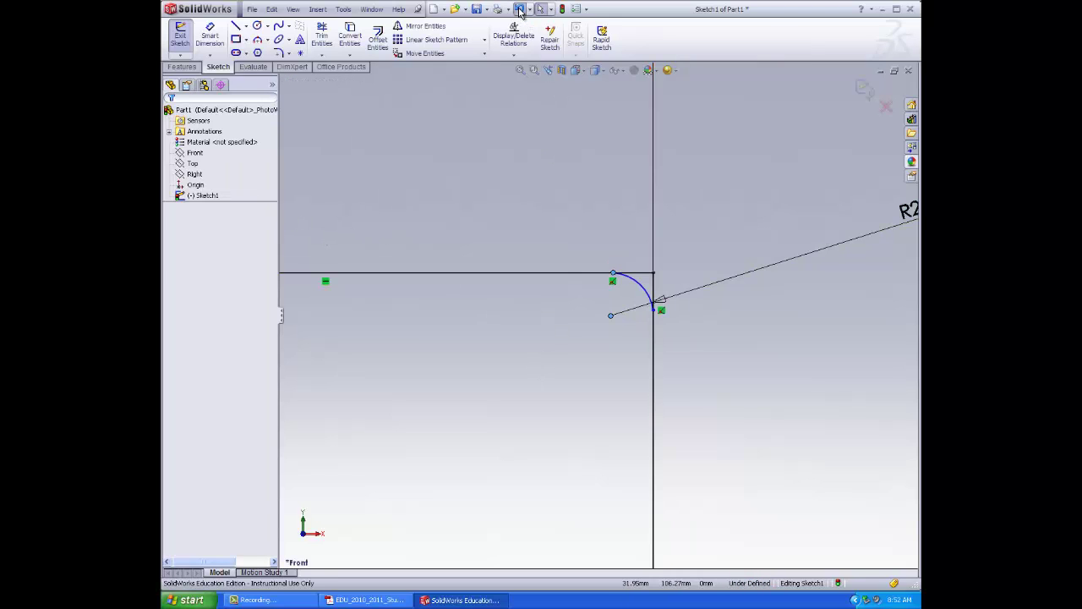
left_click(520, 10)
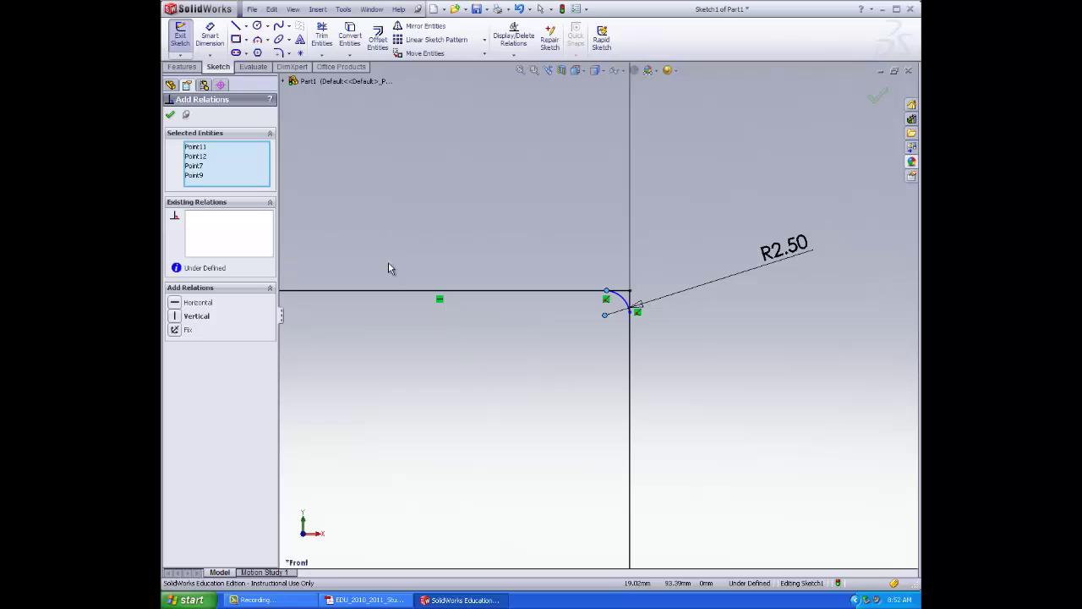
left_click(203, 149)
key("Delete")
left_click(208, 148)
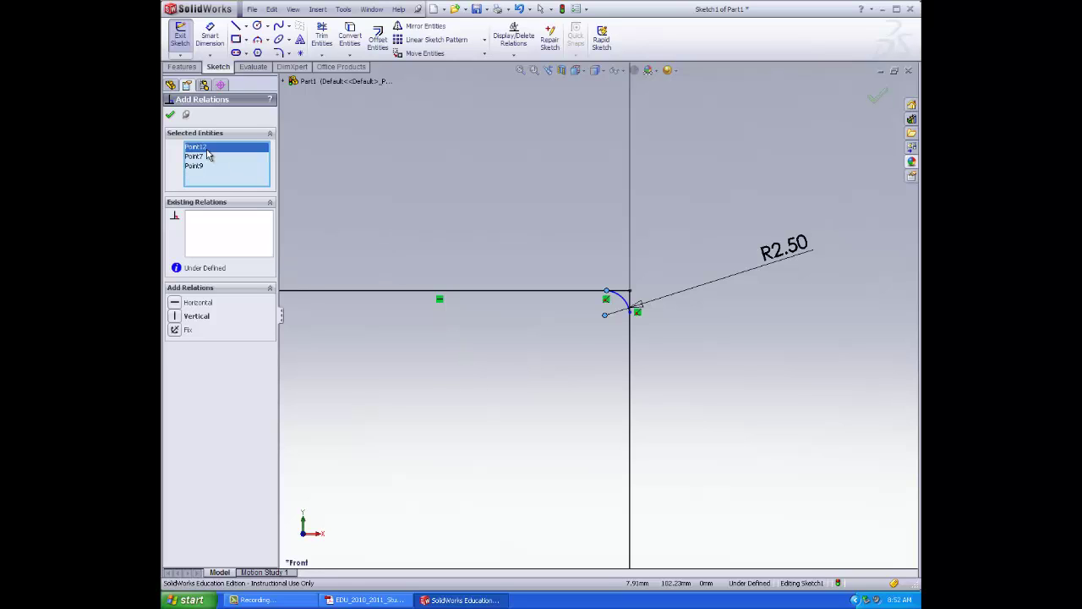
key("Delete")
left_click(210, 148)
key("Delete")
left_click(213, 149)
key("Delete")
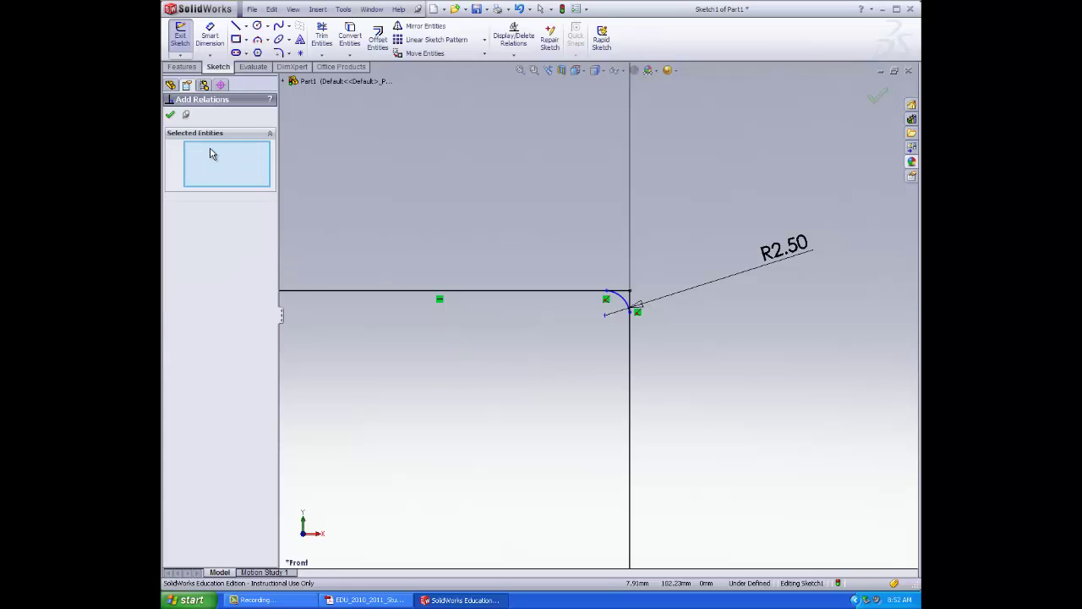
left_click(606, 292)
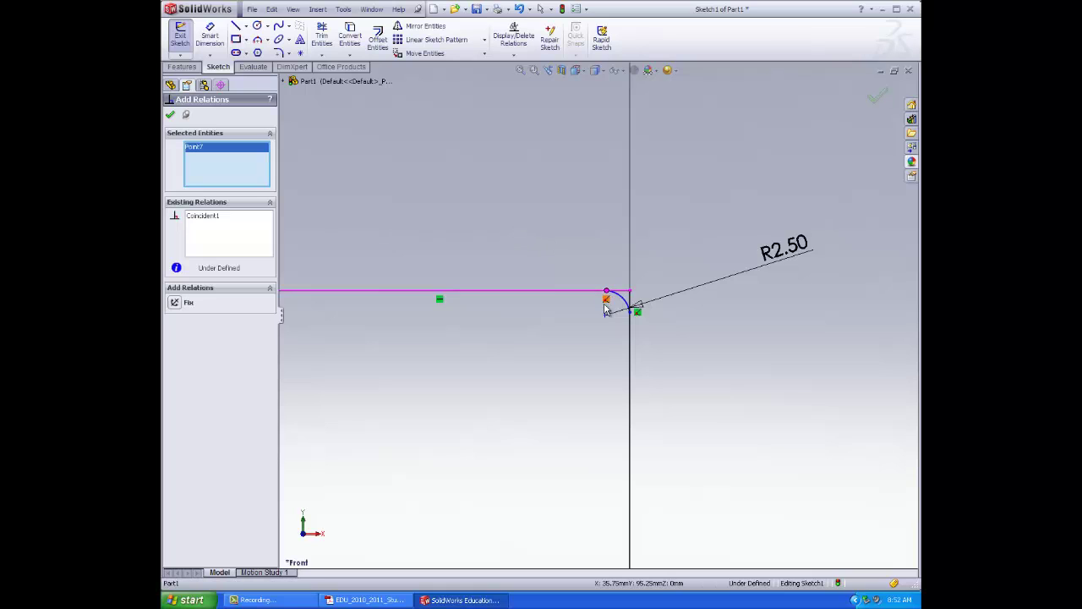
left_click(605, 315)
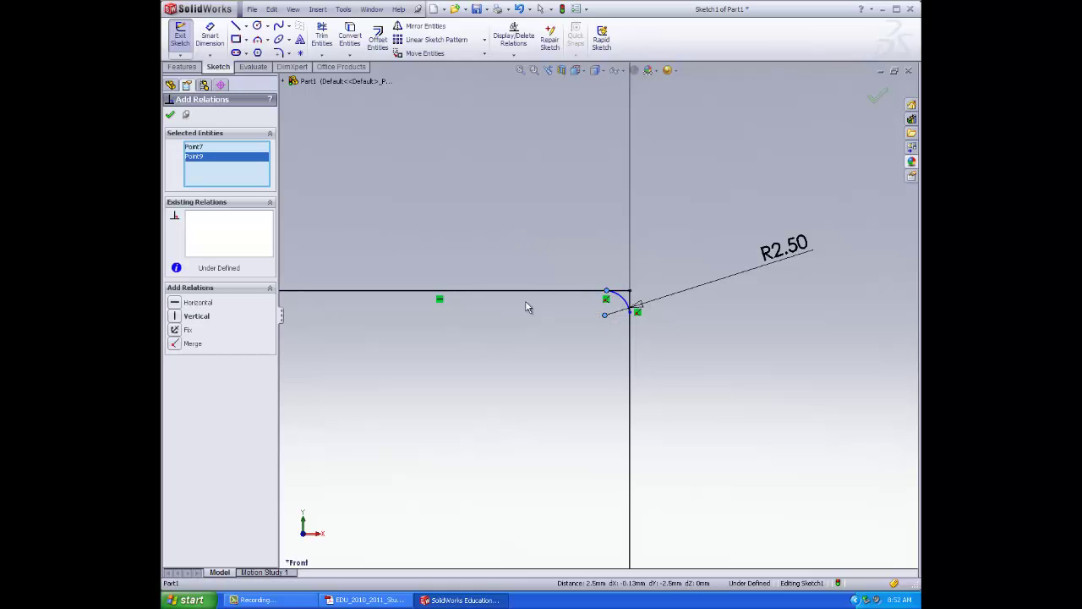
left_click(178, 316)
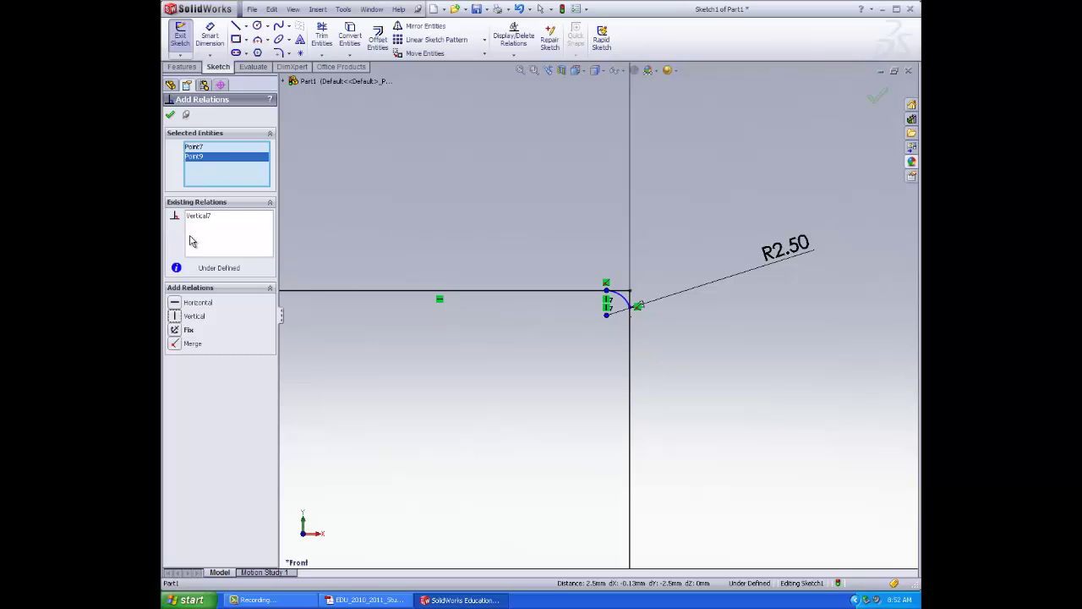
left_click(170, 116)
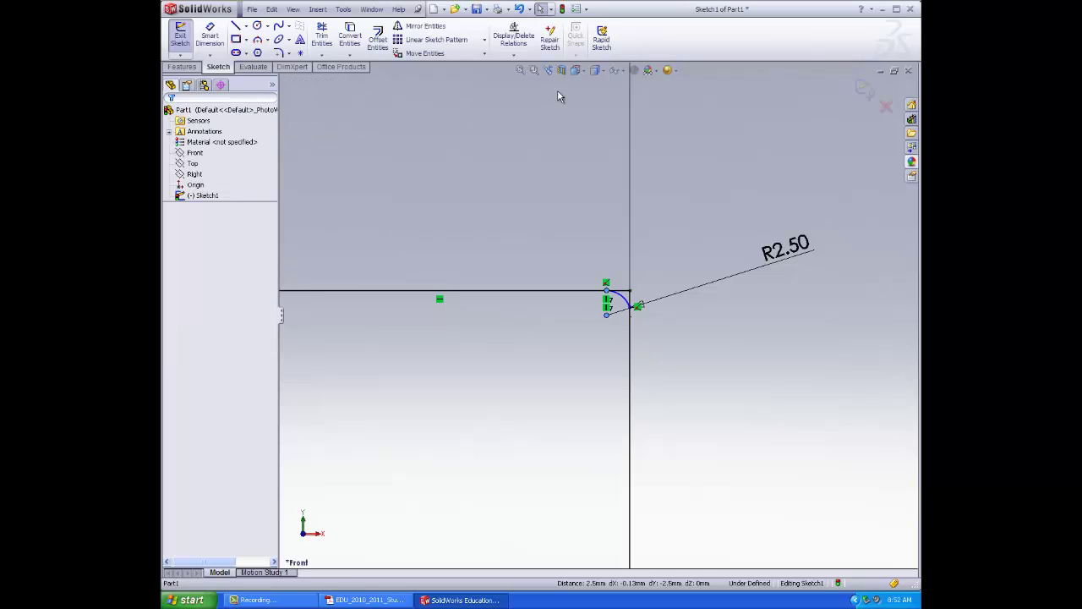
- Add a horizontal relation between the arc's other endpoint and its centre point
left_click(513, 54)
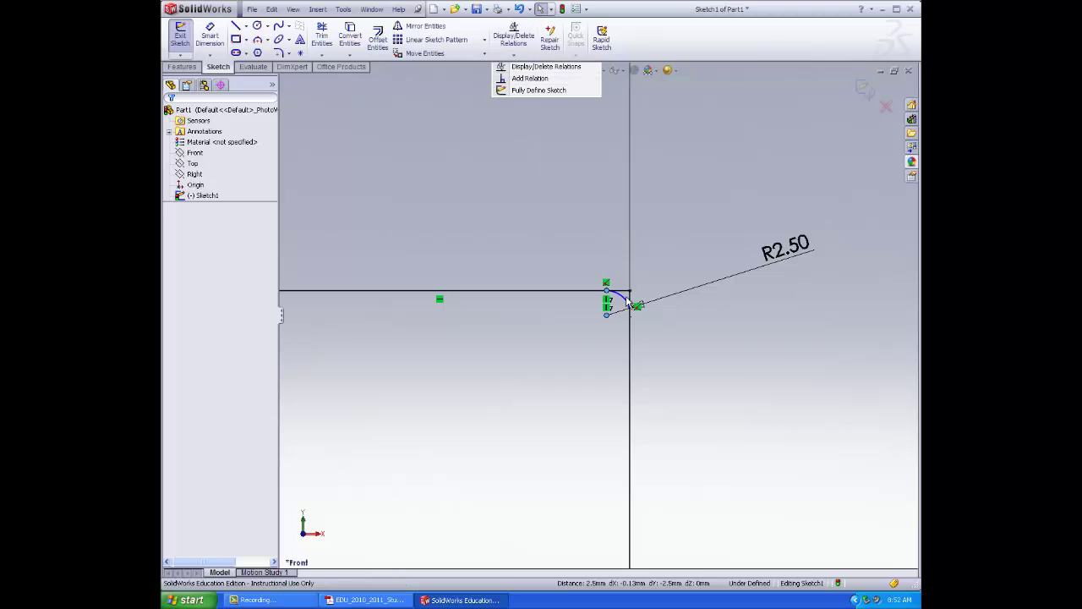
left_click(528, 78)
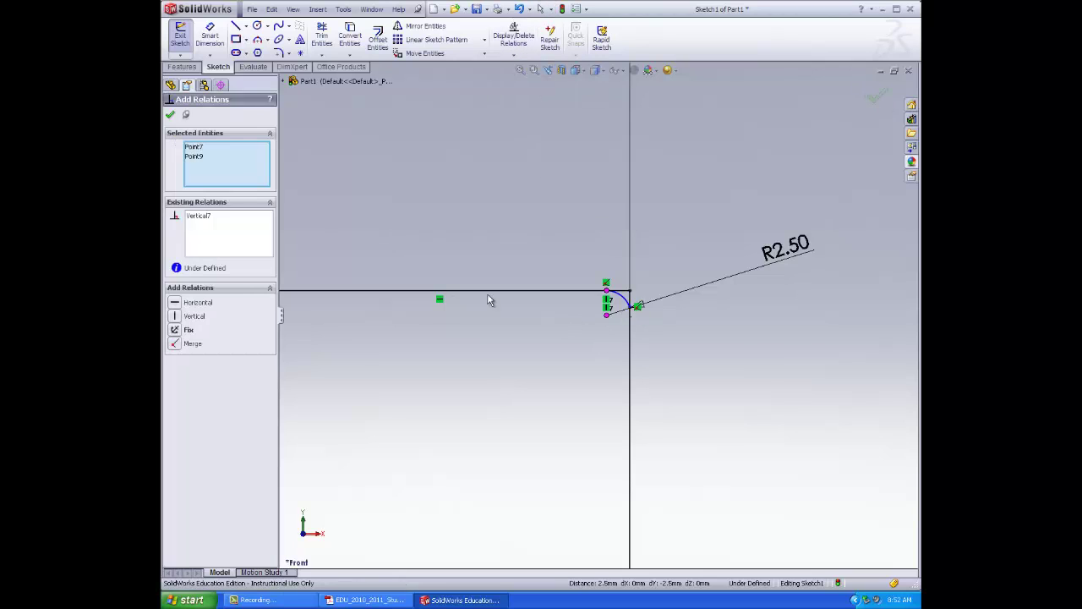
left_click(198, 157)
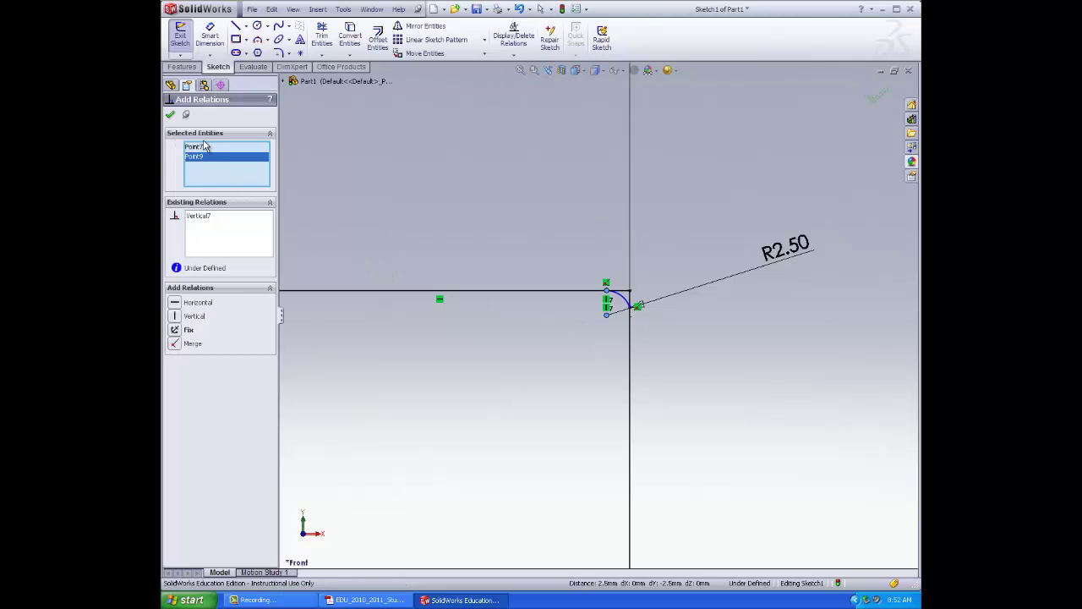
key("Delete")
left_click(196, 147)
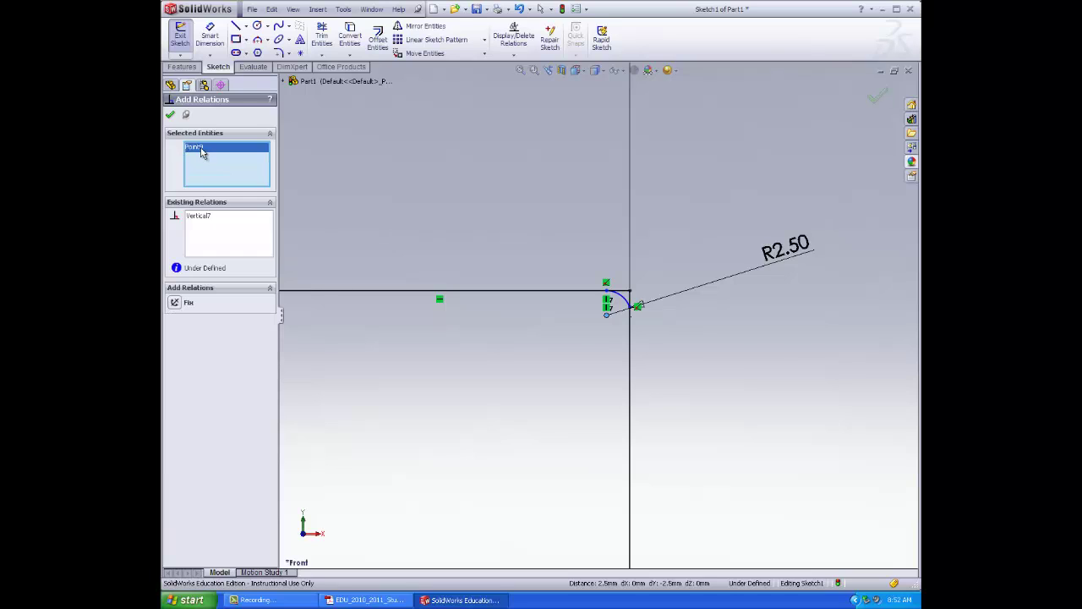
key("Delete")
left_click(630, 310)
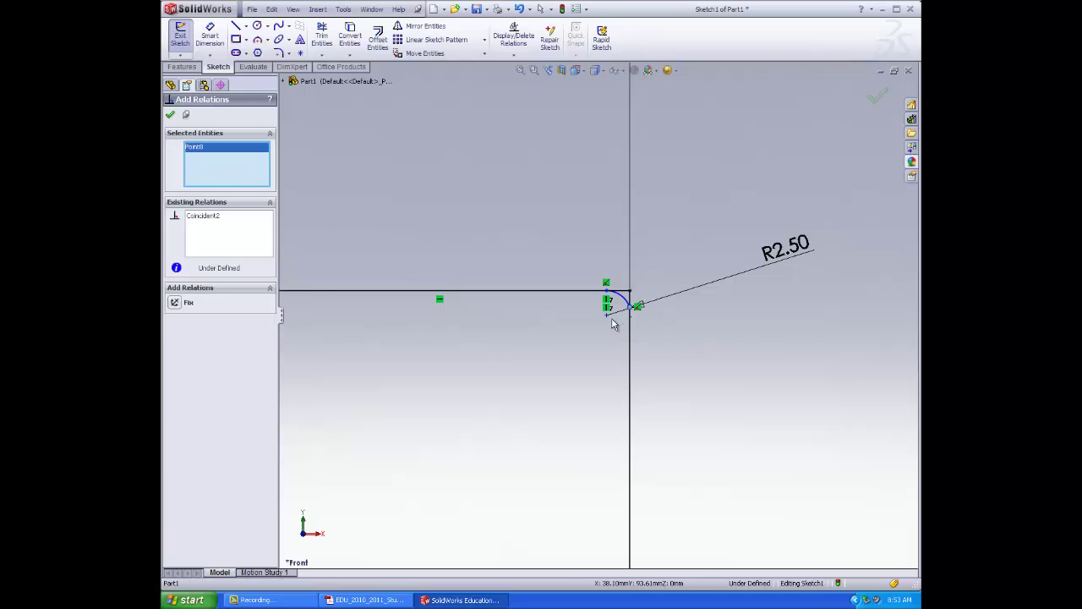
left_click(607, 316)
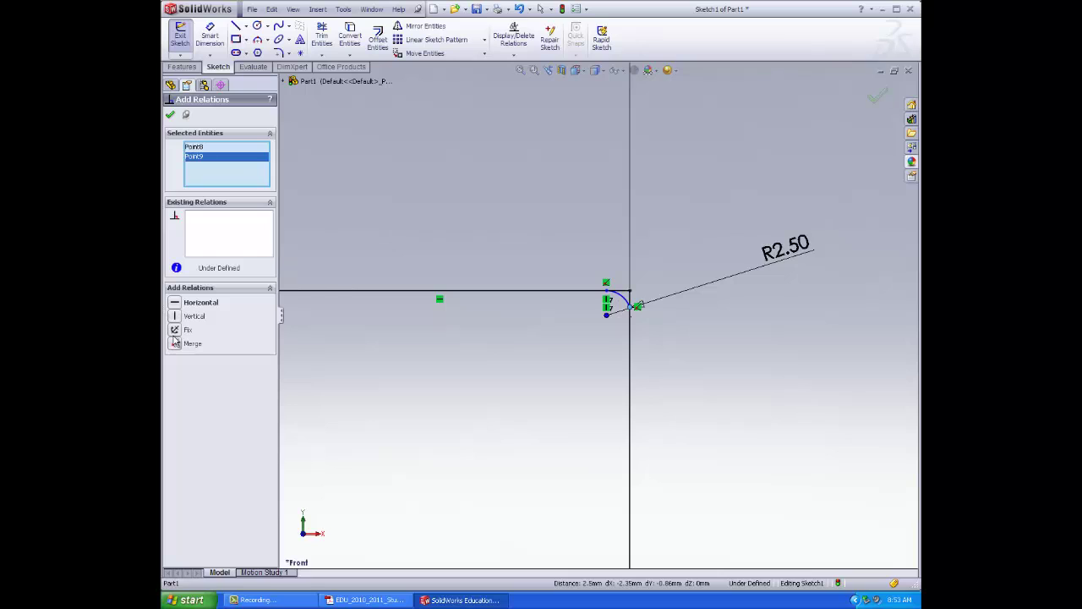
left_click(199, 302)
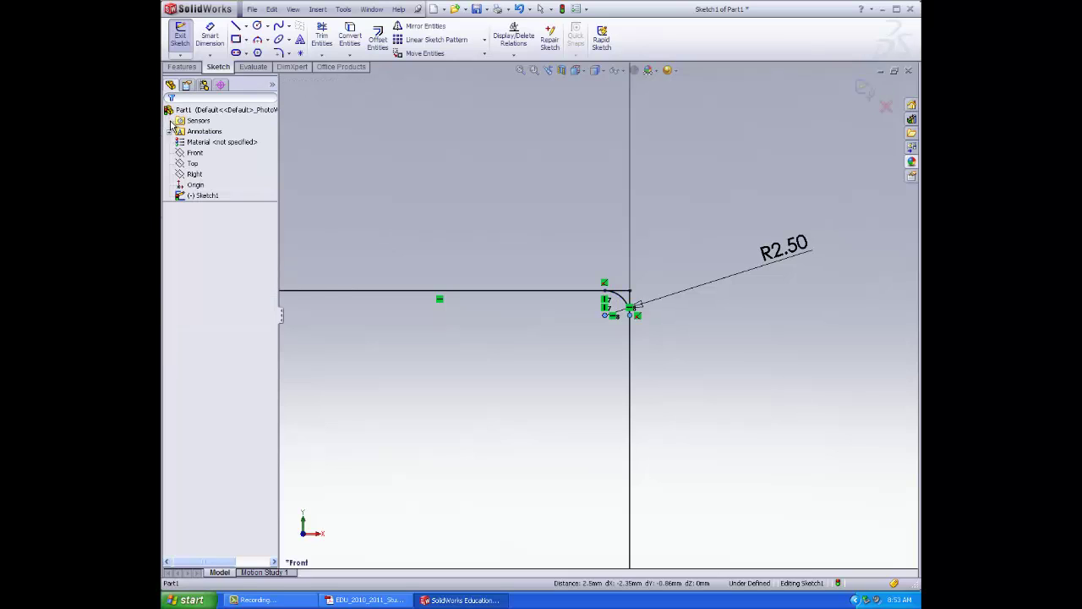
left_click(170, 115)
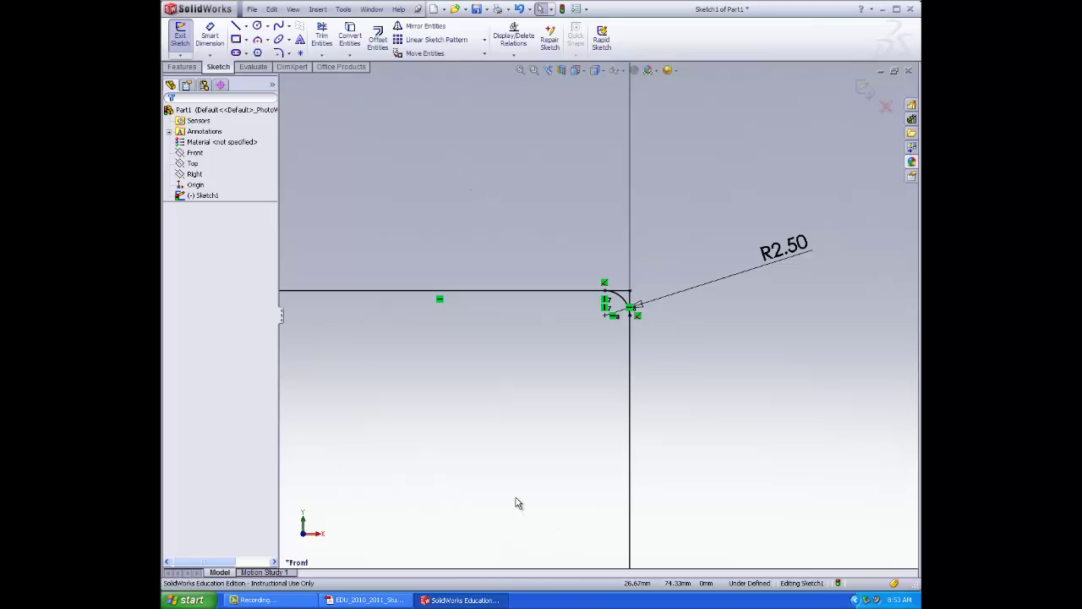
- Trim the vertical line at the top-right fillet, accepting deletion of linked dimensions
left_click(321, 38)
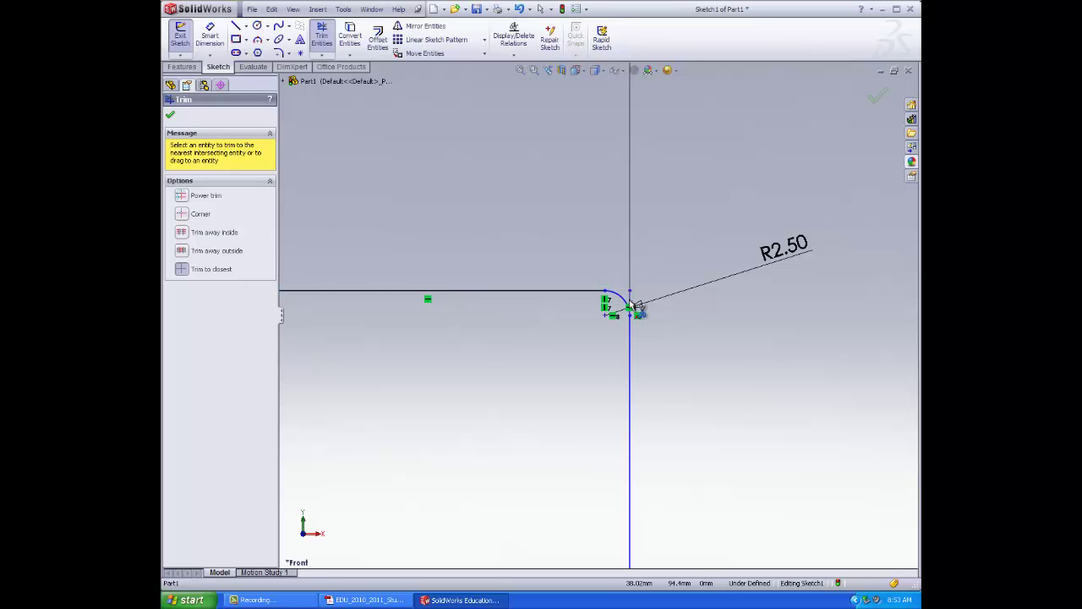
left_click(632, 303)
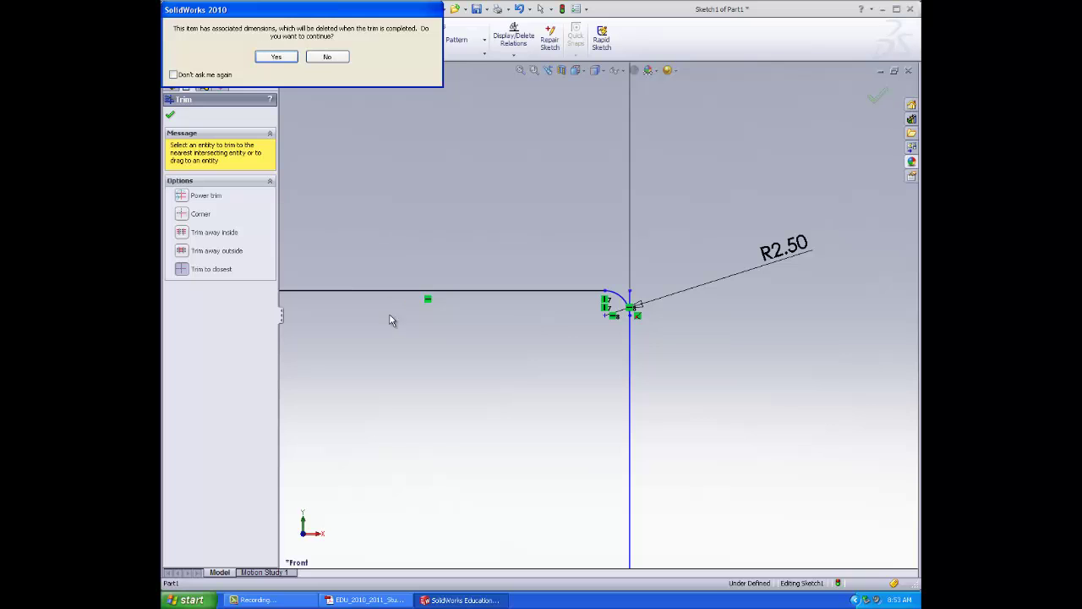
left_click(277, 57)
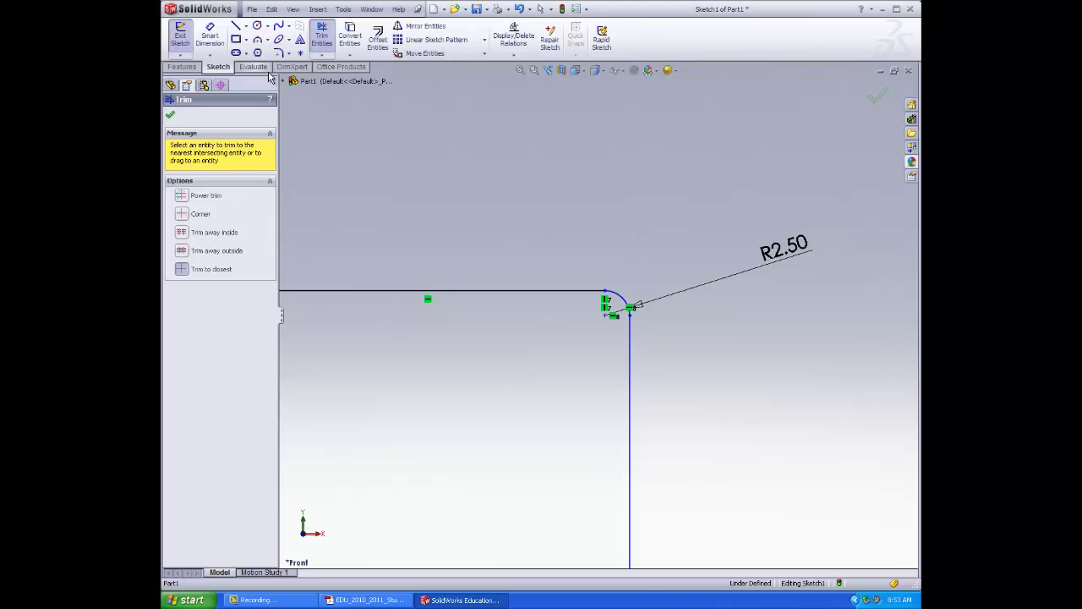
- Trim the vertical and horizontal stubs beside the bottom-right R5 fillet
scroll(573, 386, "up", 2)
scroll(570, 471, "up", 3)
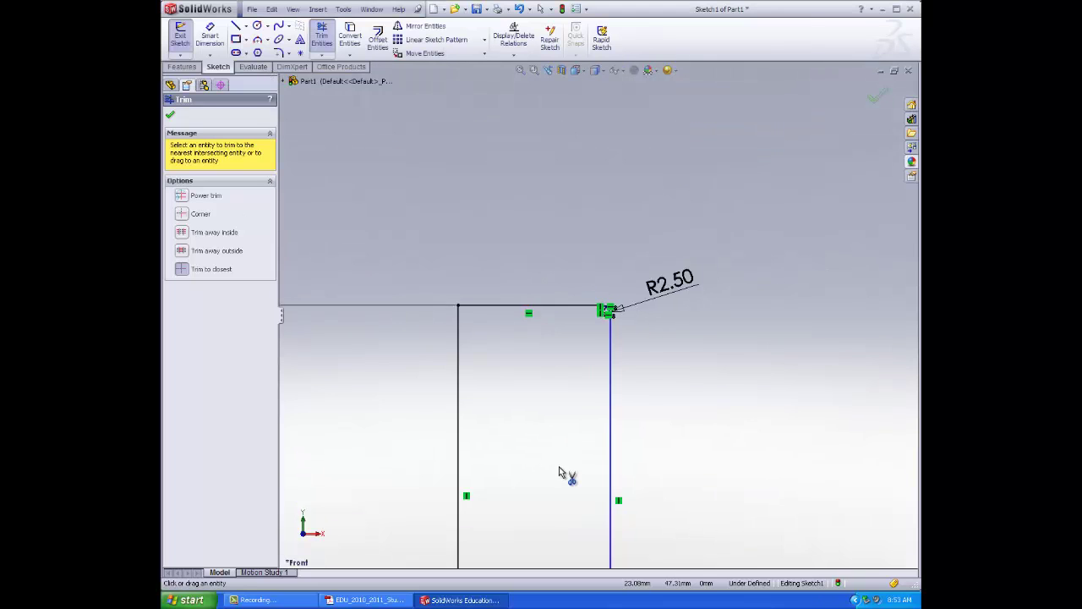
scroll(614, 531, "down", 4)
scroll(620, 470, "down", 3)
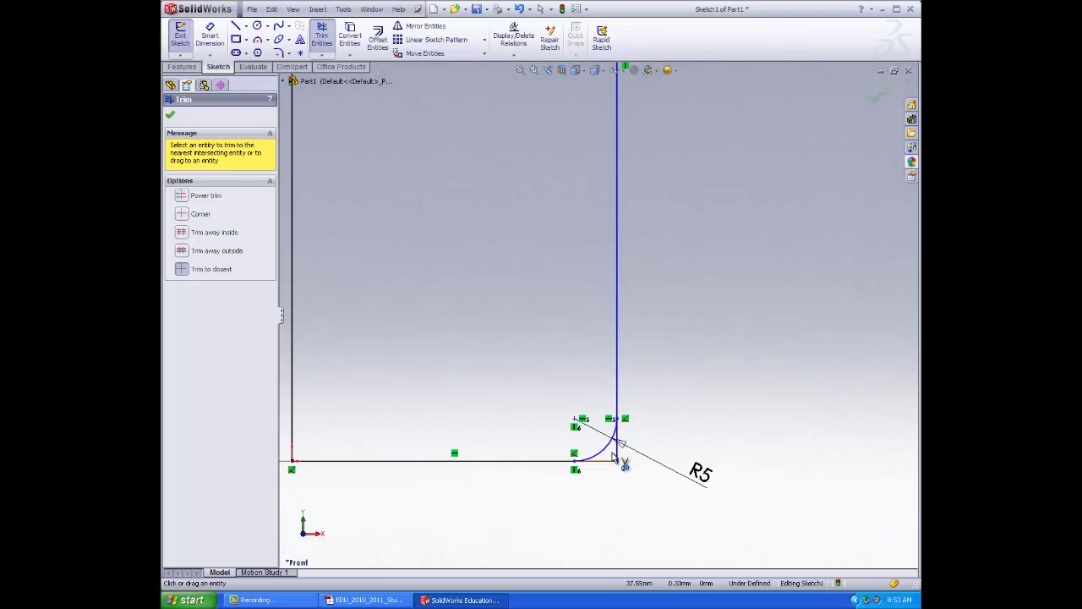
left_click(620, 431)
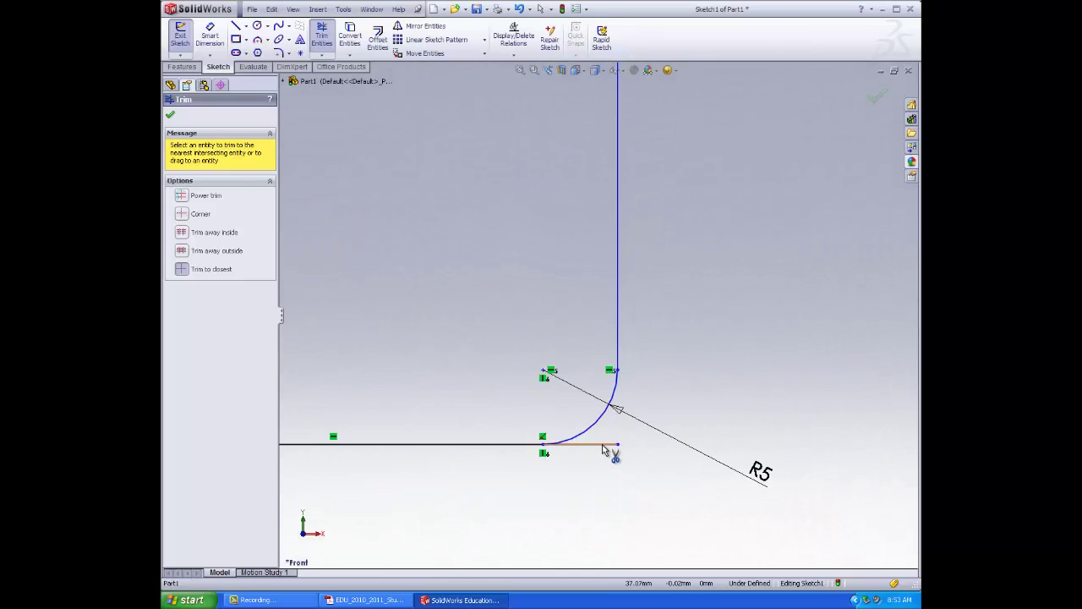
left_click(611, 444)
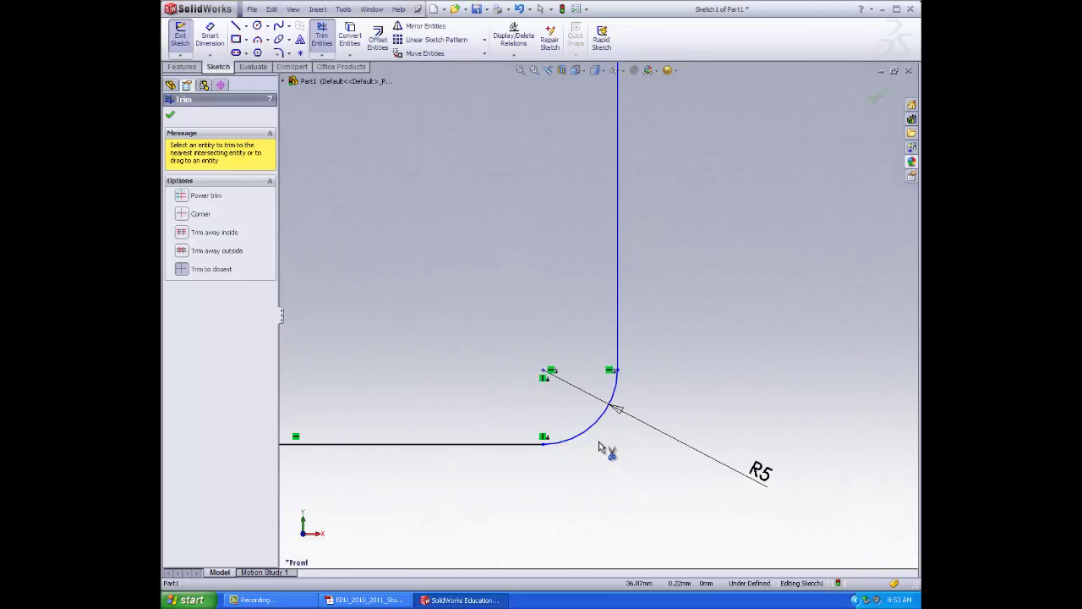
left_click(170, 118)
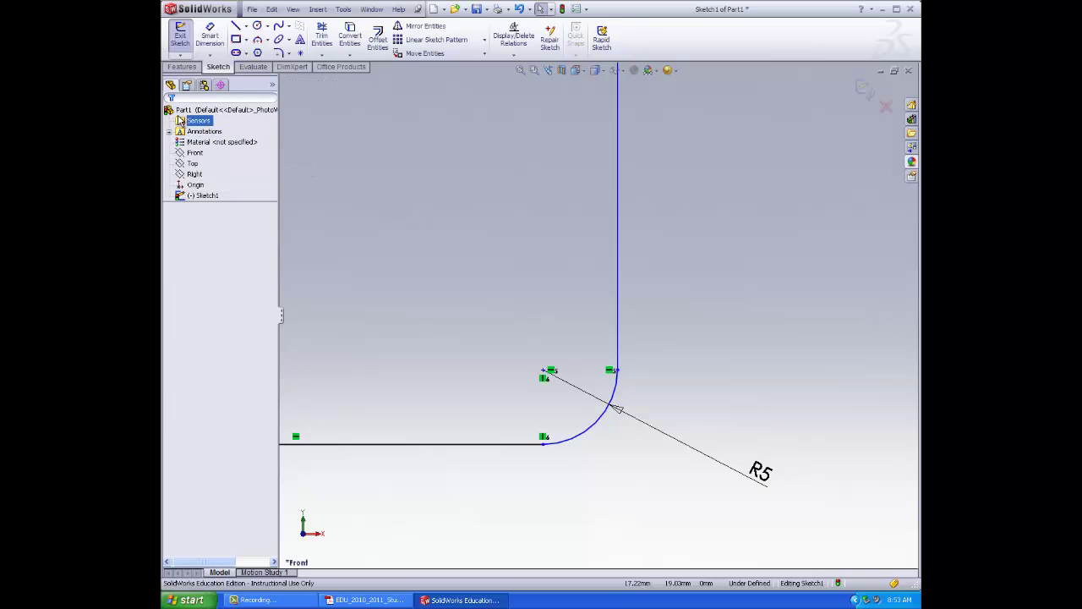
- Revolve the closed profile 360° about Line1 to create Revolve1, the mug body
key("r")
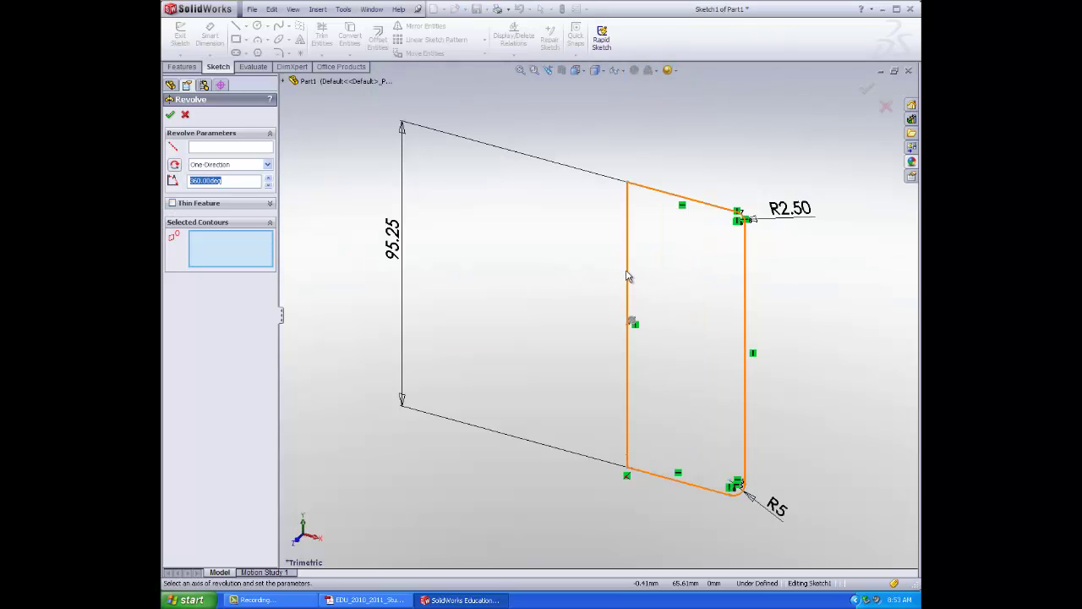
left_click(235, 148)
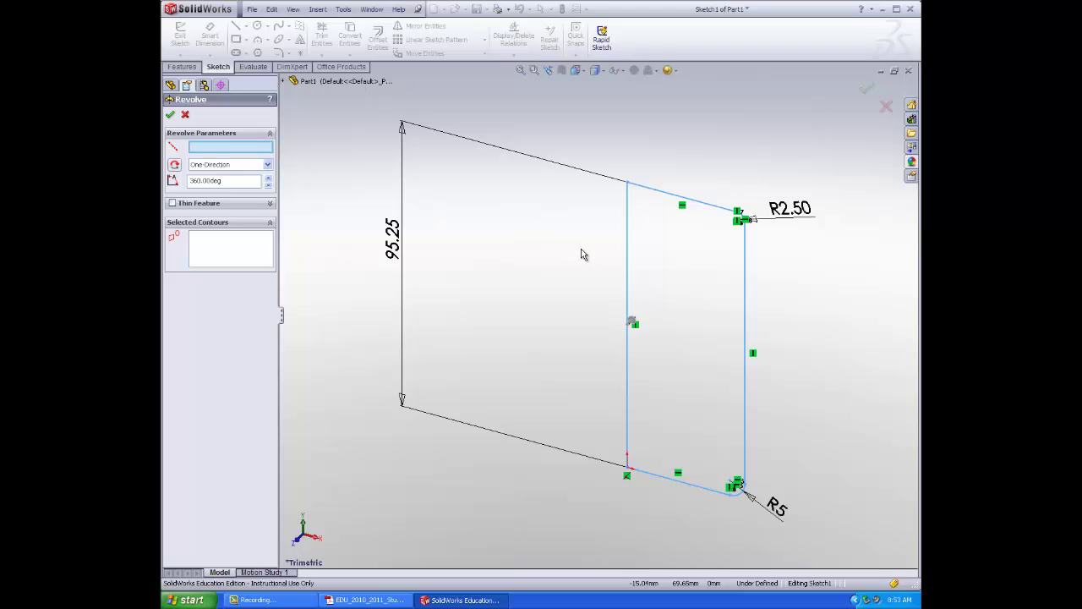
left_click(630, 262)
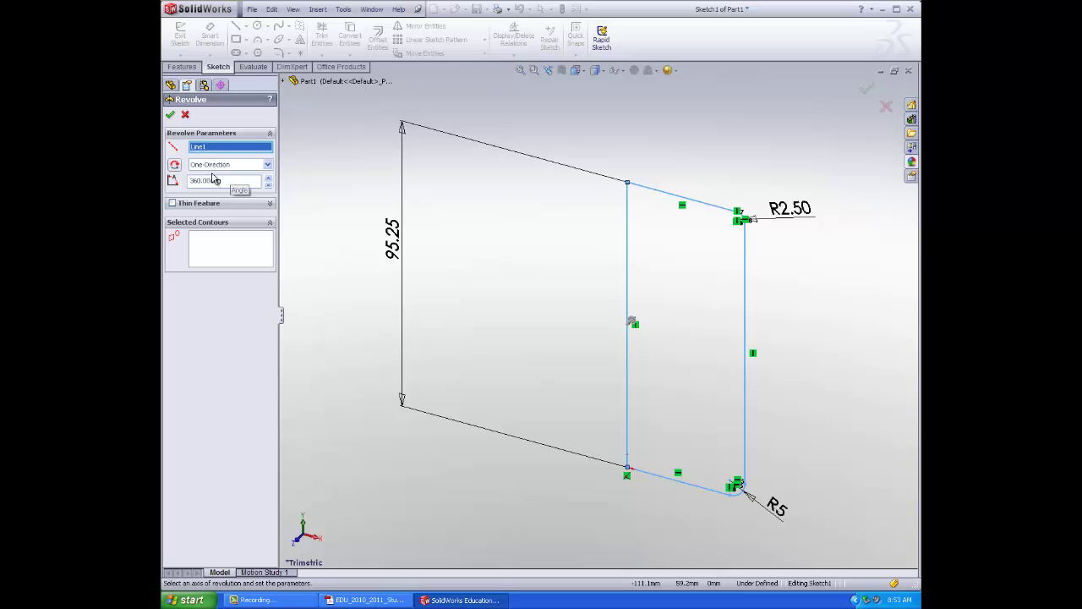
left_click(245, 255)
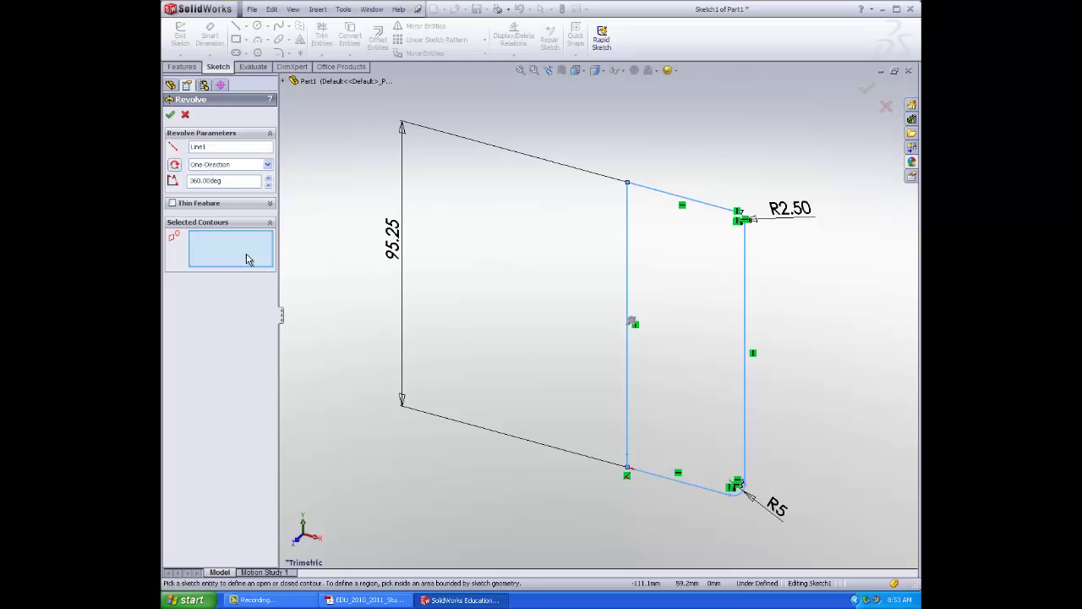
left_click(715, 294)
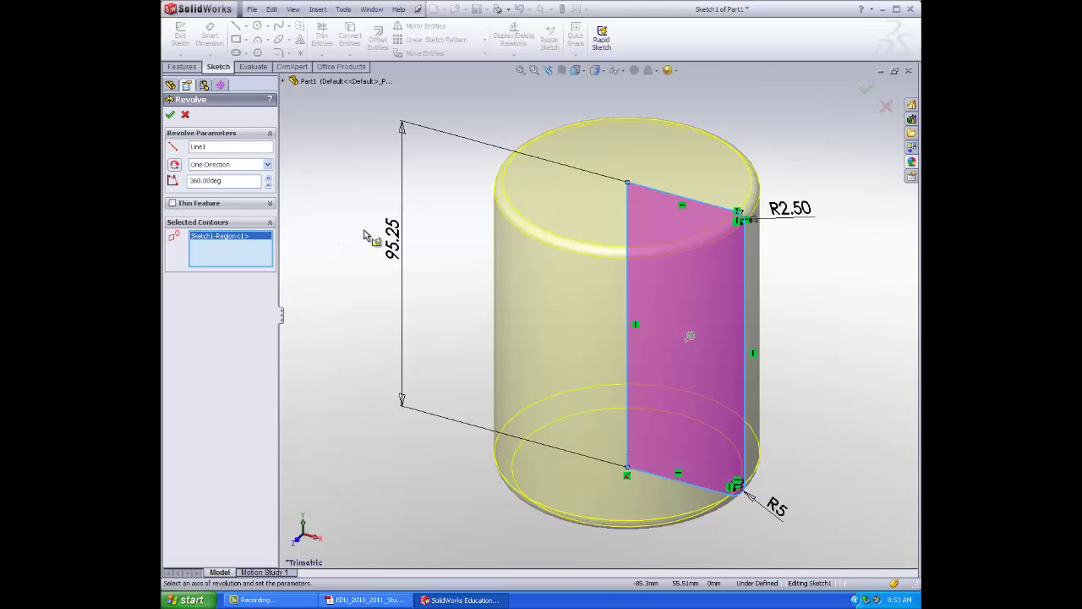
left_click(171, 117)
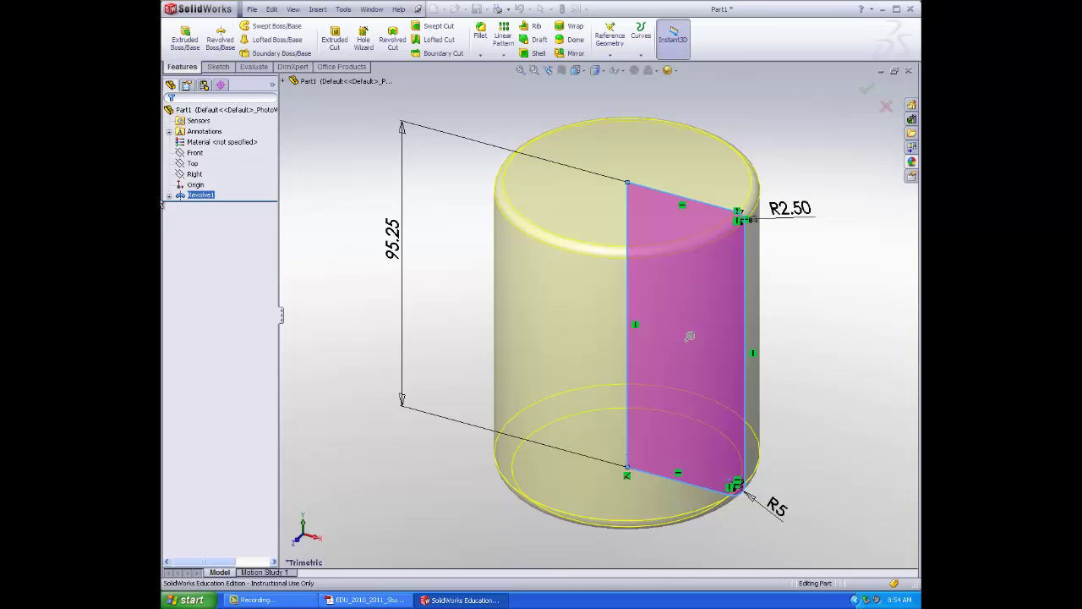
- Select the Right plane, switch to the Right view, and begin Sketch2 on it
middle_click_drag(426, 493, 472, 433)
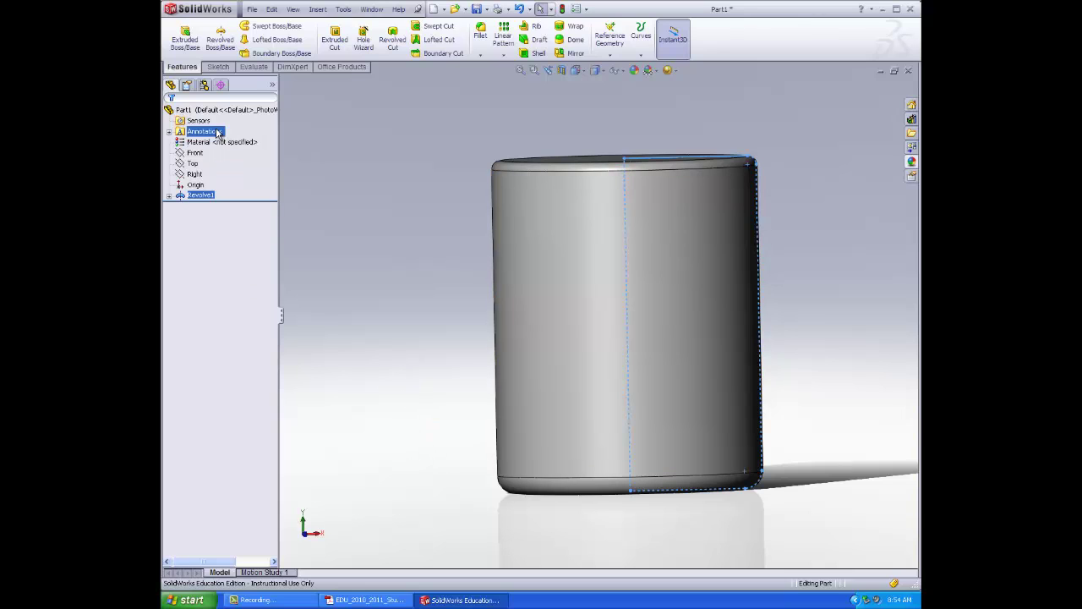
left_click(194, 175)
left_click(589, 74)
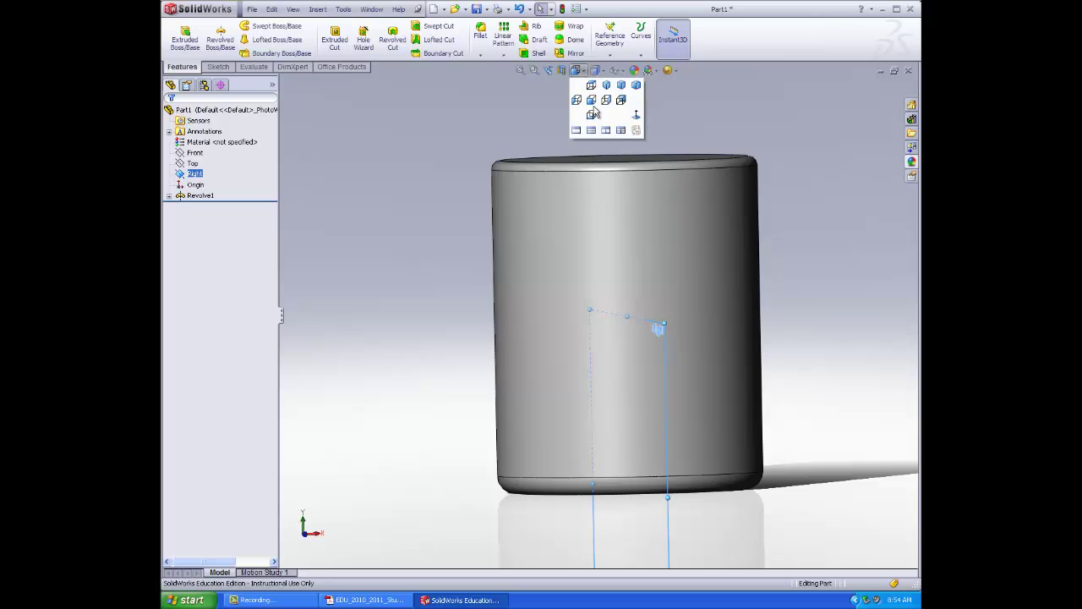
left_click(636, 112)
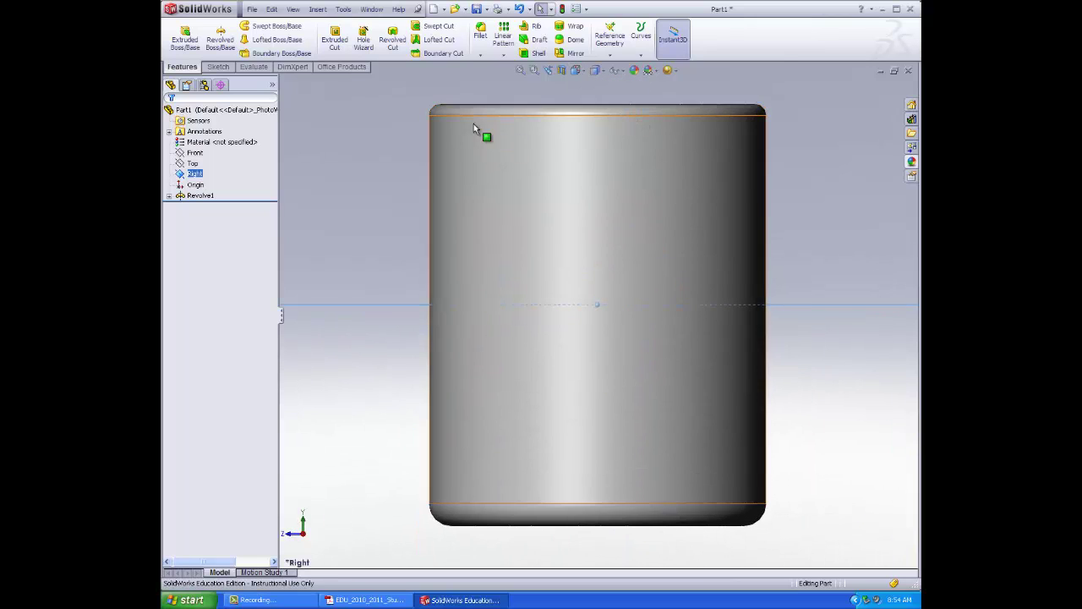
left_click(218, 67)
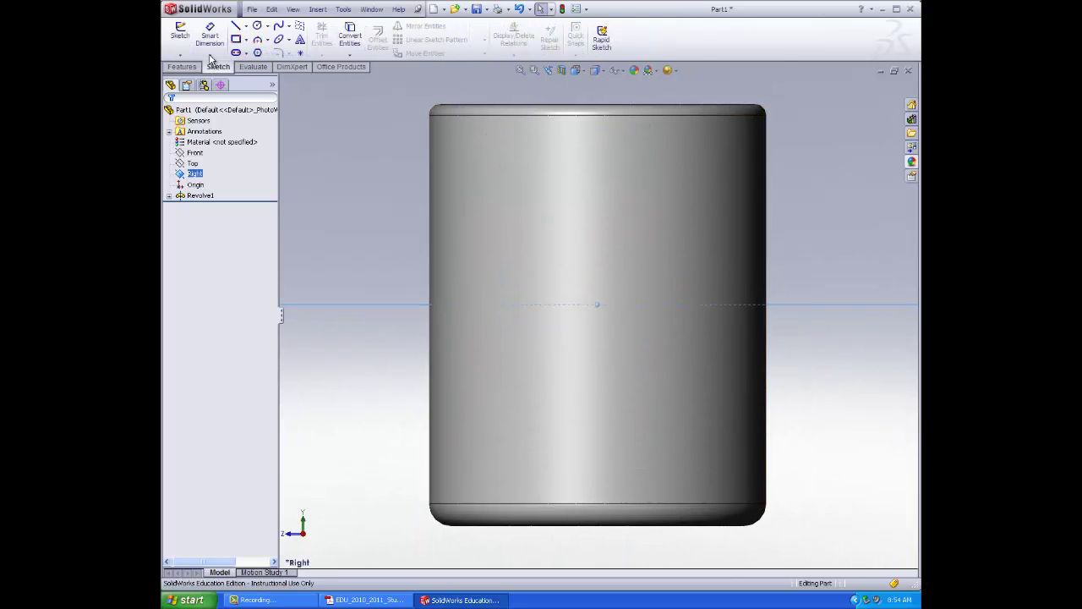
left_click(181, 38)
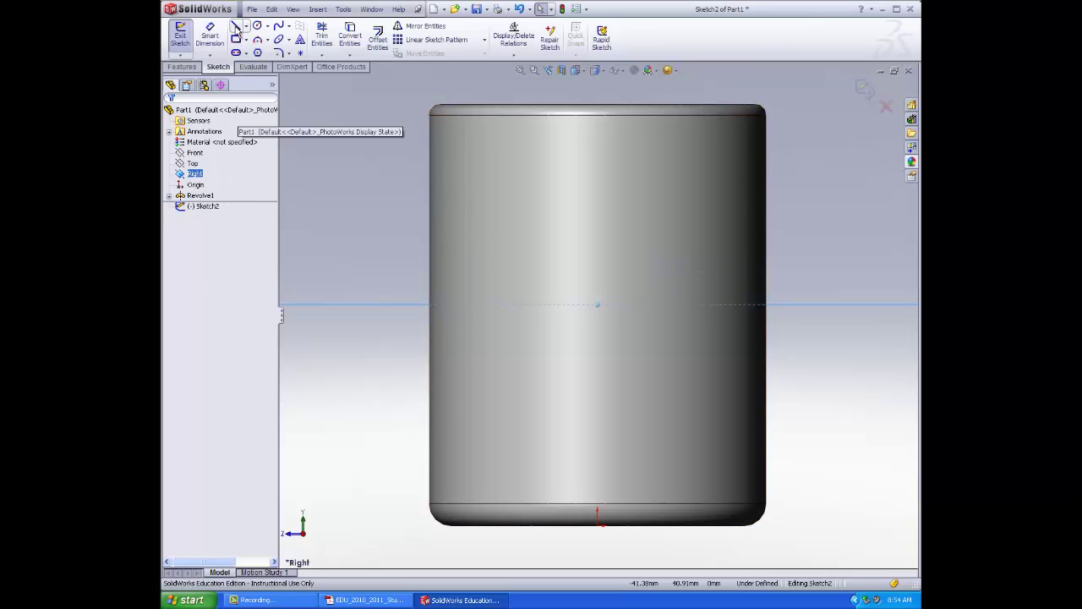
- Draw a small ellipse centred on the mug's centre line, radii about 2.69 mm and 1.21 mm
left_click(279, 39)
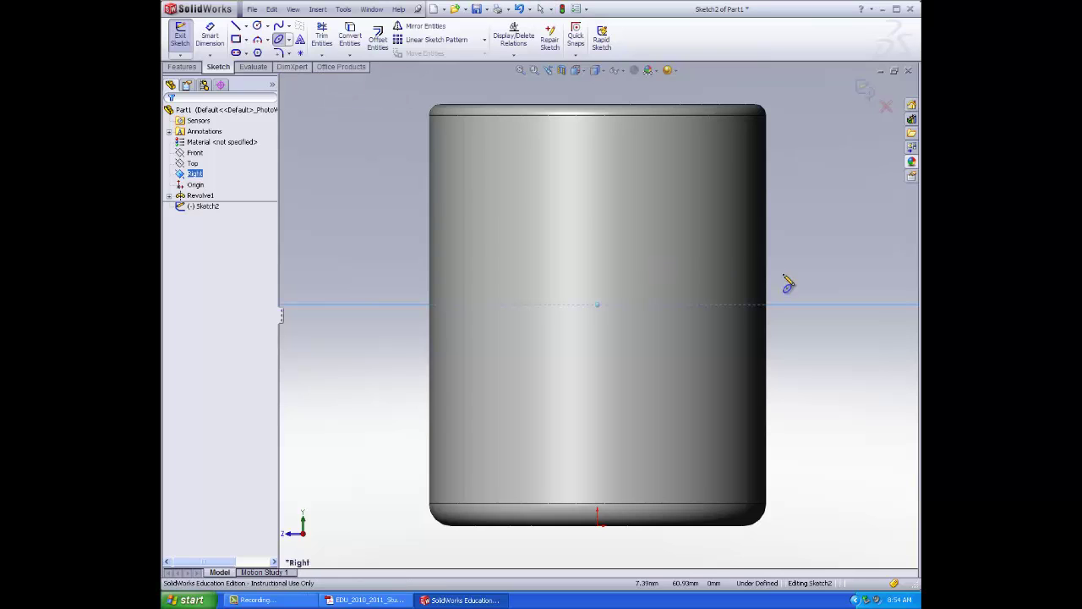
left_click(598, 177)
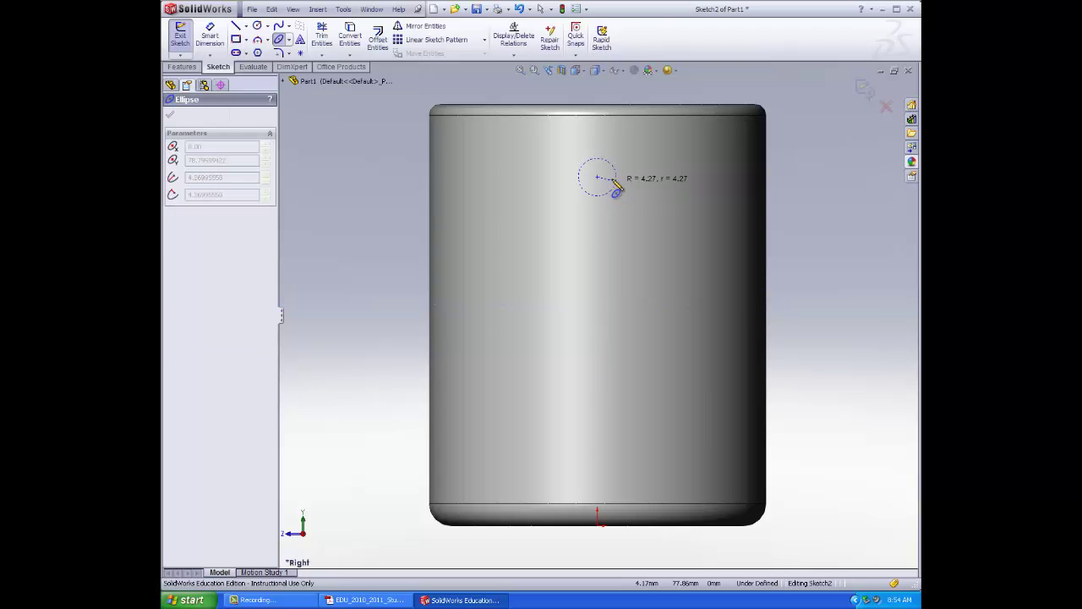
left_click(610, 178)
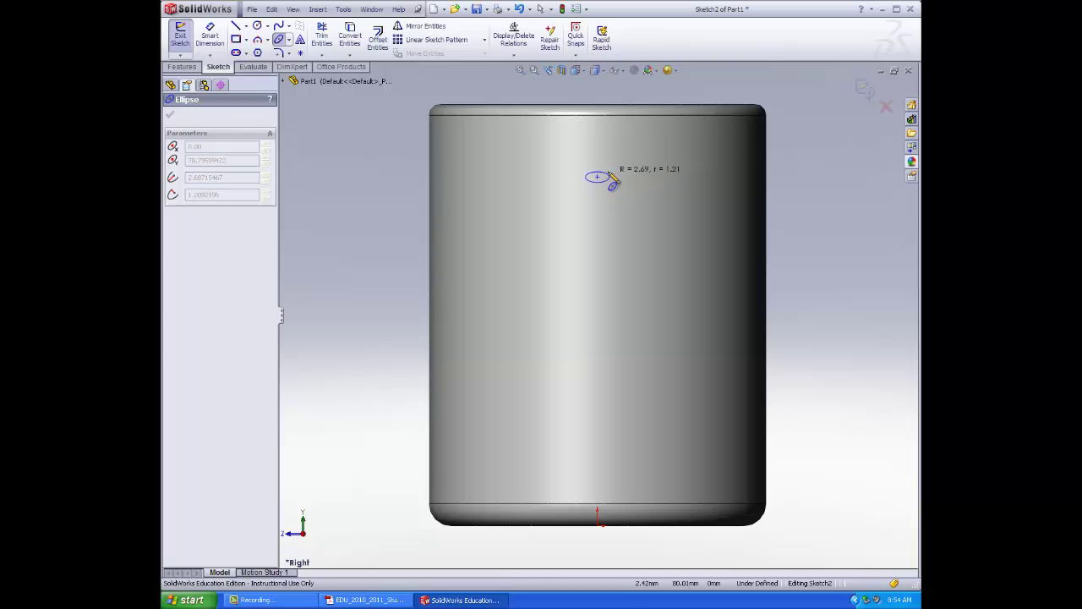
left_click(611, 183)
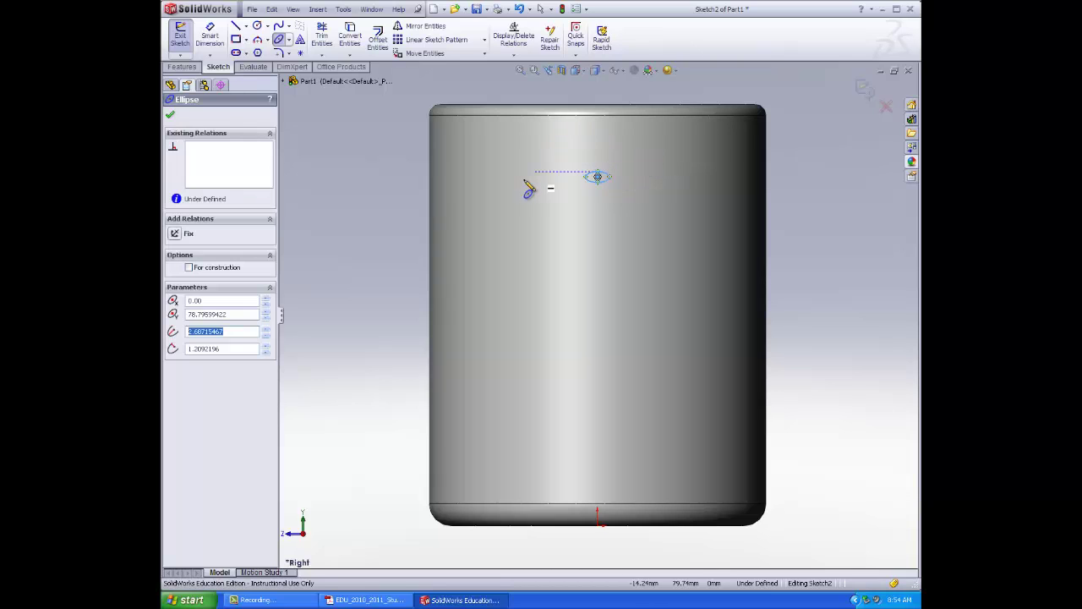
key("Escape")
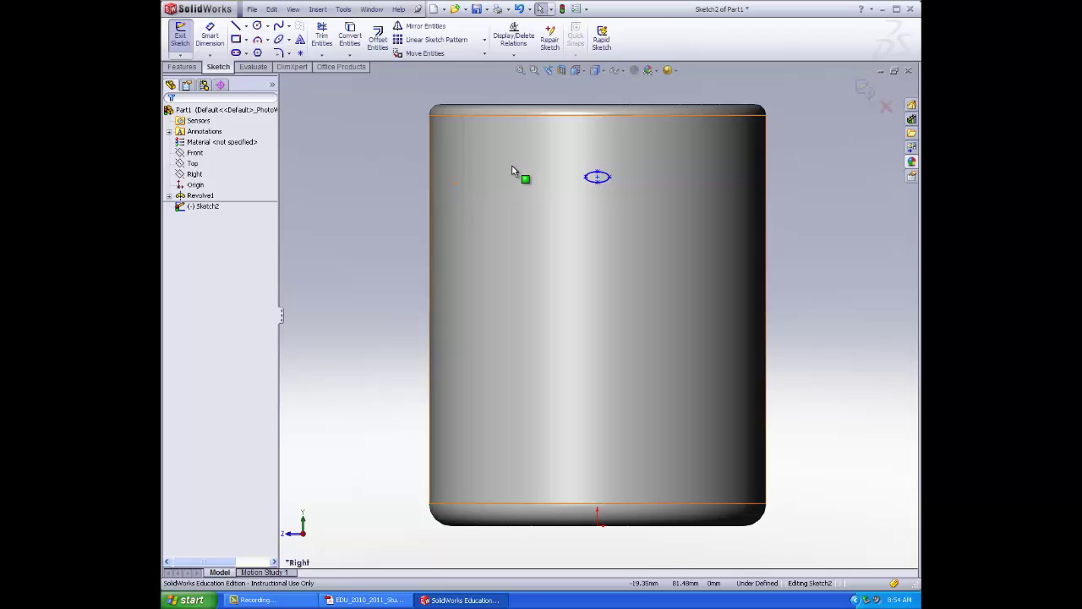
- Add a Vertical relation between the ellipse's top and bottom points
left_click(513, 55)
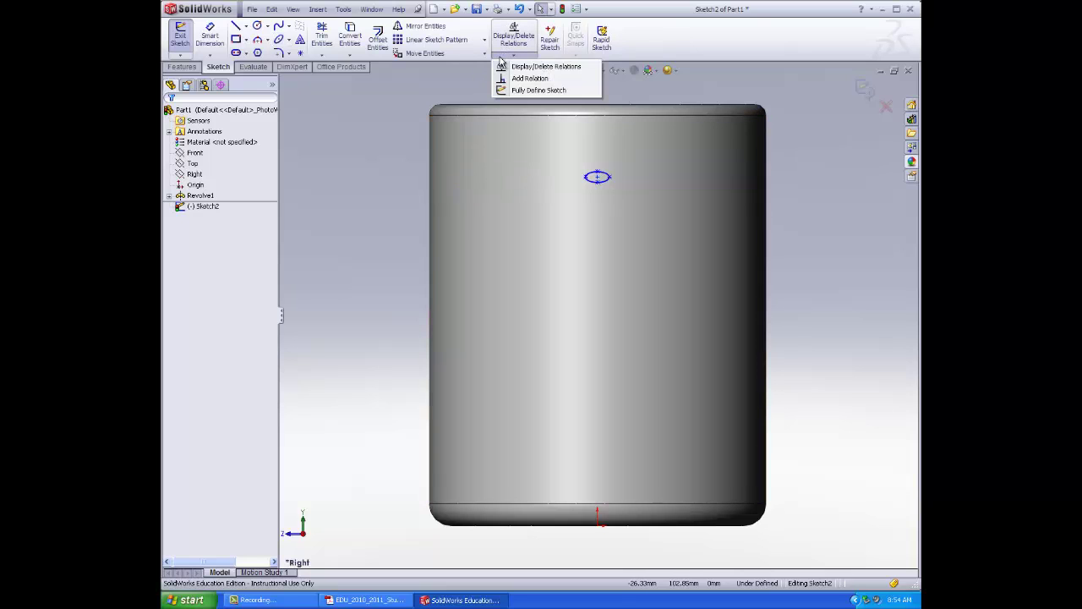
left_click(529, 78)
scroll(589, 189, "down", 5)
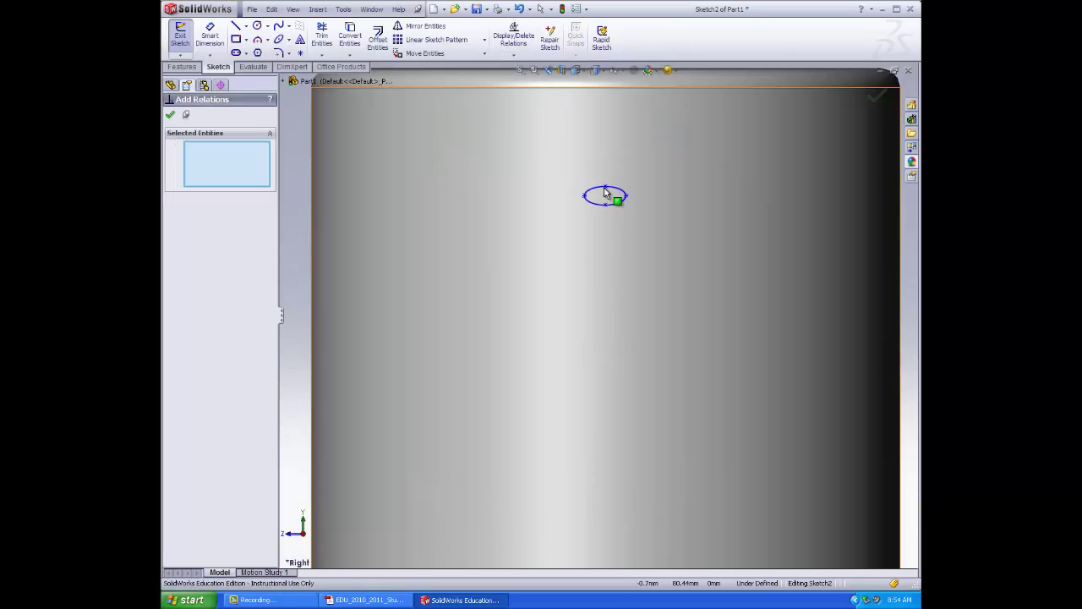
left_click(604, 199)
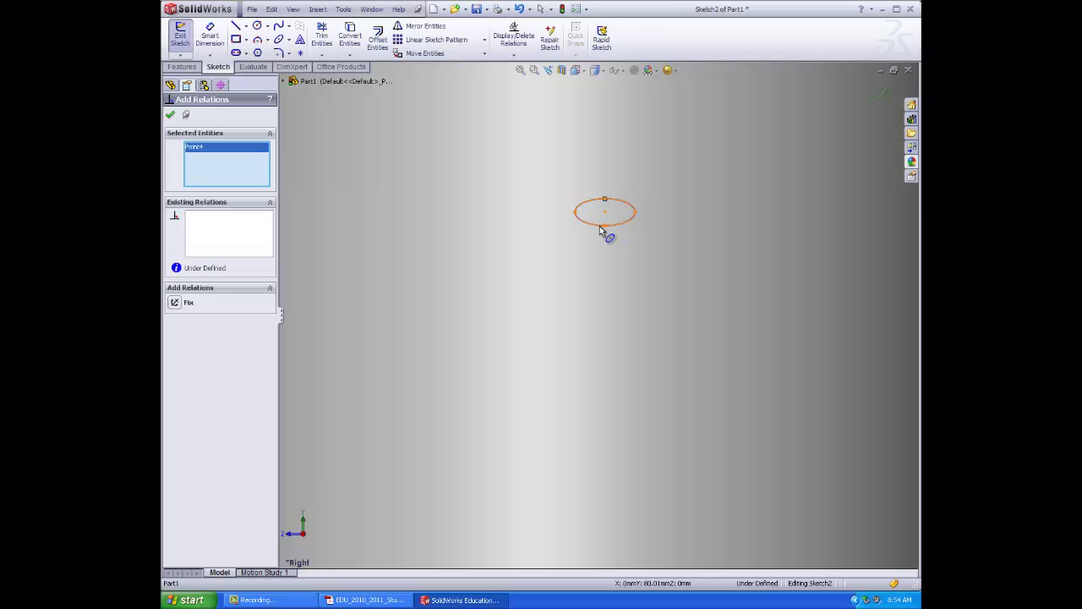
left_click(605, 226)
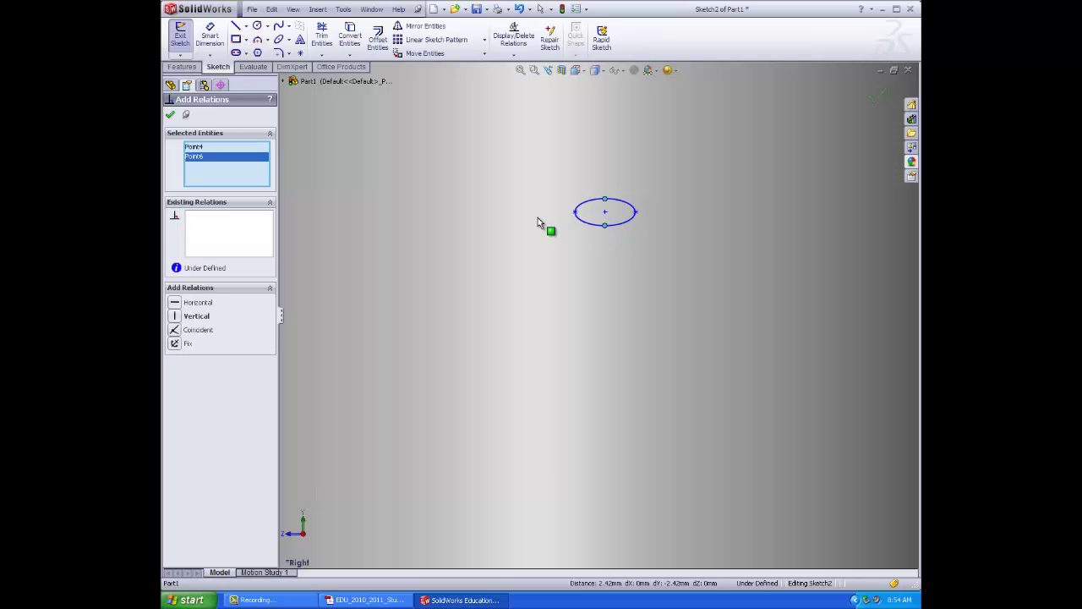
left_click(179, 317)
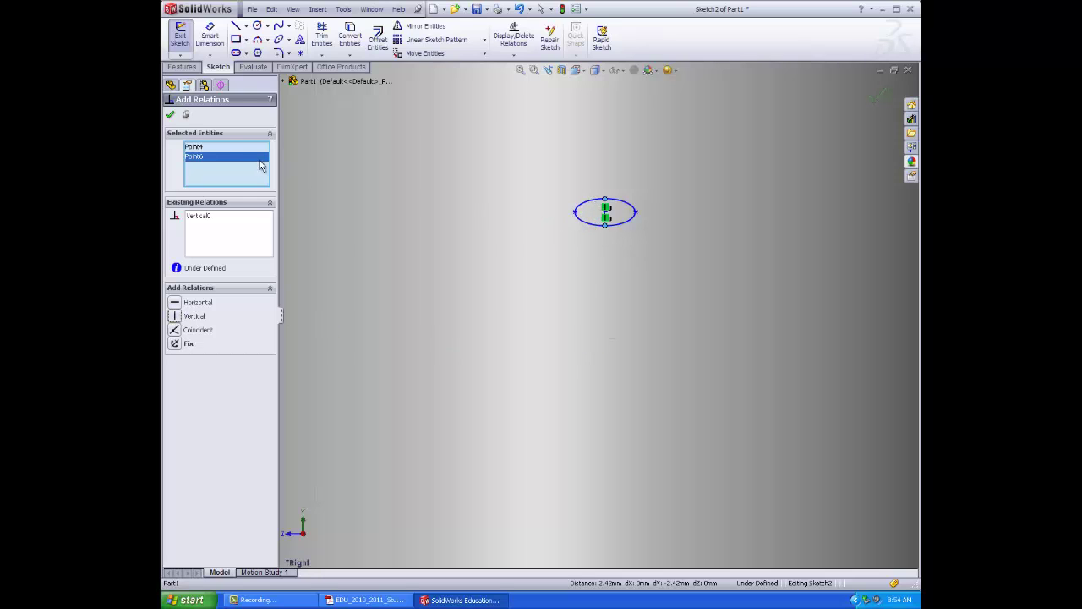
- Add a Horizontal relation between the ellipse's left and right points and confirm
key("Delete")
left_click(206, 148)
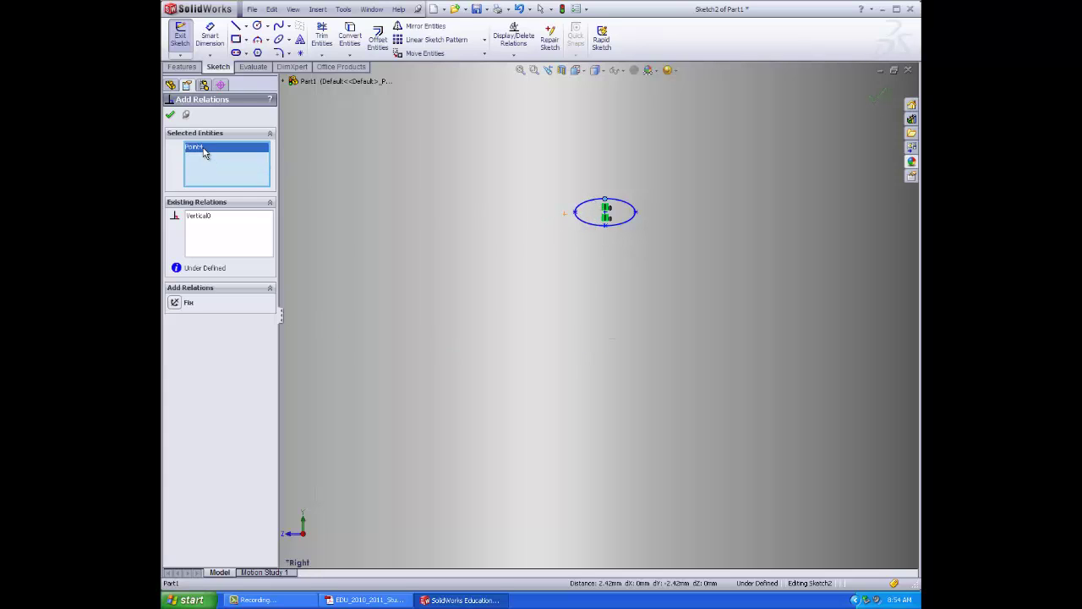
key("Delete")
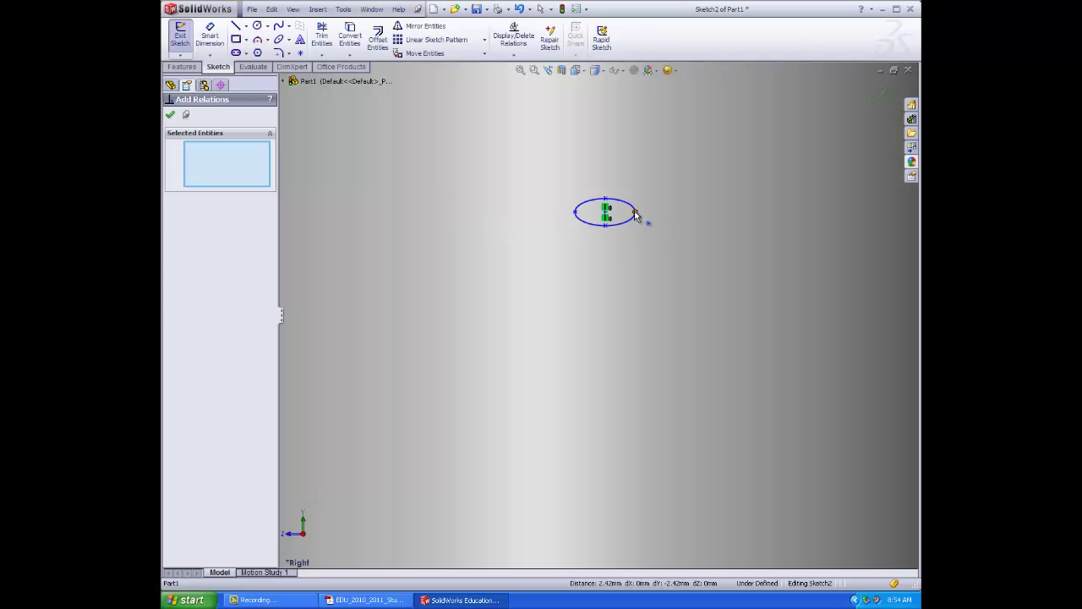
left_click(636, 213)
left_click(575, 212)
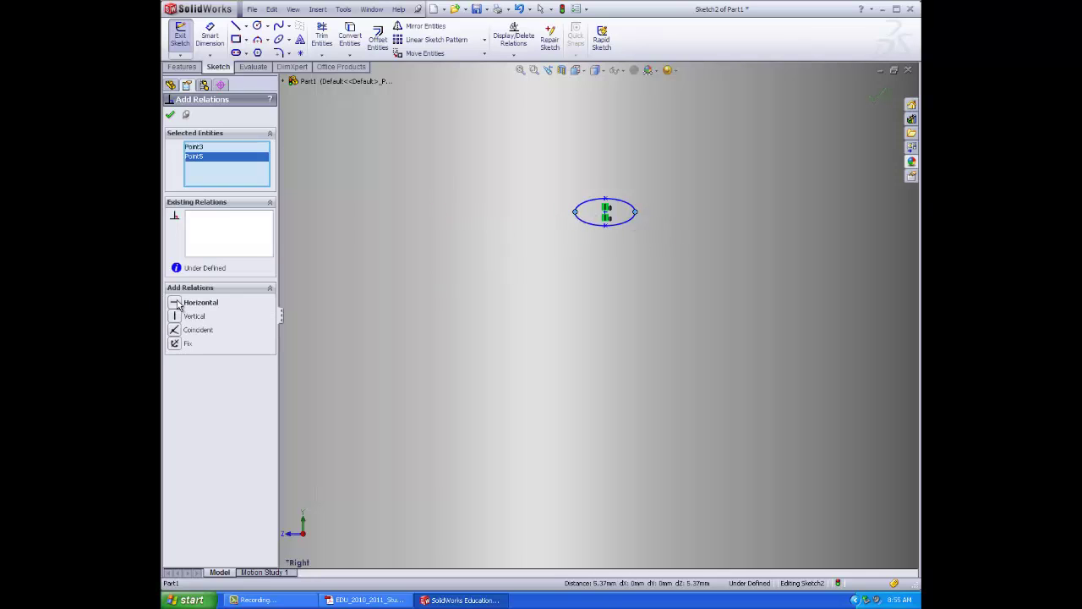
left_click(177, 303)
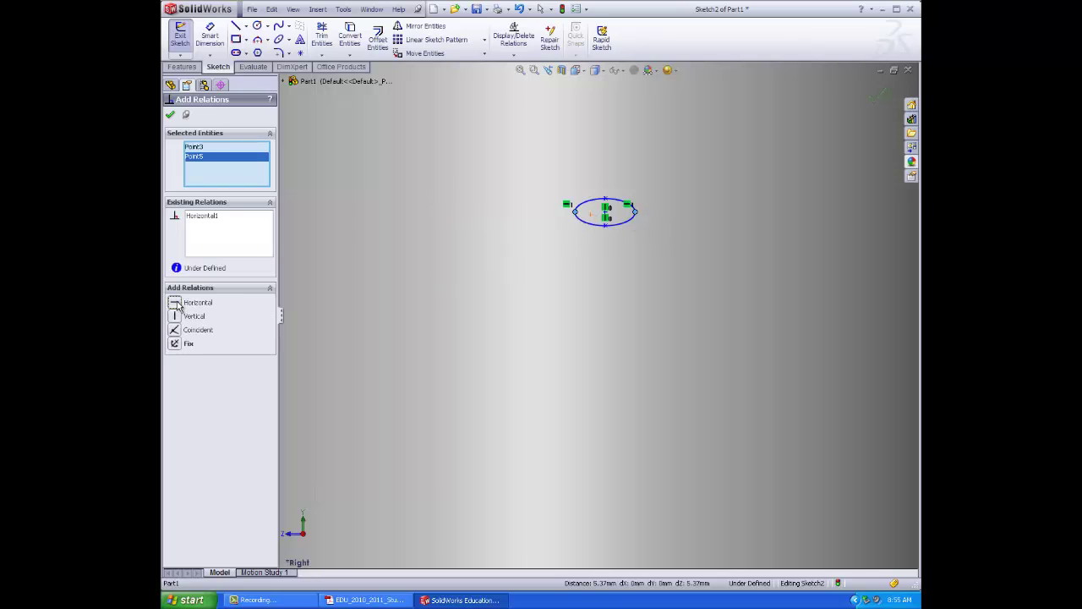
left_click(171, 116)
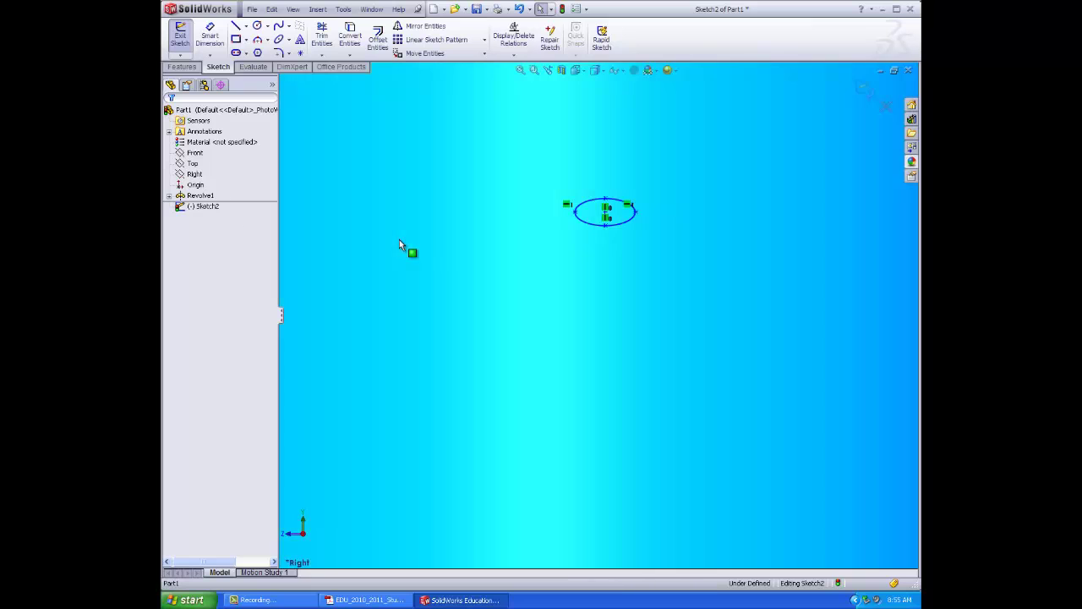
left_click(432, 252)
scroll(432, 250, "up", 3)
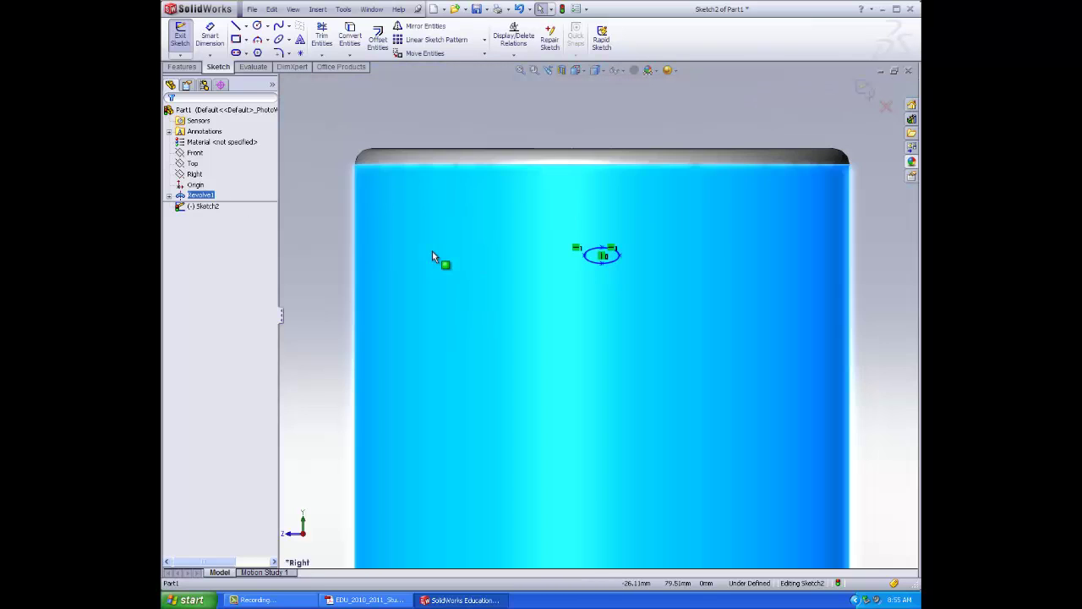
left_click(436, 169)
scroll(436, 169, "up", 1)
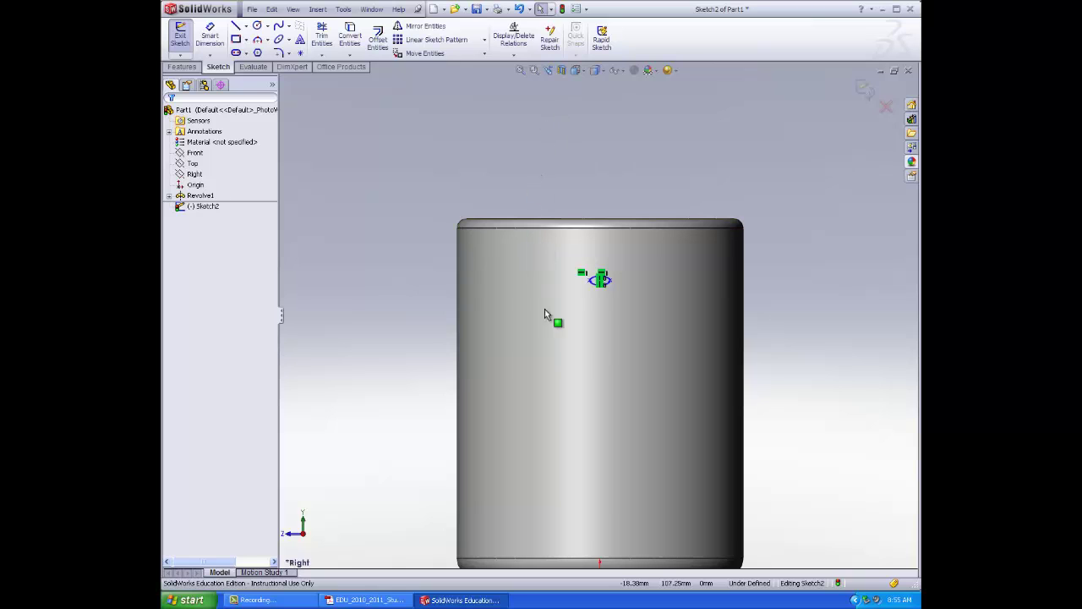
scroll(605, 291, "down", 3)
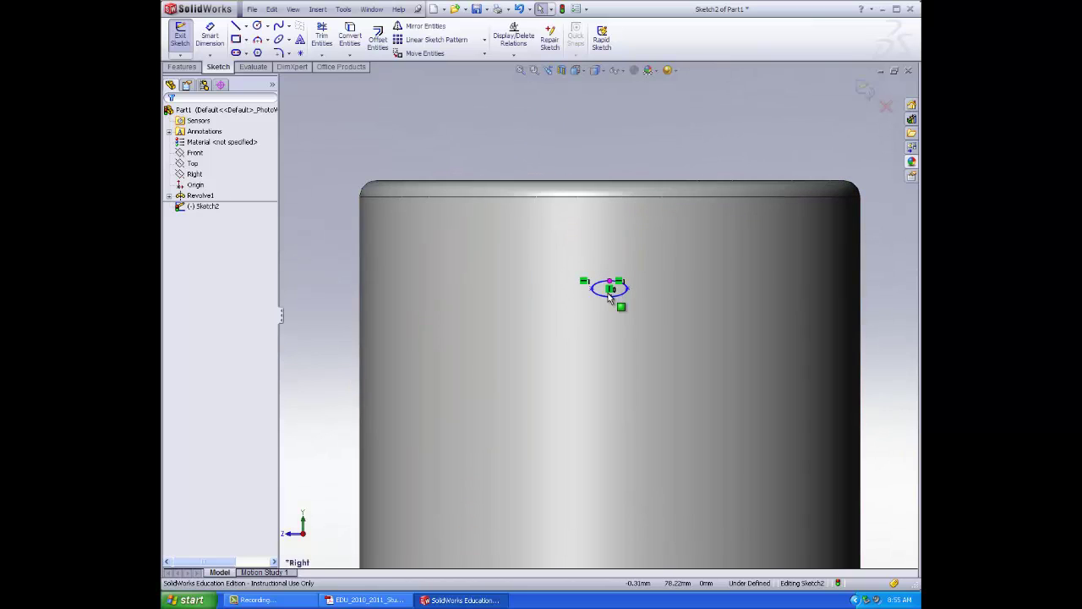
- Dimension the ellipse's width to 7.50 mm
key("d")
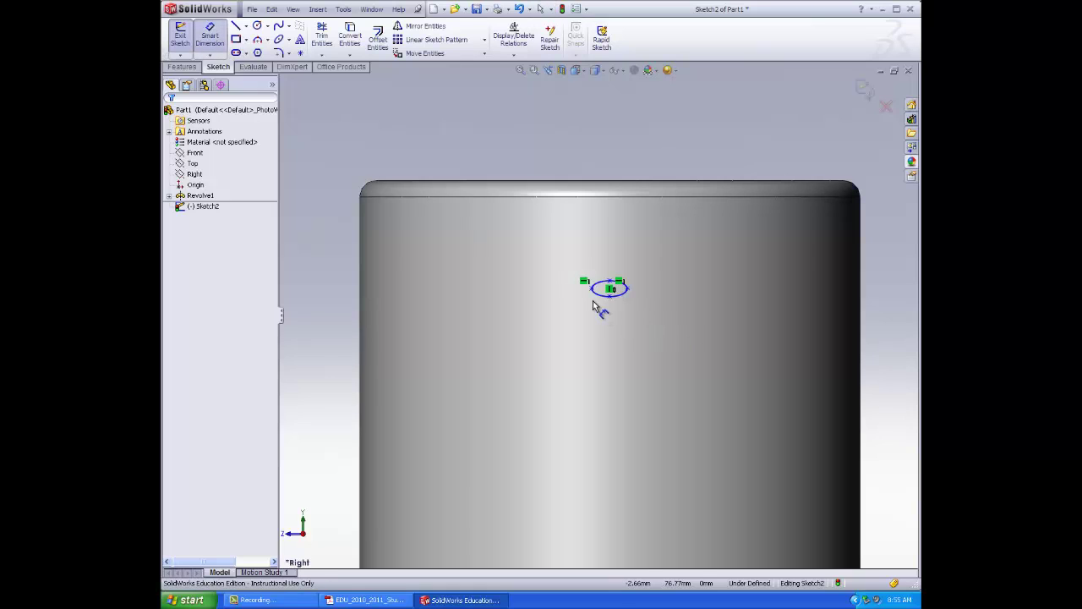
left_click(594, 292)
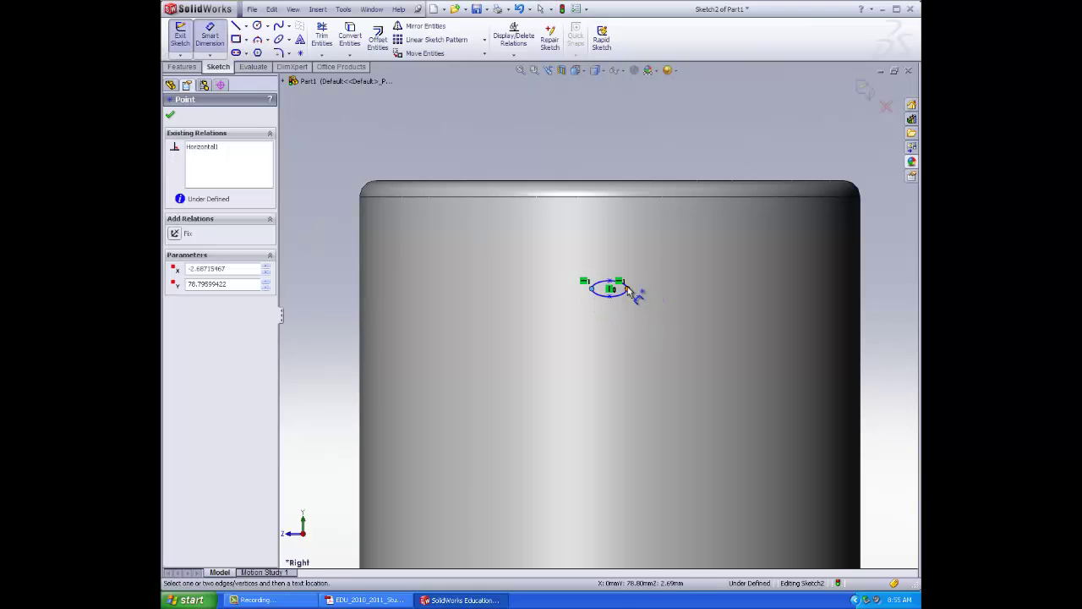
left_click(628, 289)
left_click(611, 243)
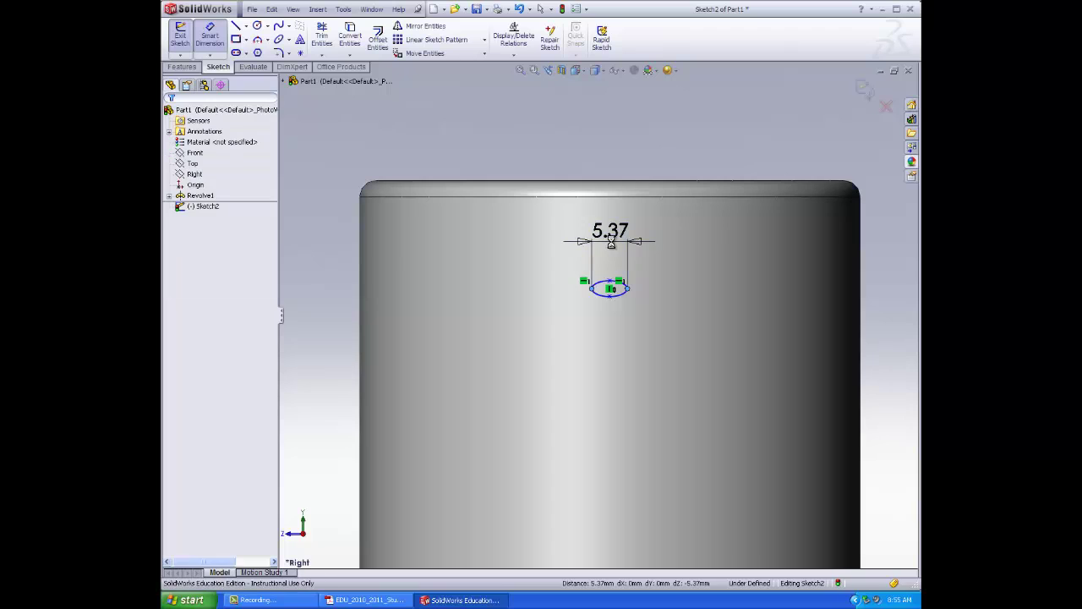
double_click(613, 244)
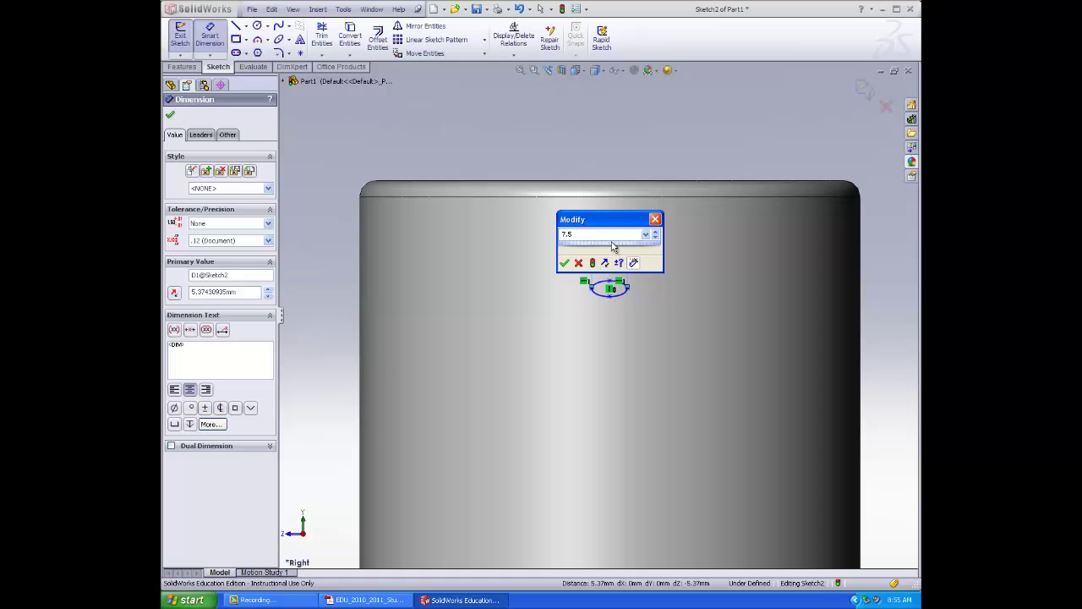
key("Return")
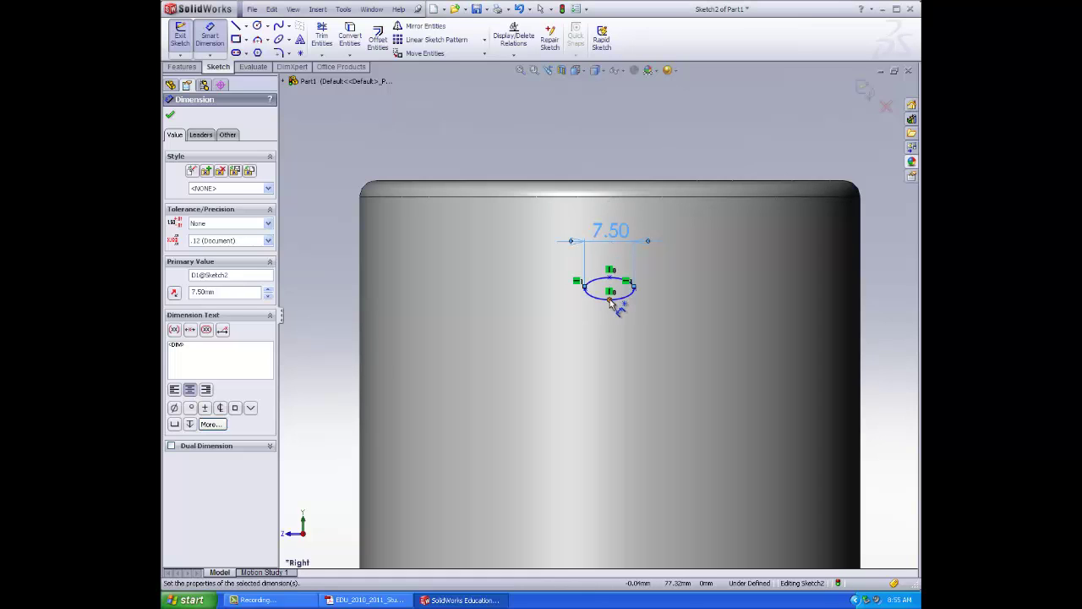
- Dimension the ellipse's height to 2.50 mm
left_click(611, 280)
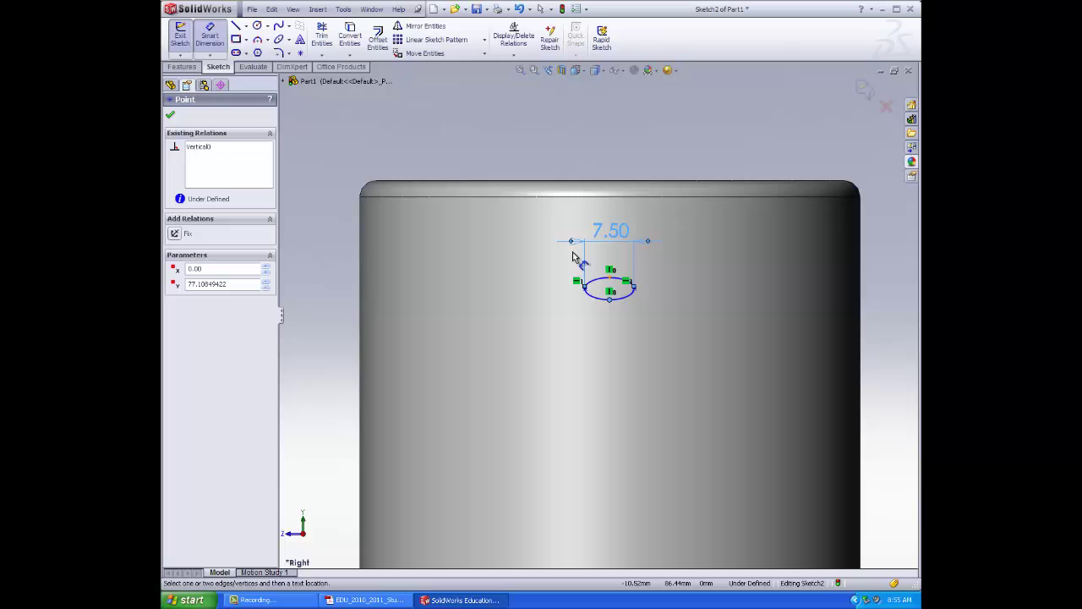
left_click(610, 297)
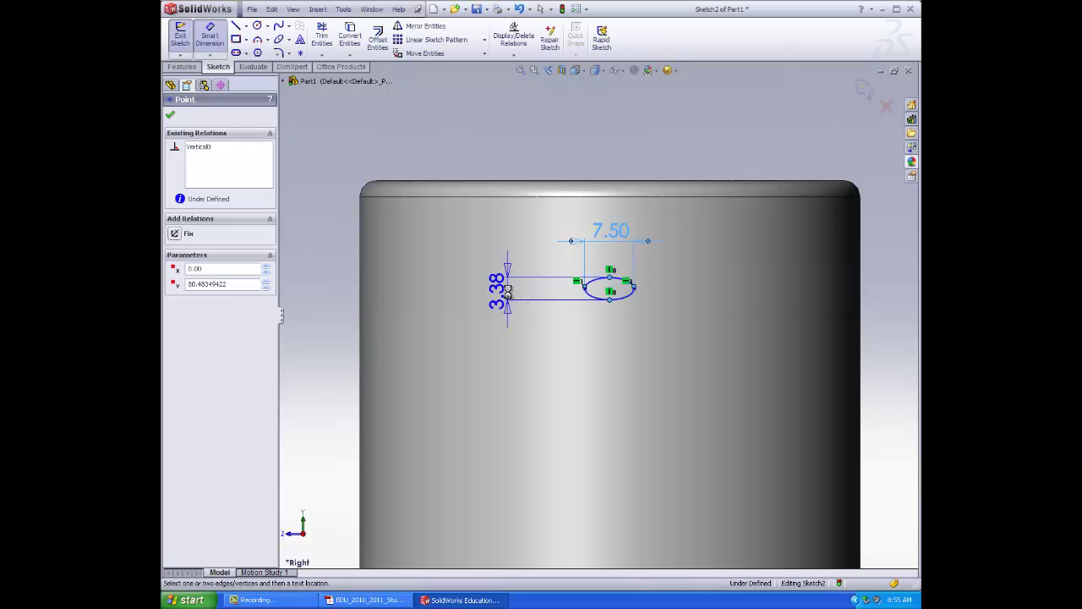
left_click(507, 303)
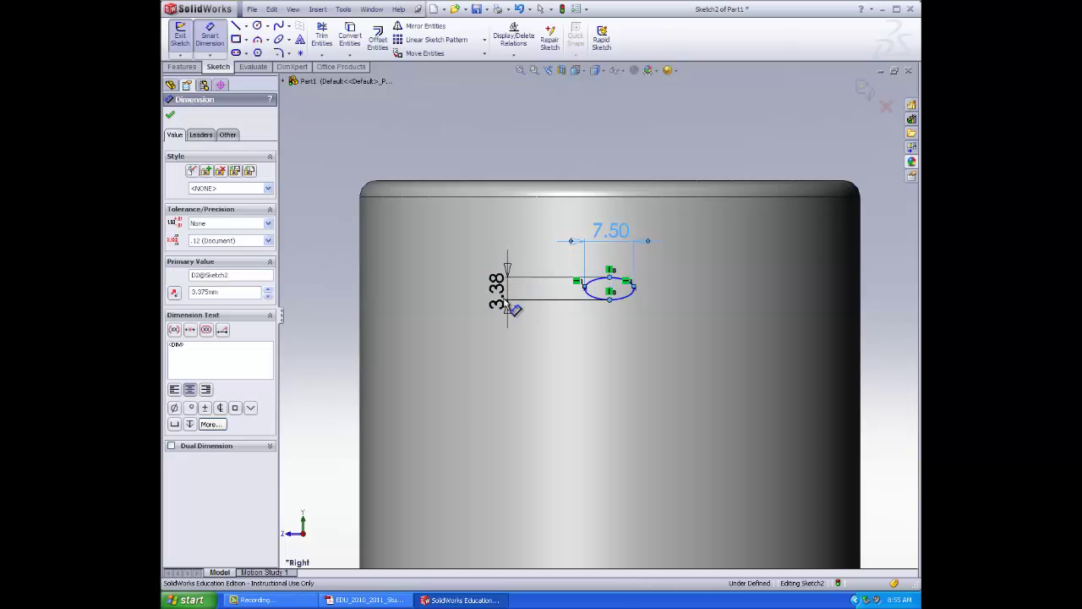
type("2.5")
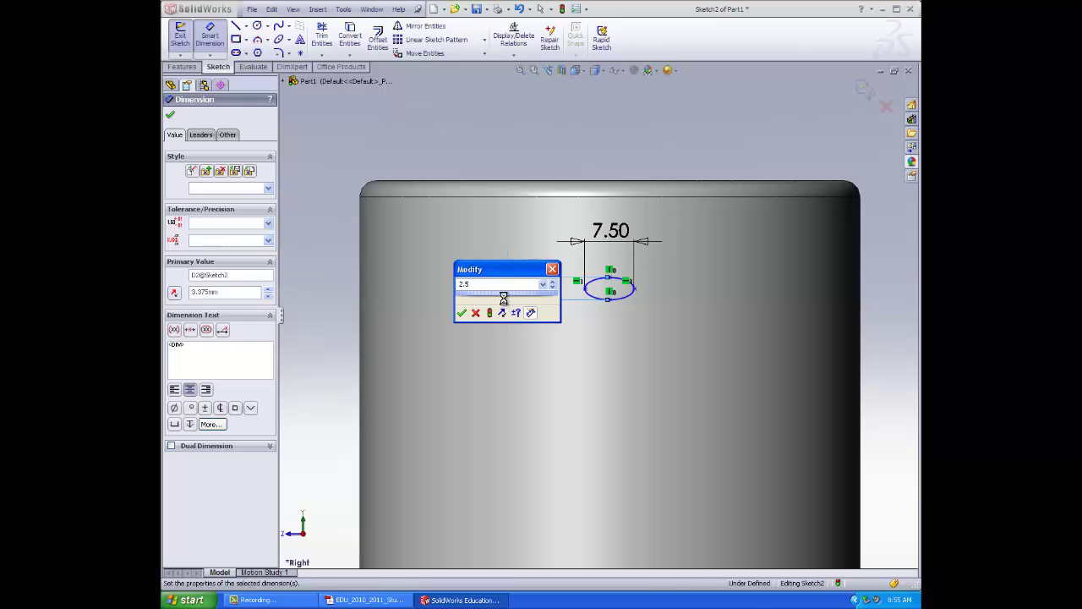
key("Return")
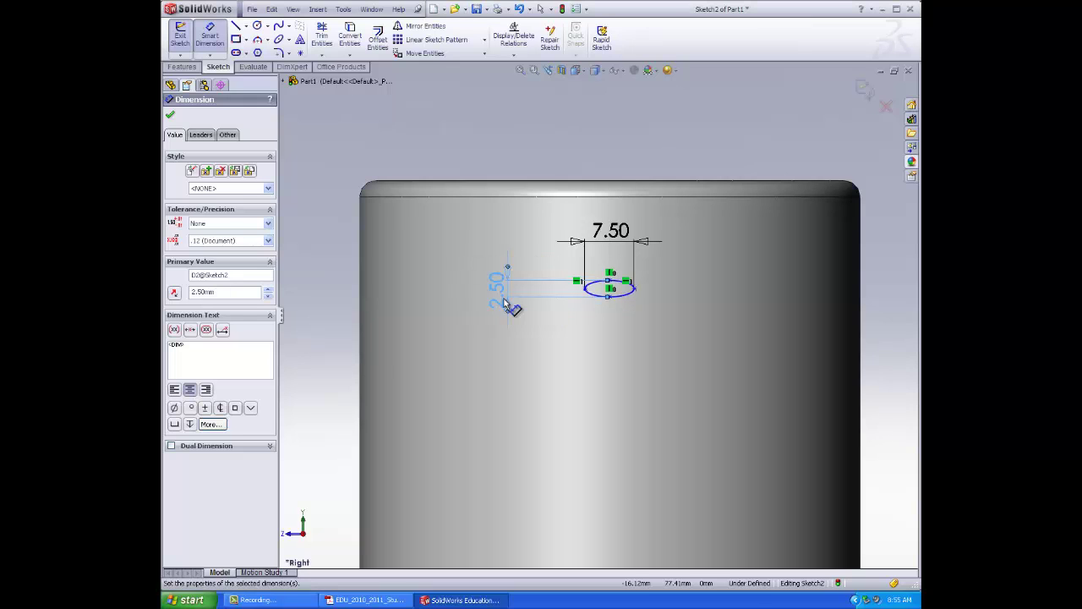
left_click(170, 117)
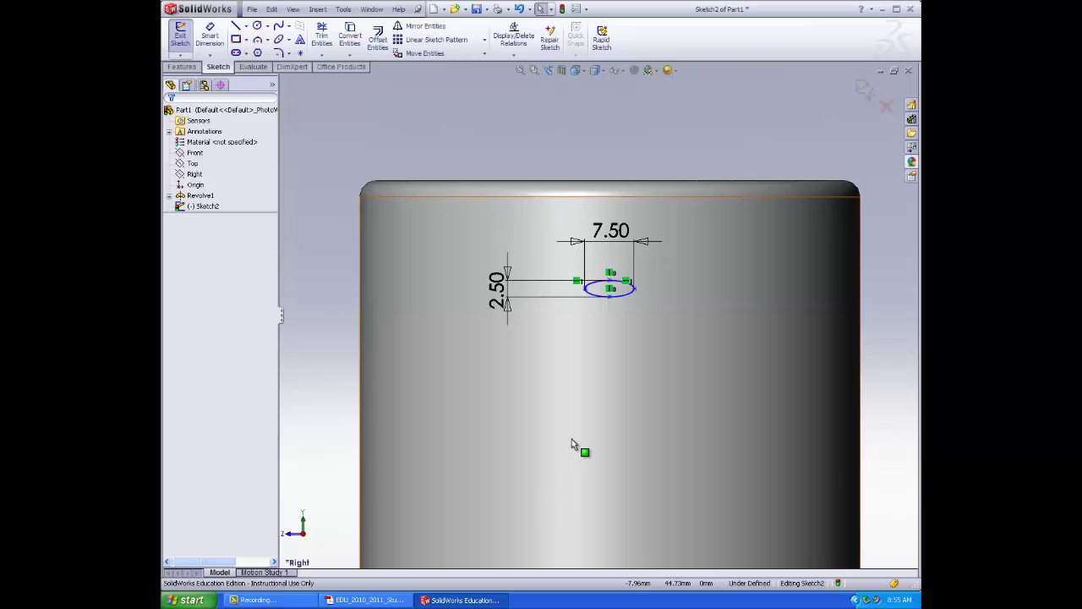
scroll(589, 397, "up", 3)
scroll(554, 286, "up", 2)
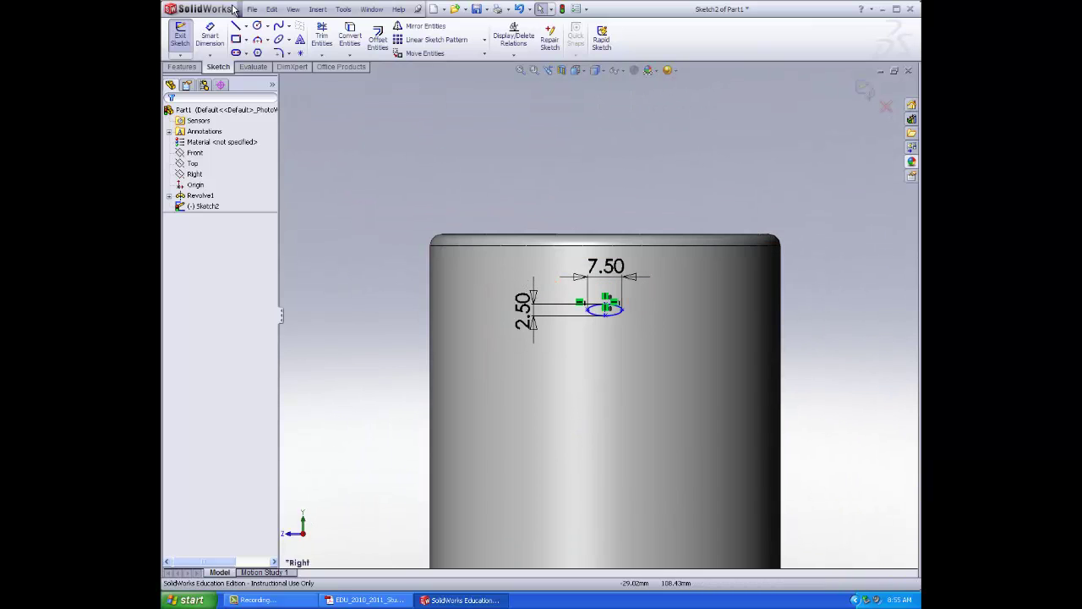
- Try dimensioning the ellipse to the mug's top edge, dismissing the error message
left_click(210, 35)
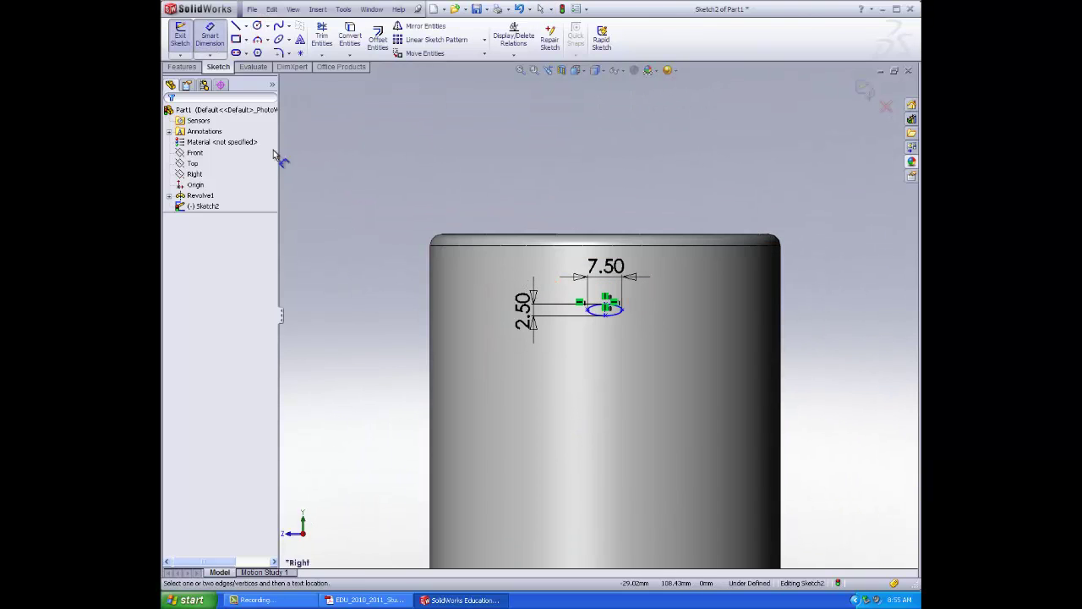
left_click(616, 311)
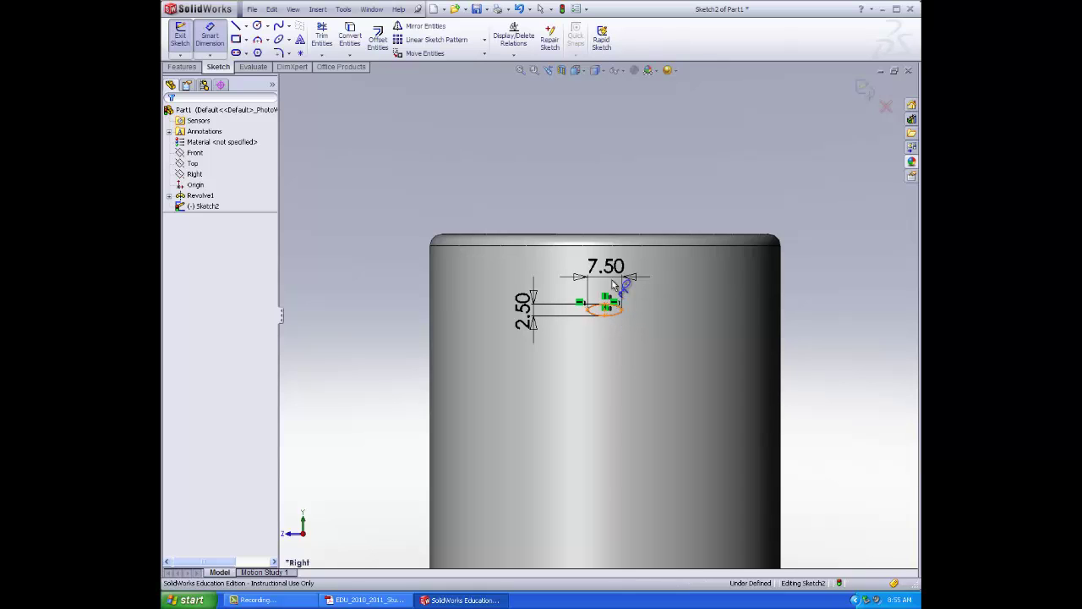
left_click(612, 250)
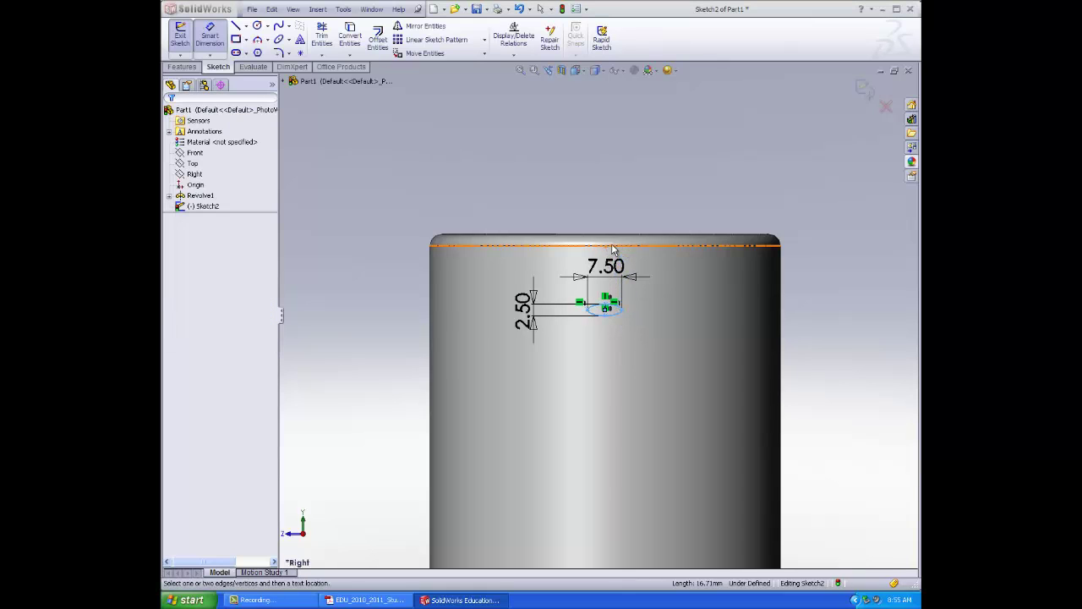
left_click(542, 319)
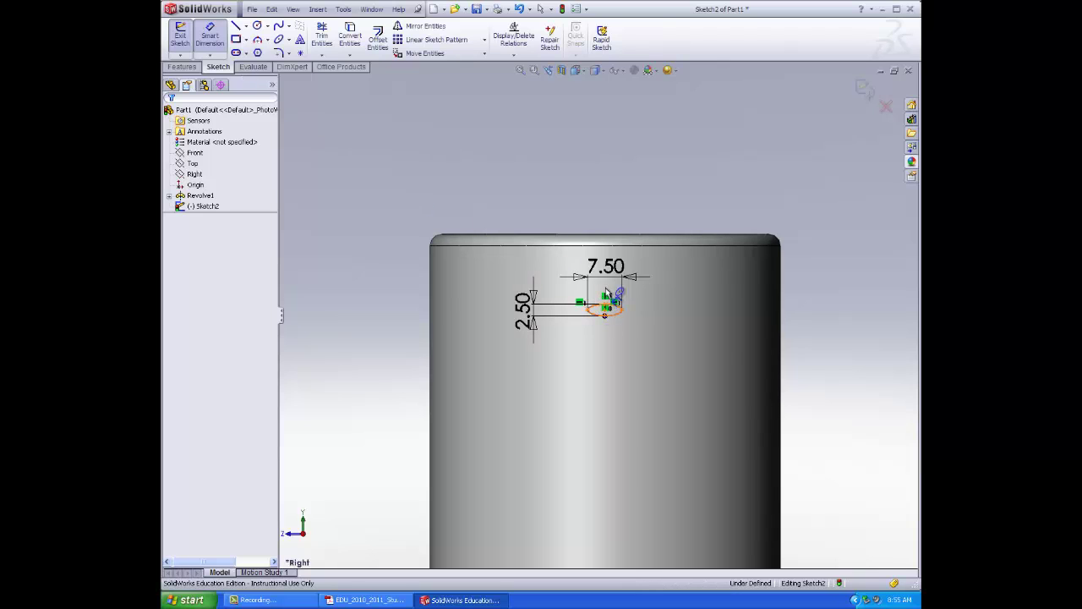
left_click(608, 314)
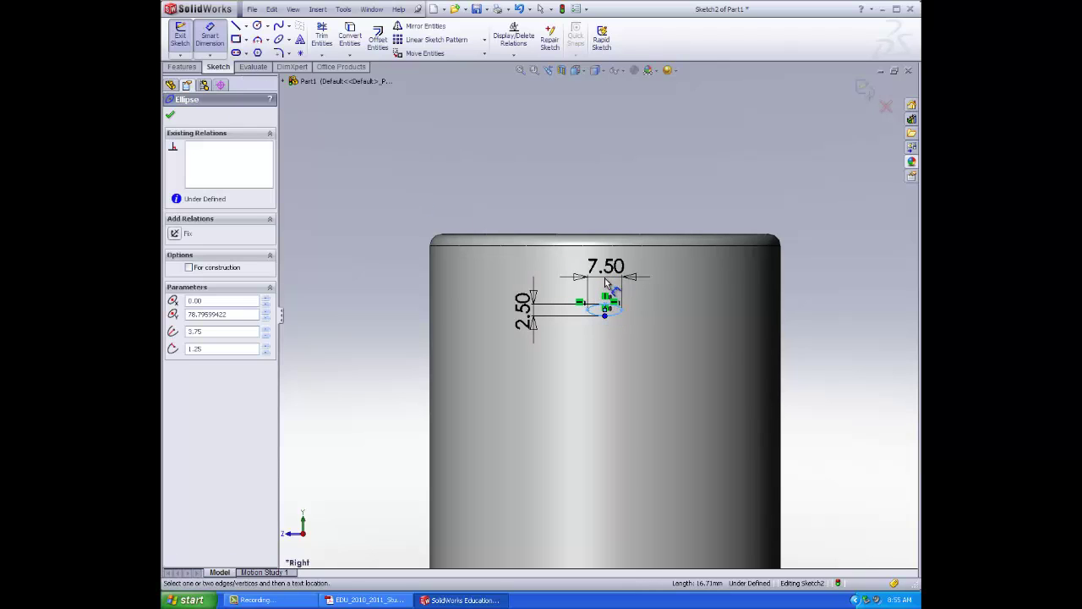
- Dimension the ellipse 12 mm below the mug's top edge
left_click(608, 287)
left_click(540, 318)
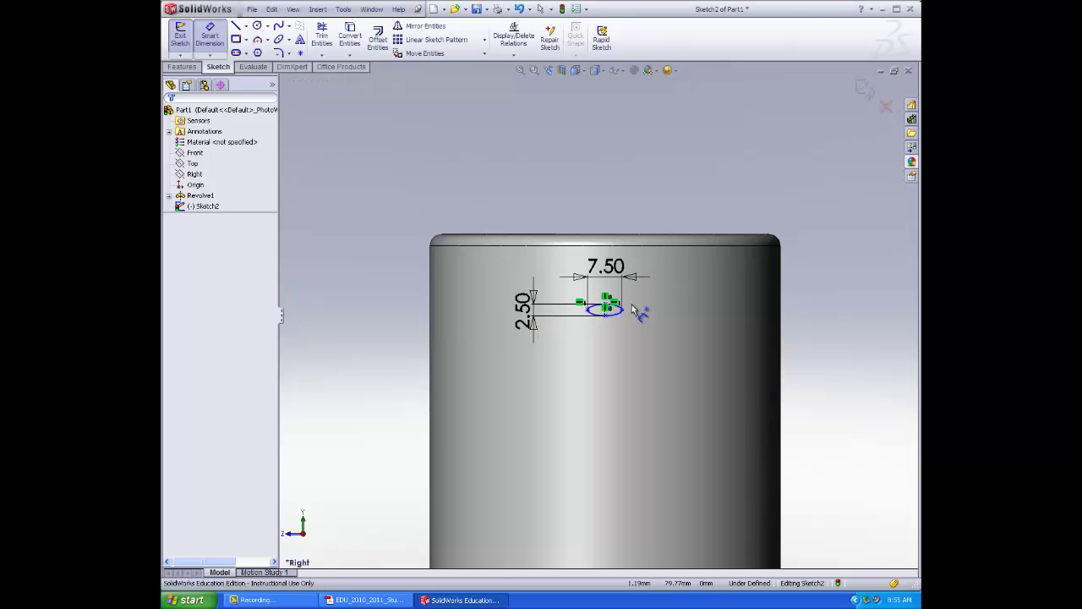
scroll(628, 313, "down", 3)
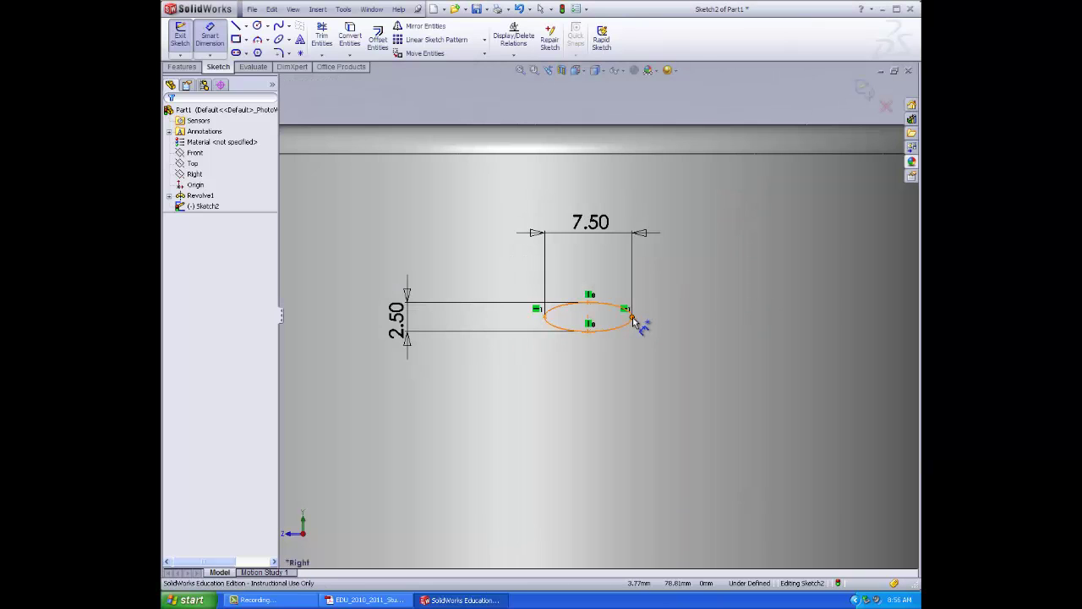
left_click(632, 318)
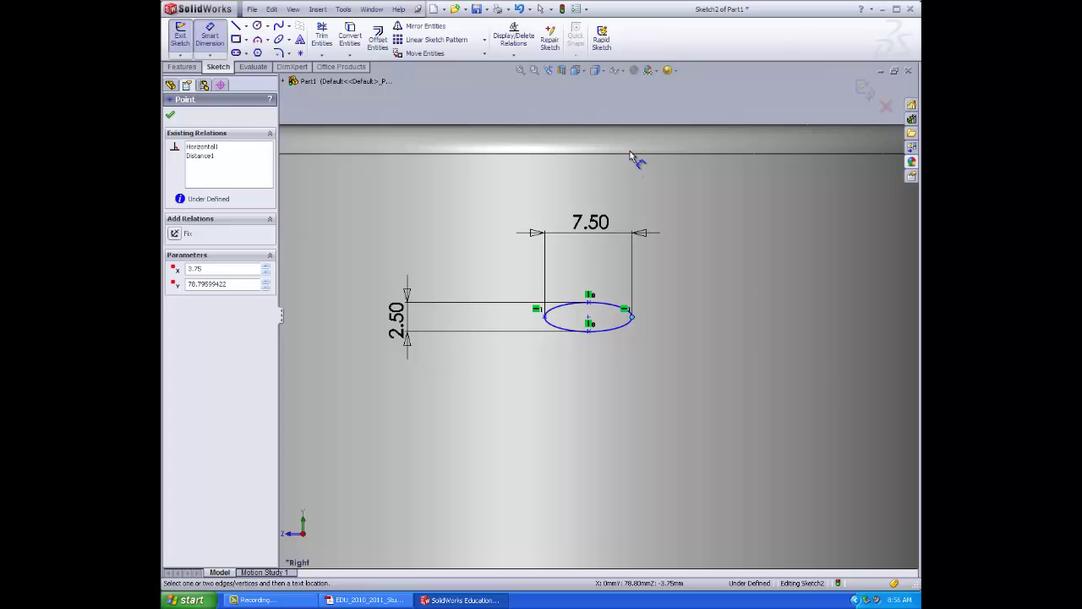
left_click(630, 155)
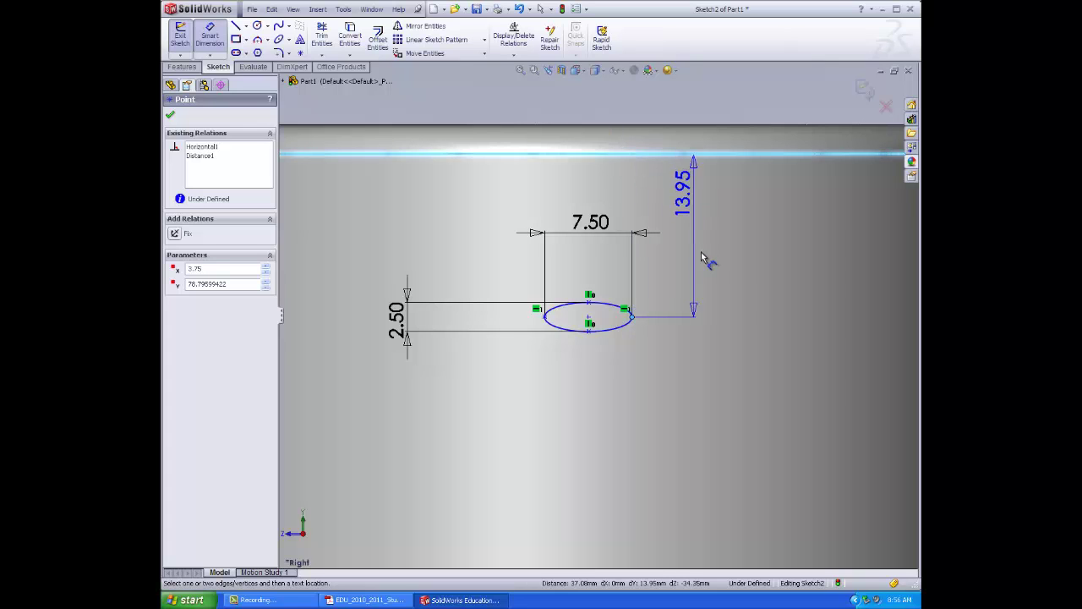
scroll(710, 262, "up", 2)
scroll(724, 278, "up", 1)
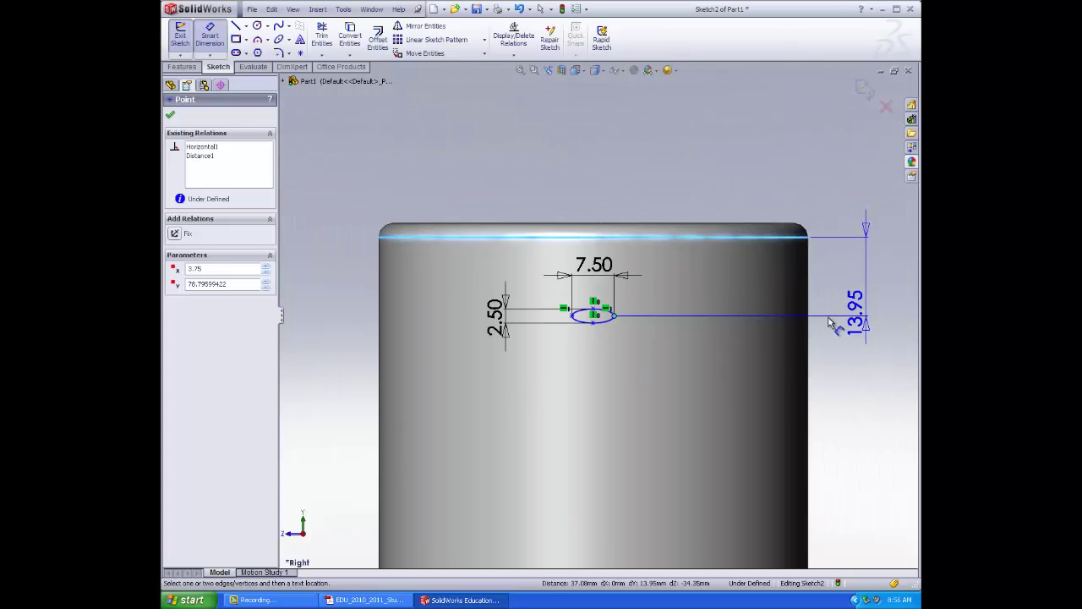
left_click(869, 290)
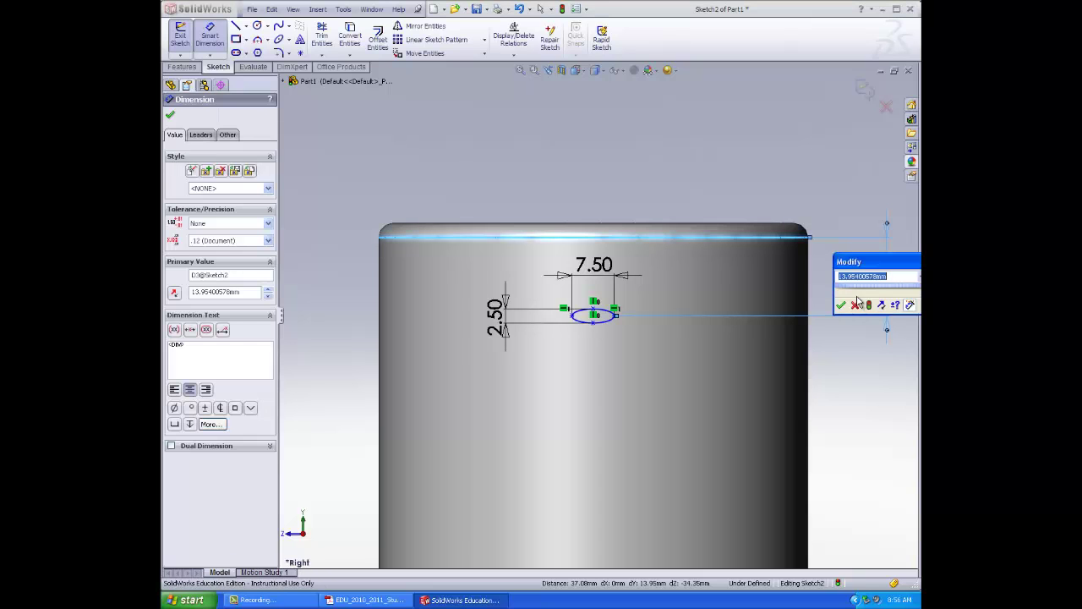
key("Return")
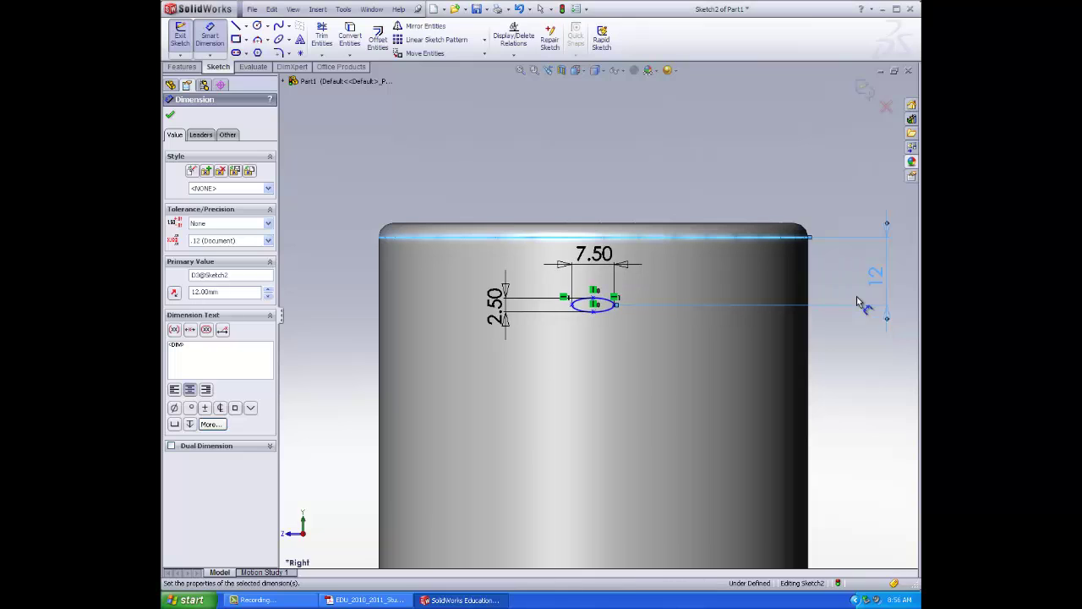
- Dimension the ellipse 35 mm from the mug's left edge, fully defining Sketch2
left_click(594, 312)
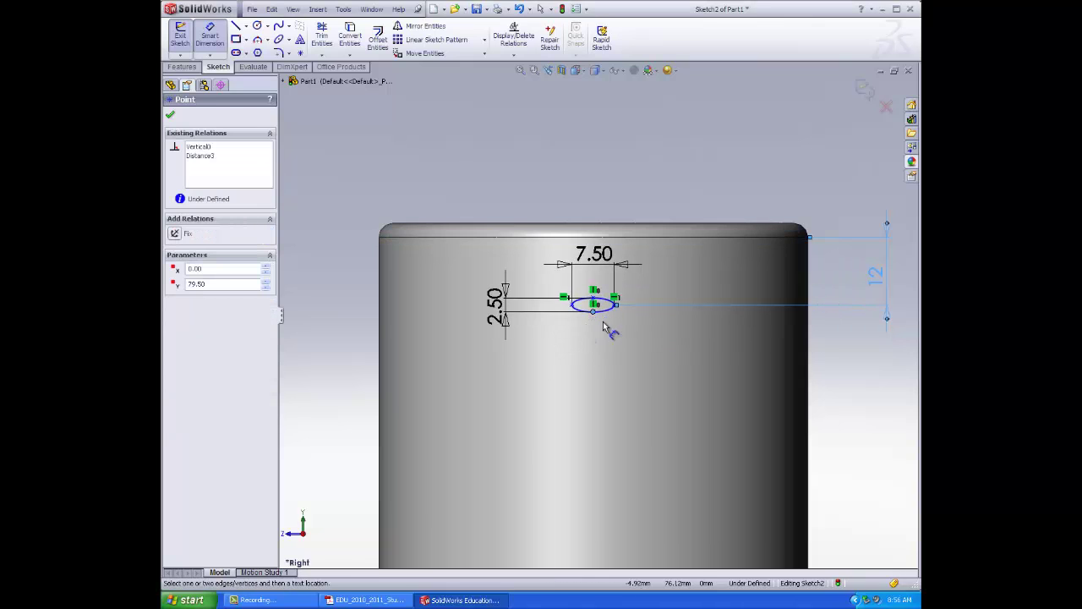
left_click(378, 319)
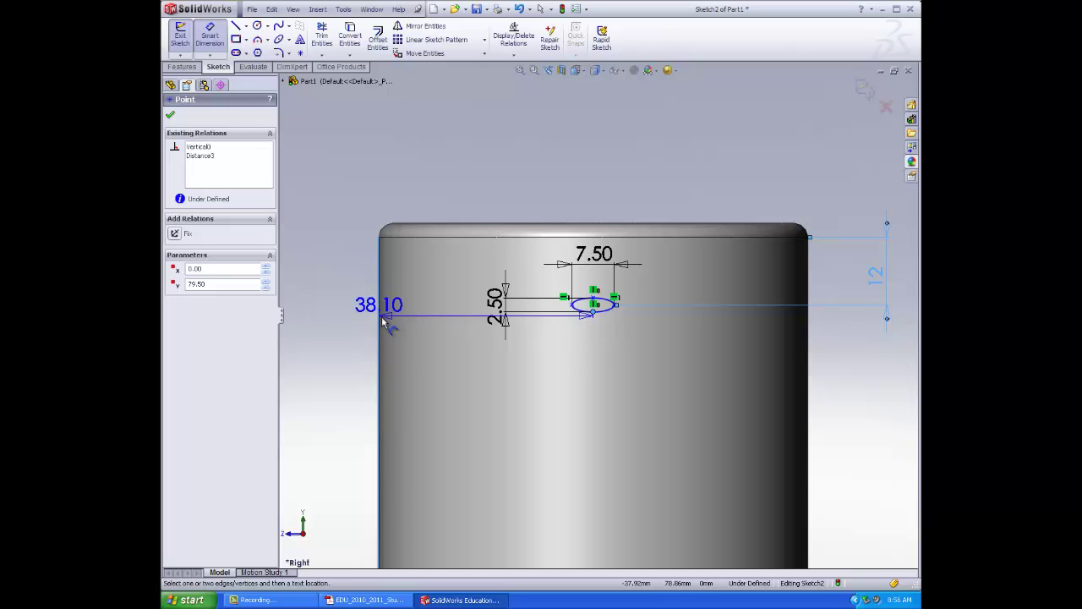
scroll(498, 423, "up", 4)
scroll(532, 420, "up", 3)
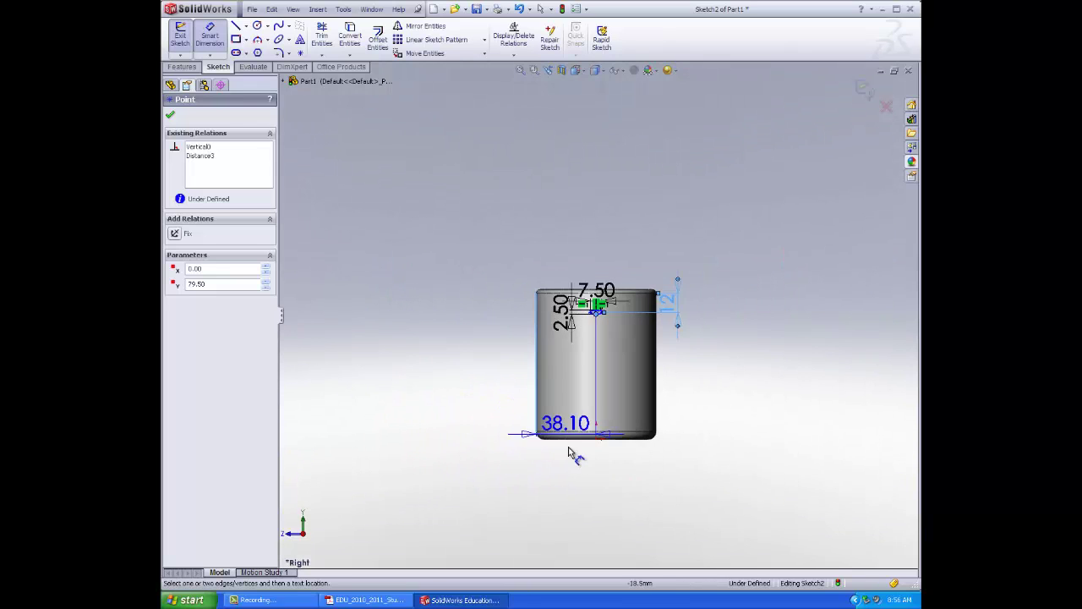
left_click(567, 481)
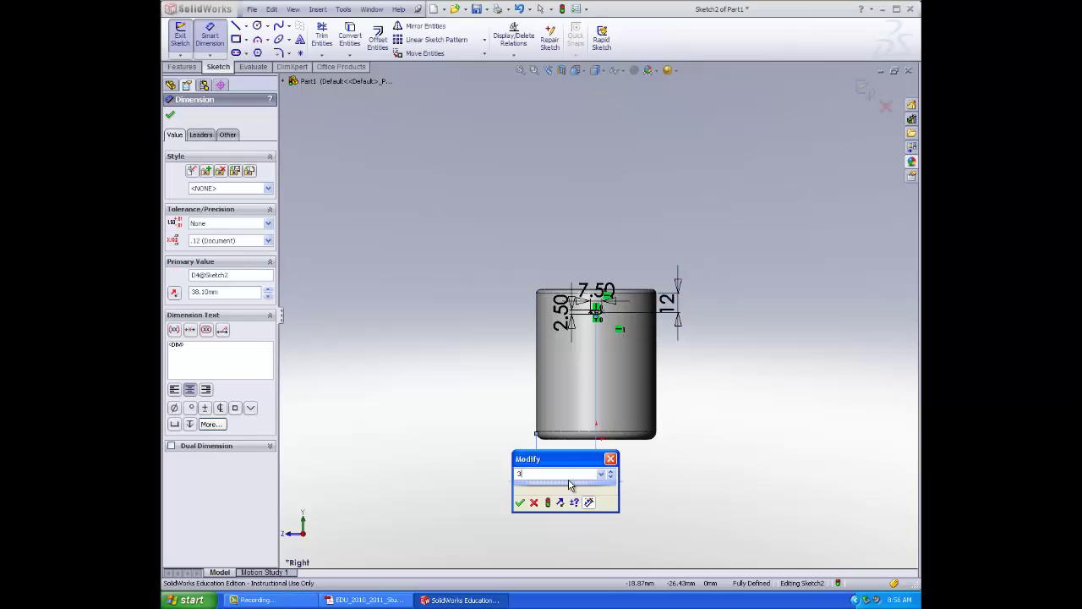
key("Return")
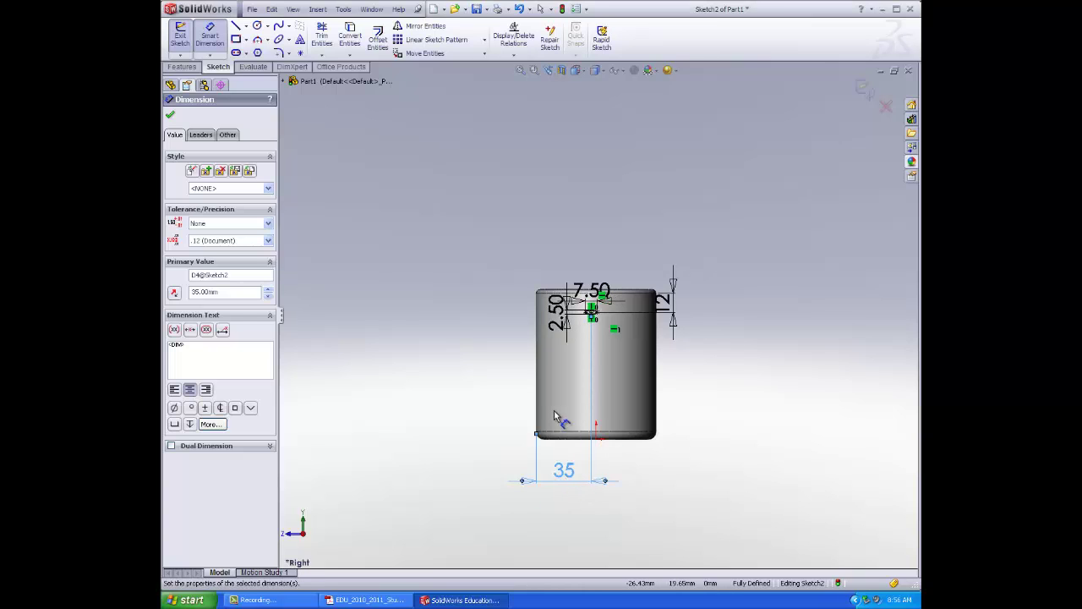
left_click(398, 344)
mouse_move(448, 12)
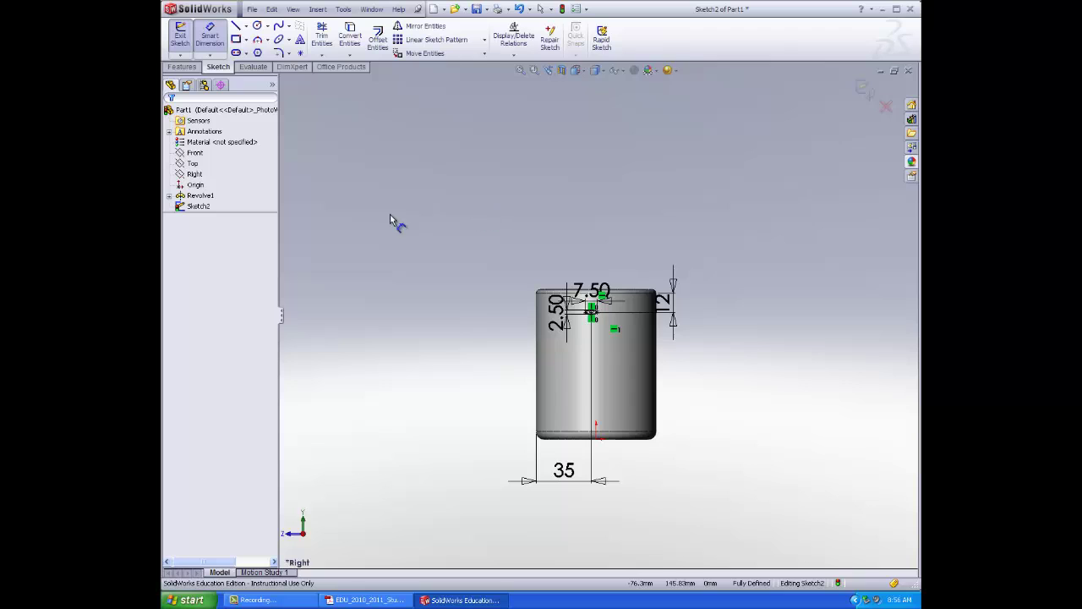
key("Escape")
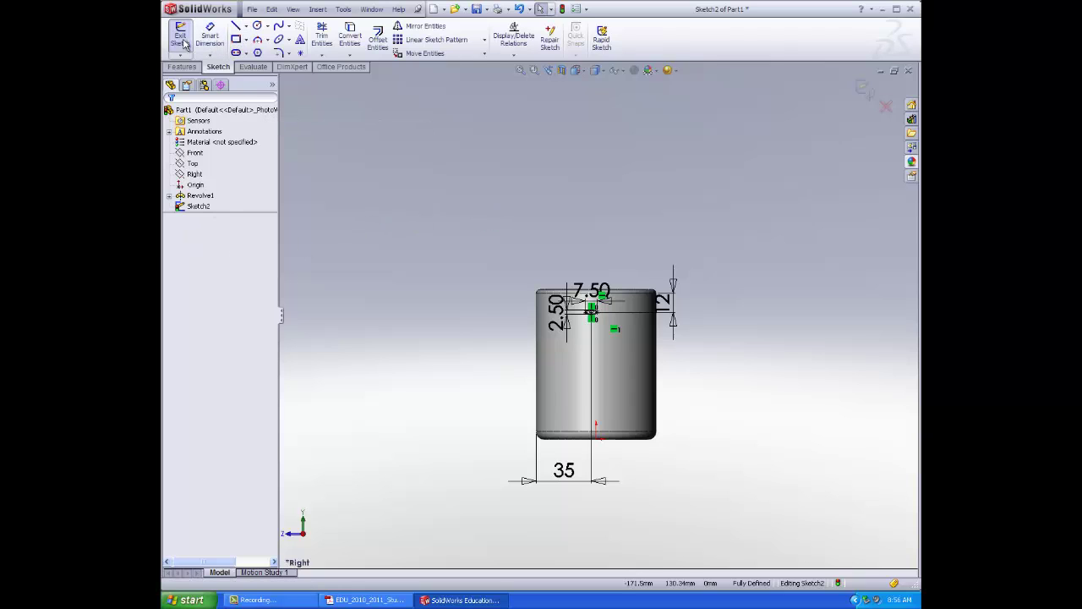
- Close Sketch2, switch to the Front view, and start Sketch3 on the Front plane
left_click(187, 42)
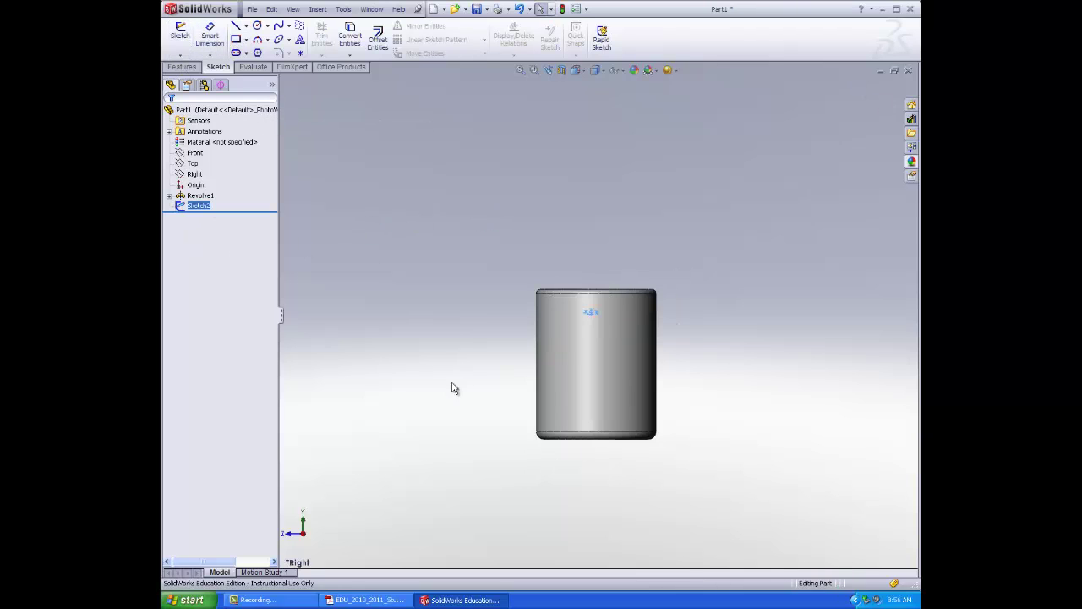
scroll(617, 309, "down", 5)
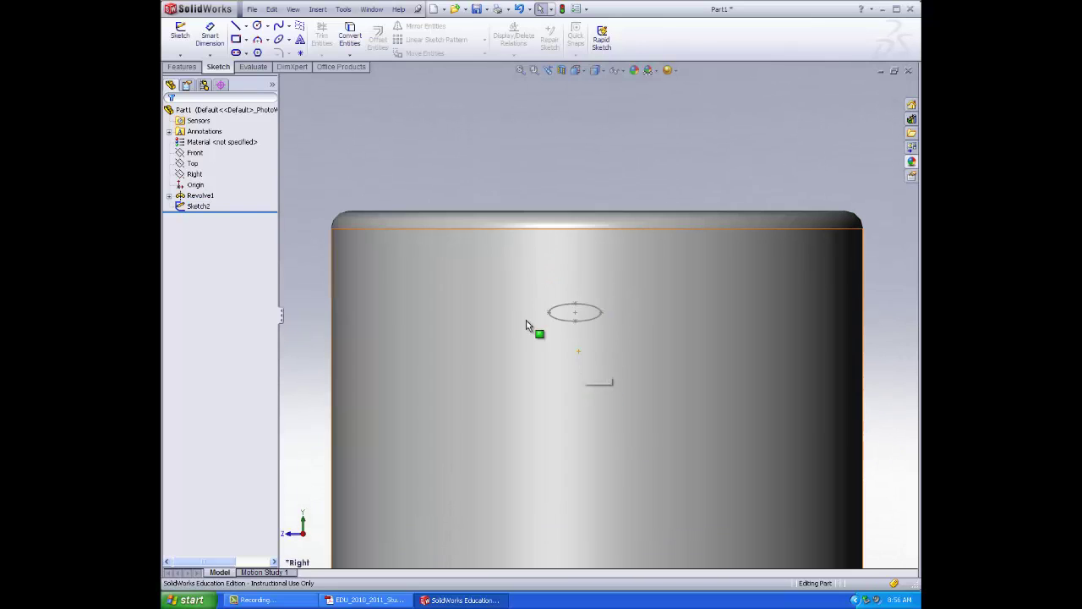
scroll(530, 322, "up", 2)
left_click(195, 153)
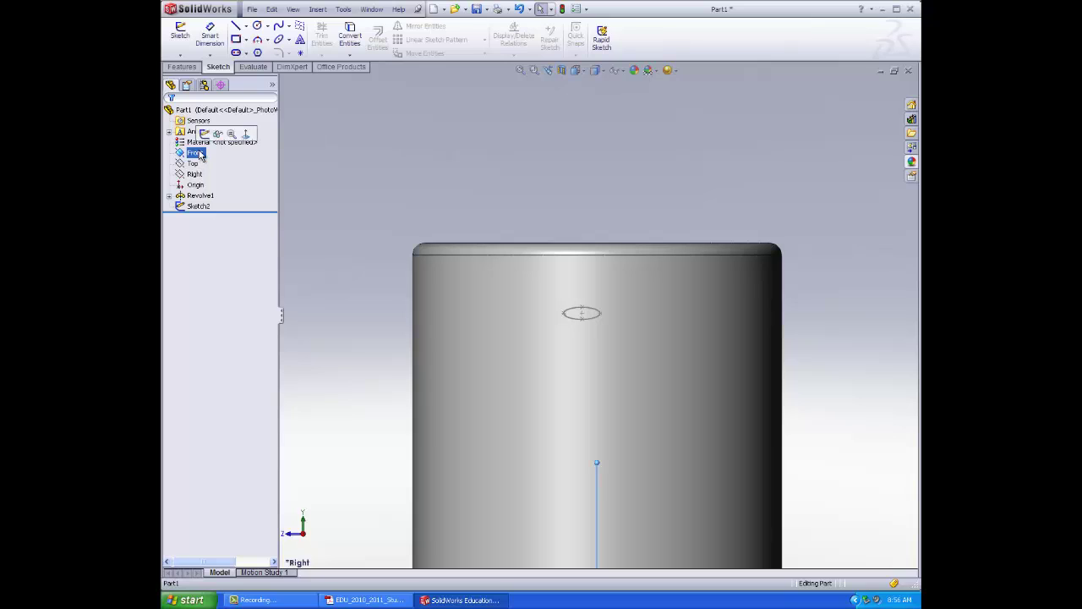
left_click(576, 70)
left_click(637, 116)
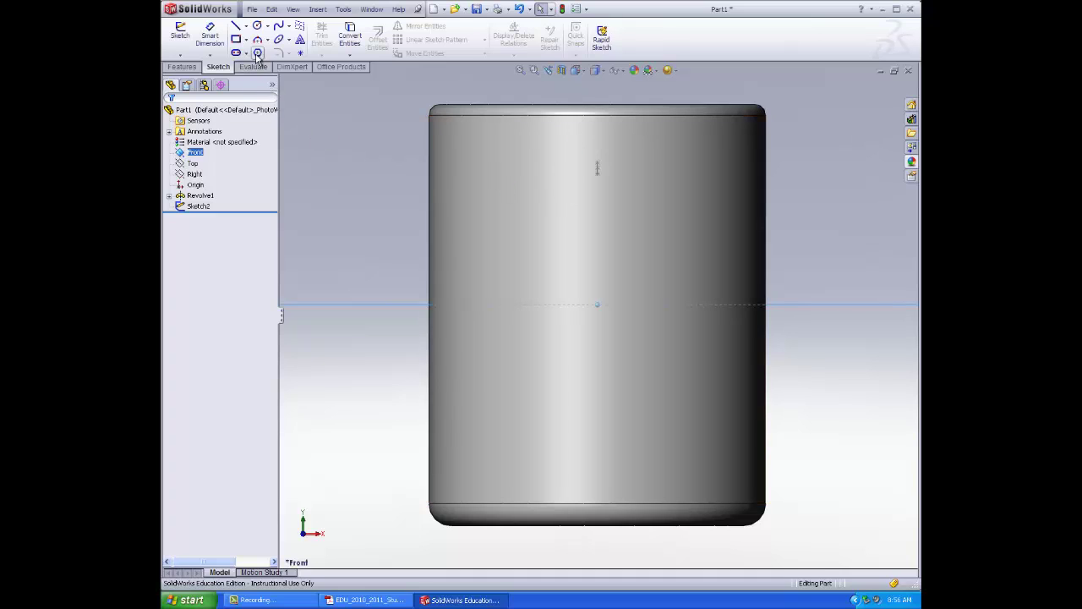
left_click(180, 32)
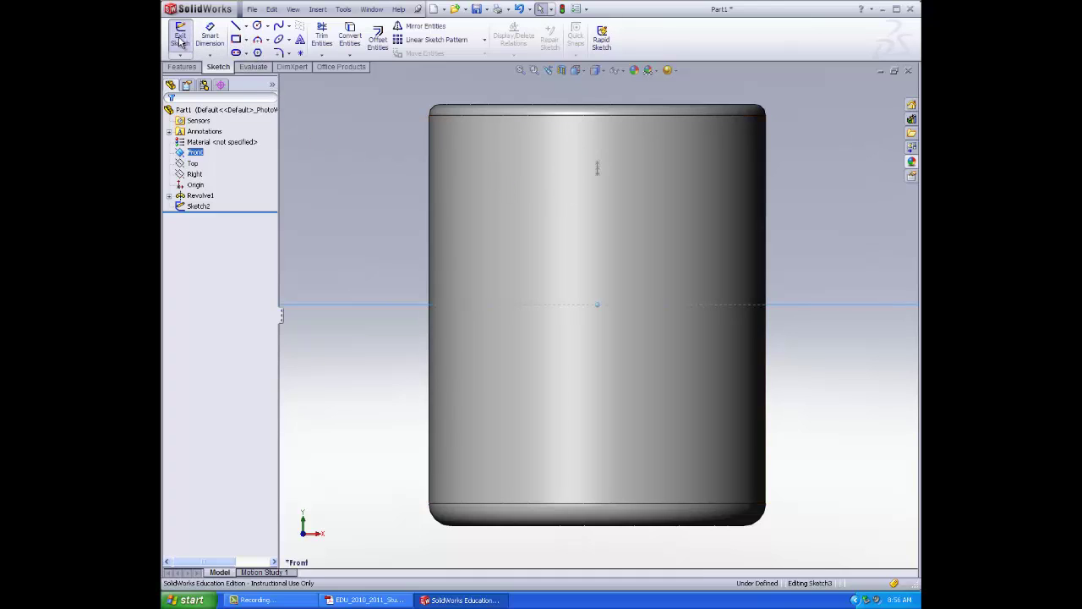
- Try starting a line and an arc on the mug body, cancelling both
left_click(235, 27)
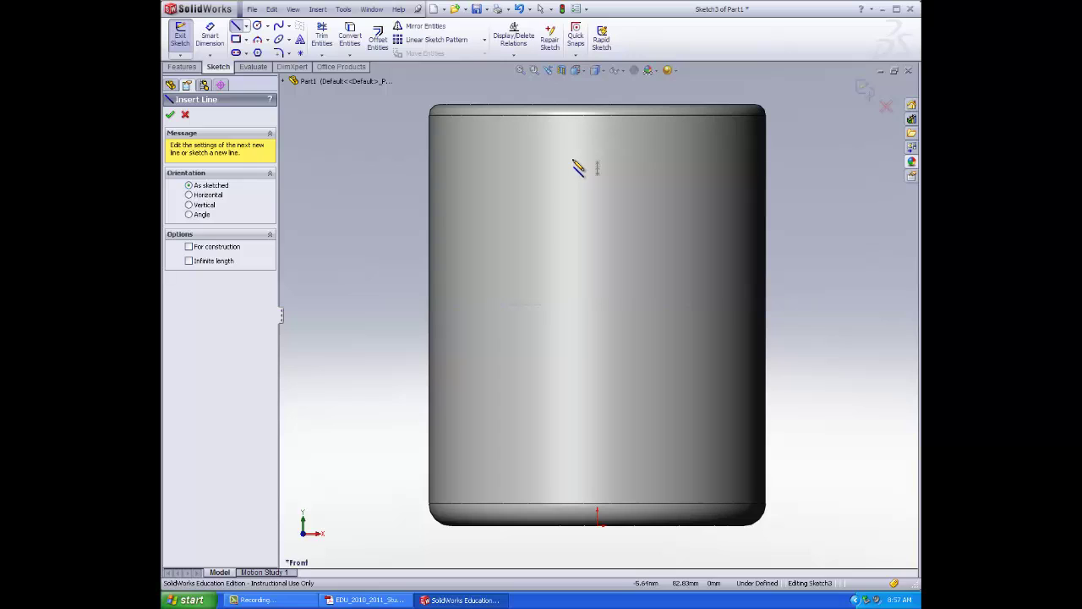
left_click(572, 159)
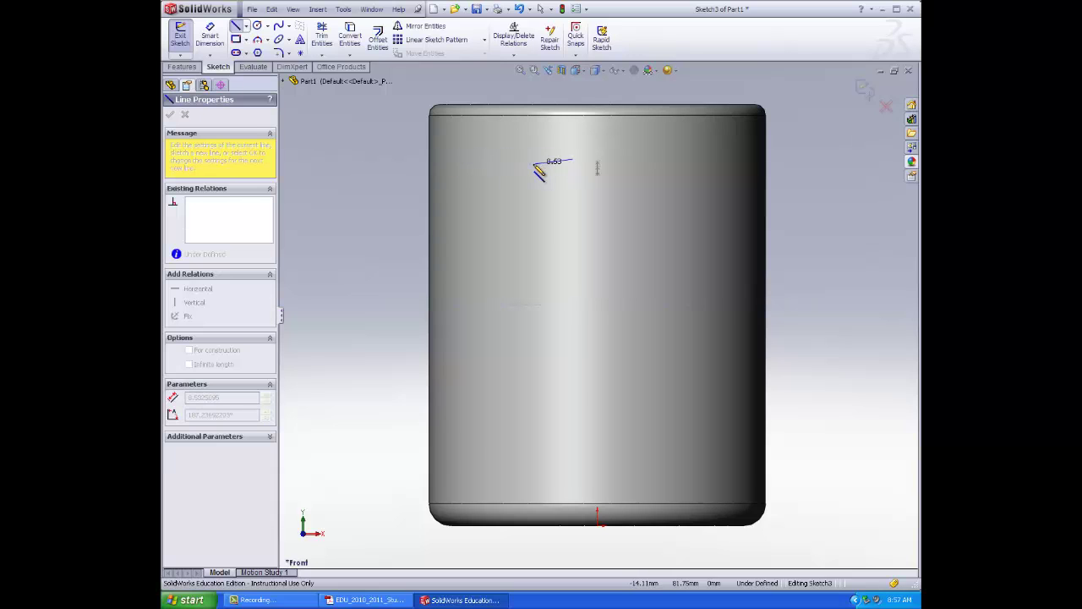
key("Escape")
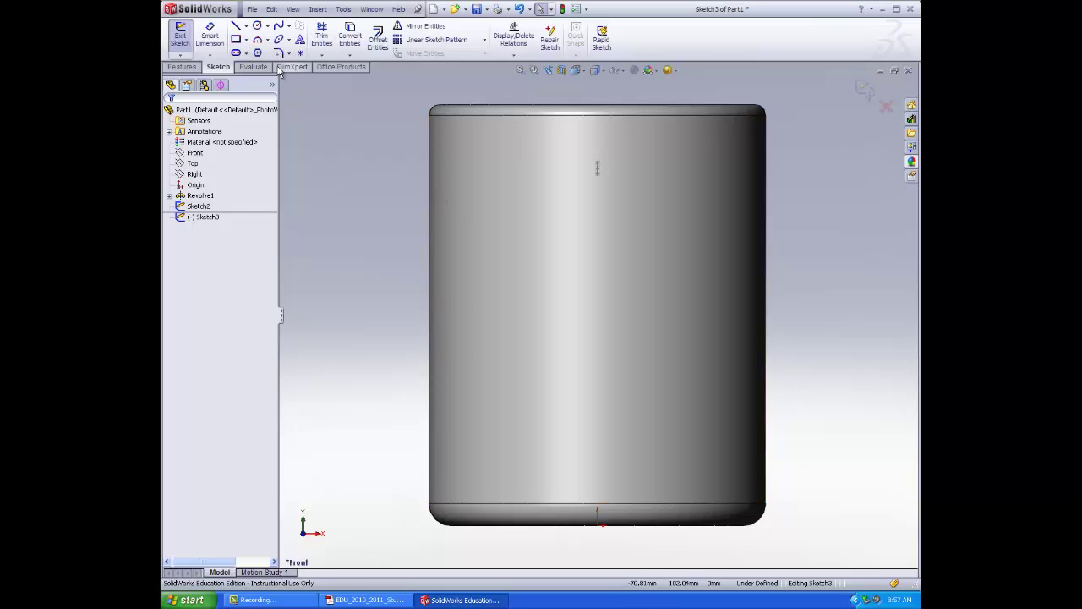
left_click(257, 39)
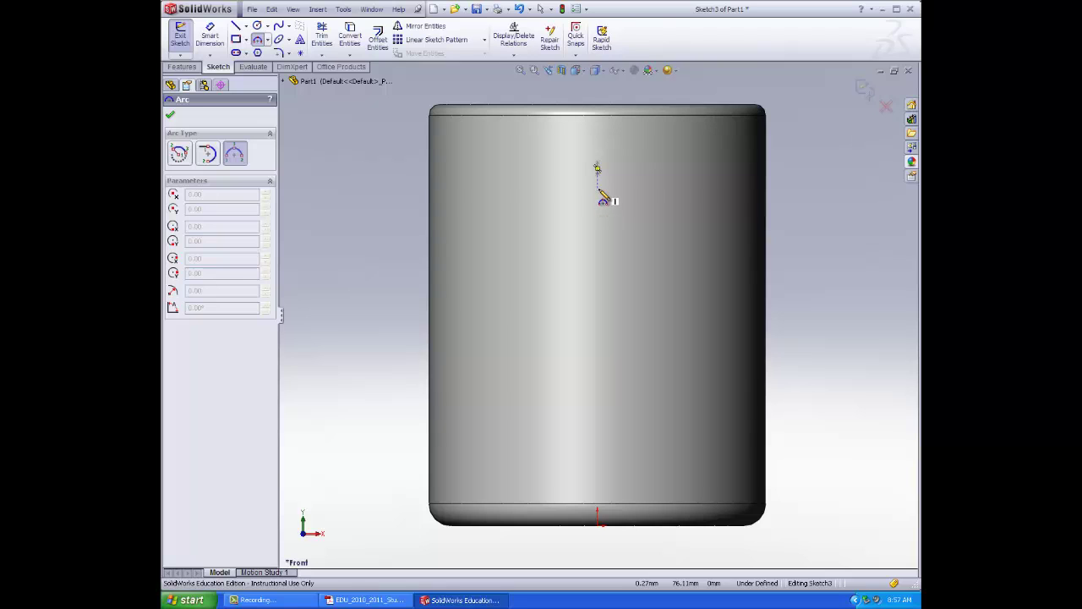
left_click(598, 188)
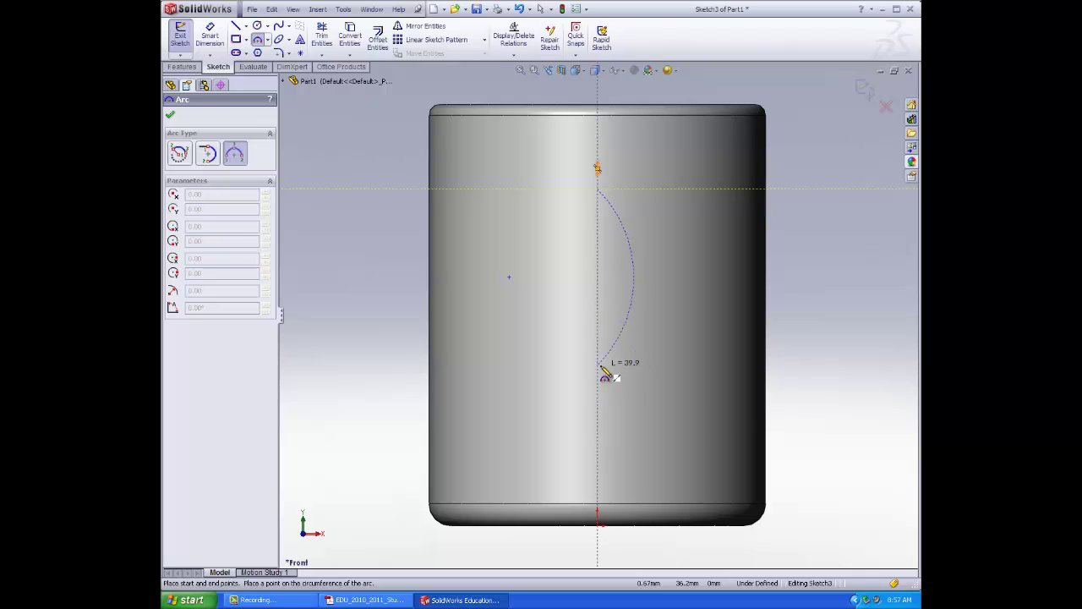
key("Escape")
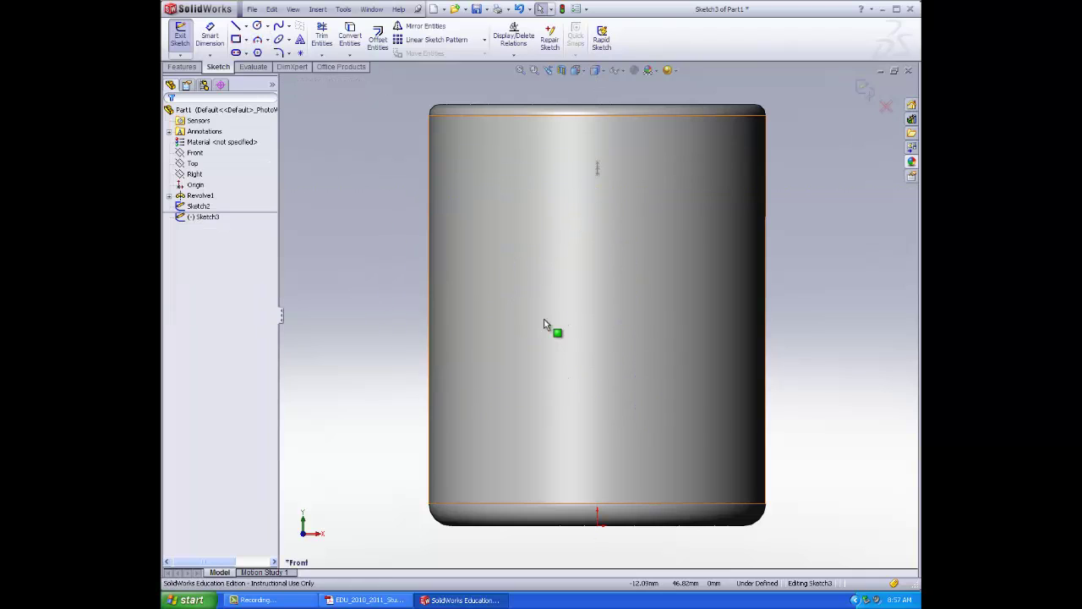
- Draw a three-point 90° arc of about 28.79 mm radius on the mug's left side
left_click(277, 53)
left_click(498, 251)
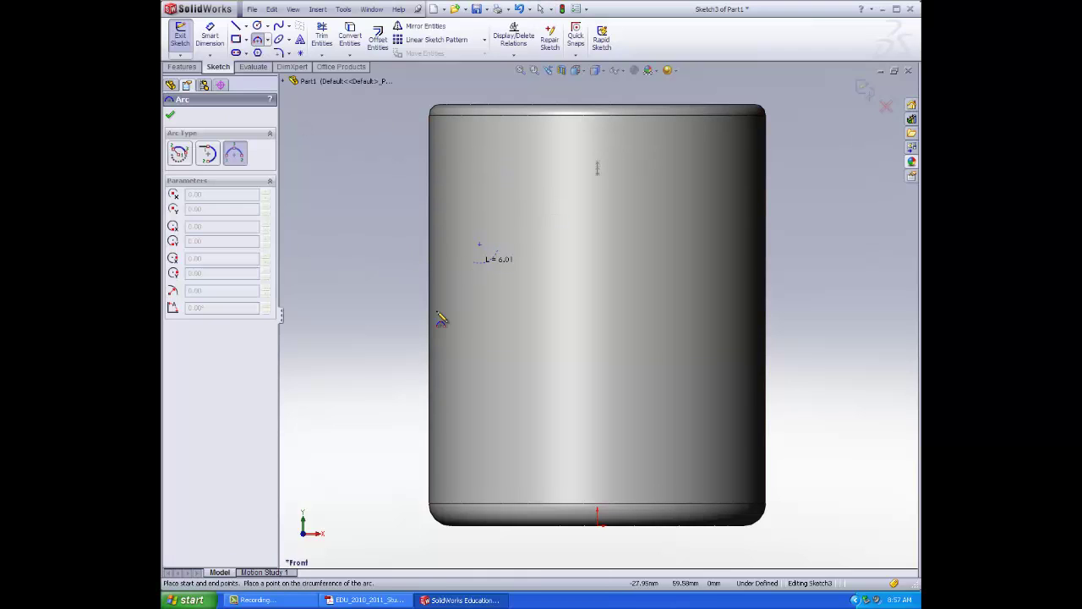
left_click(500, 429)
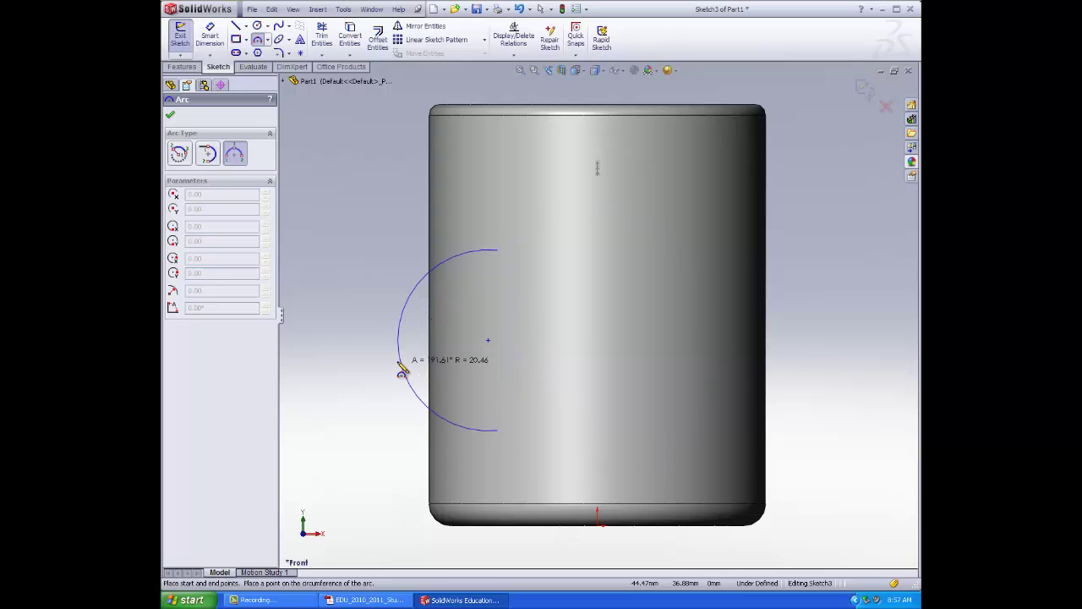
left_click(474, 374)
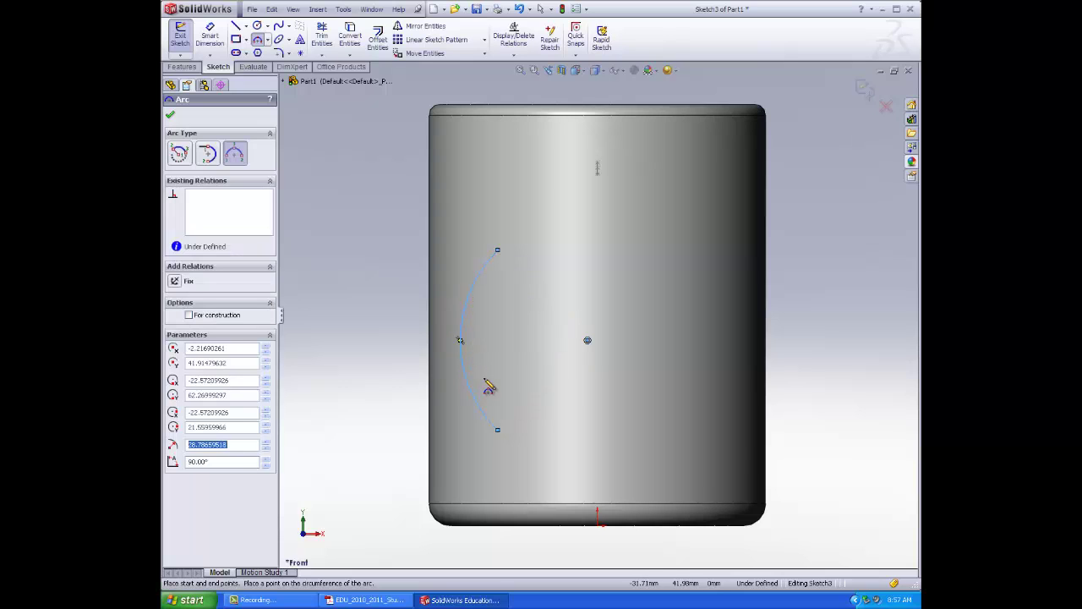
key("Escape")
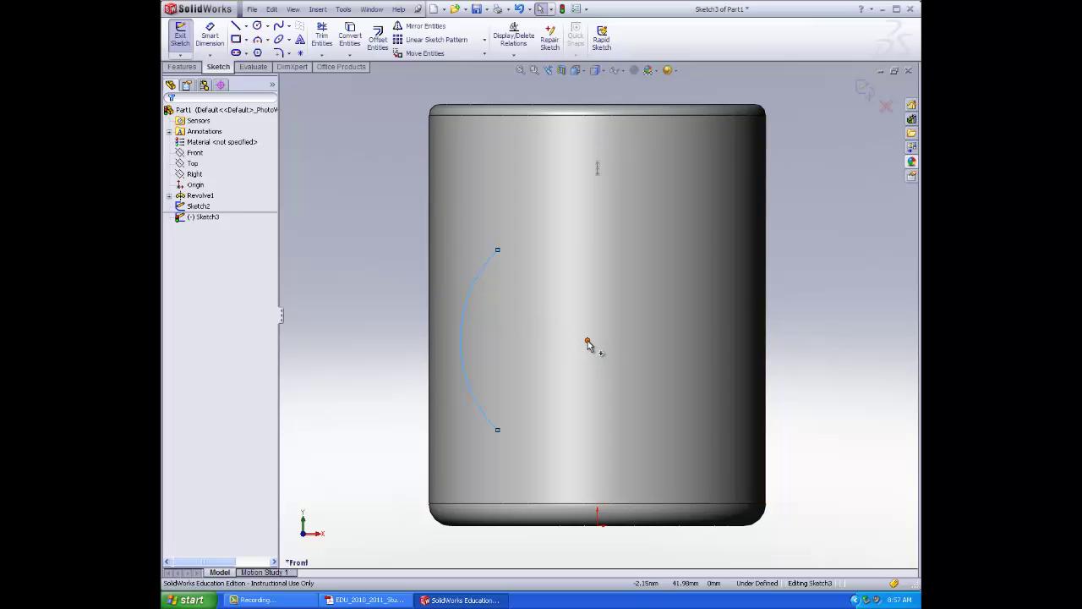
- Drag the arc's centre and endpoints so both ends meet the mug's left edge, bulging outward
left_click_drag(588, 341, 598, 267)
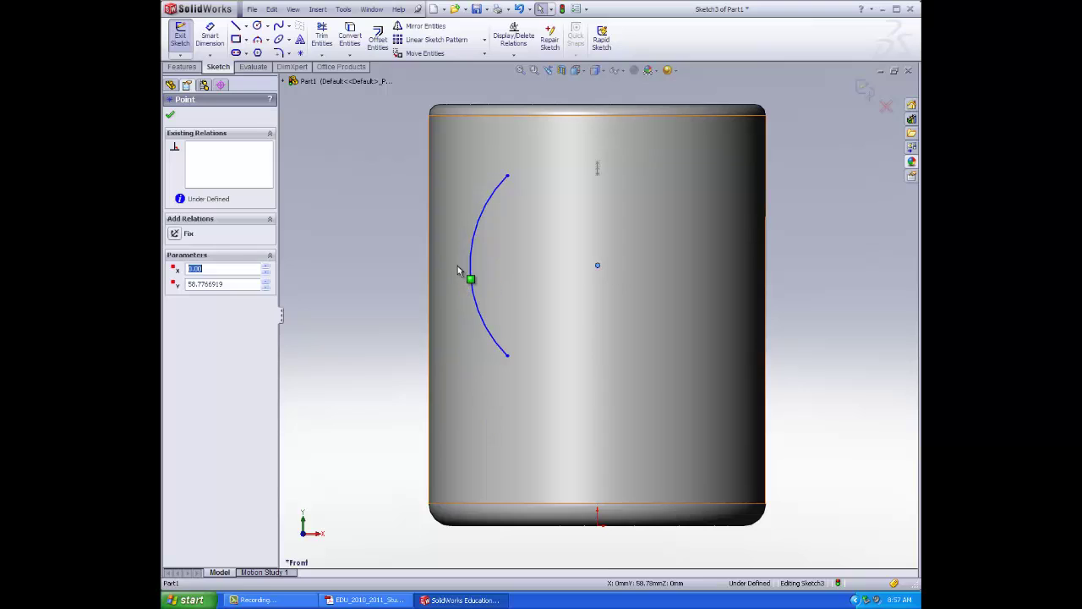
left_click(507, 176)
left_click_drag(506, 176, 429, 165)
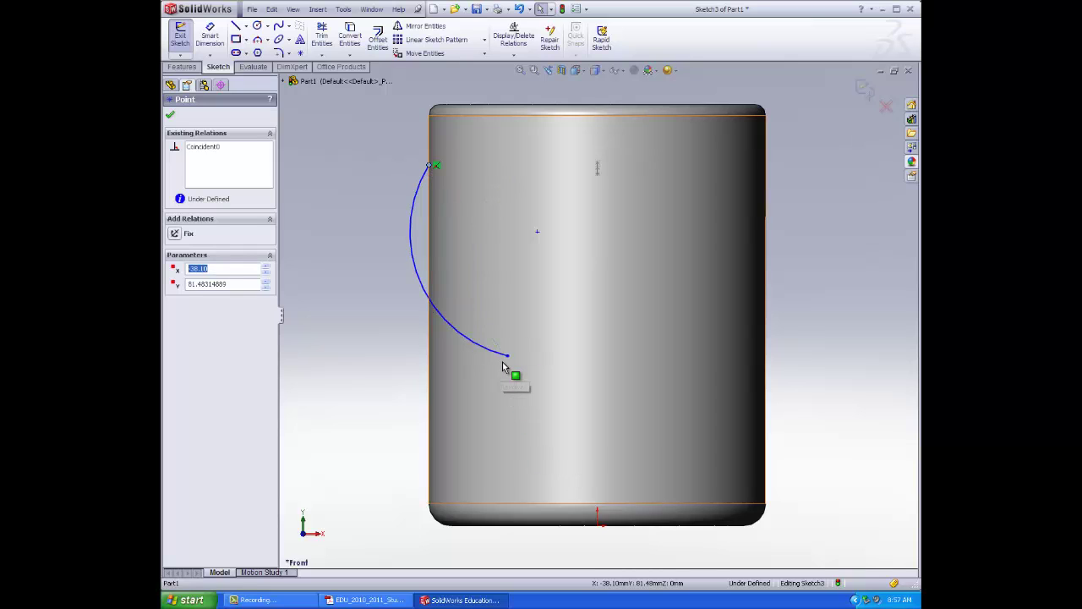
left_click_drag(507, 357, 466, 406)
left_click(435, 166)
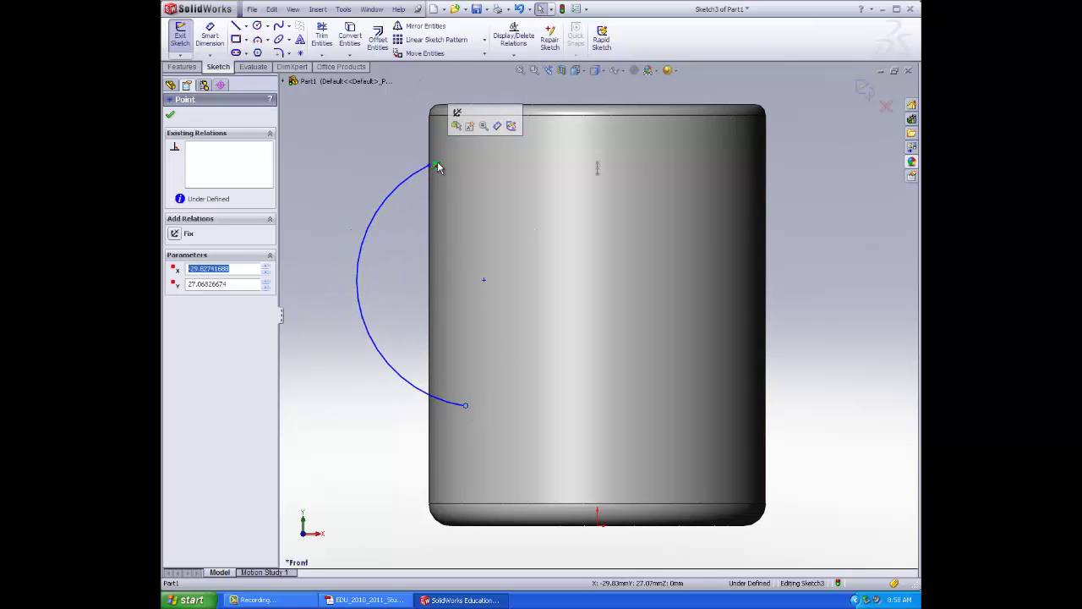
left_click_drag(436, 168, 476, 158)
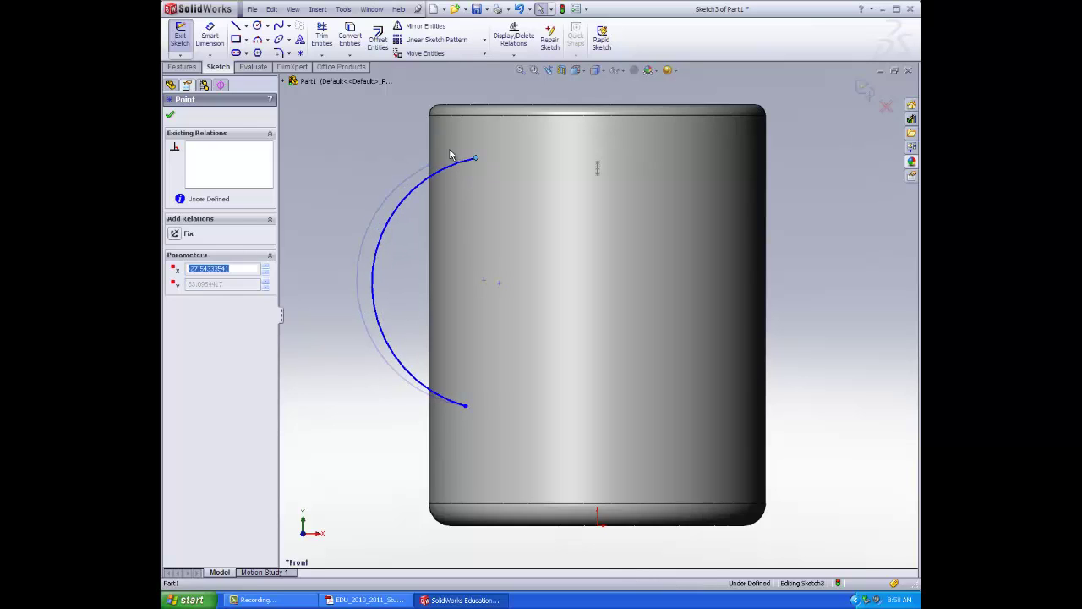
key("Escape")
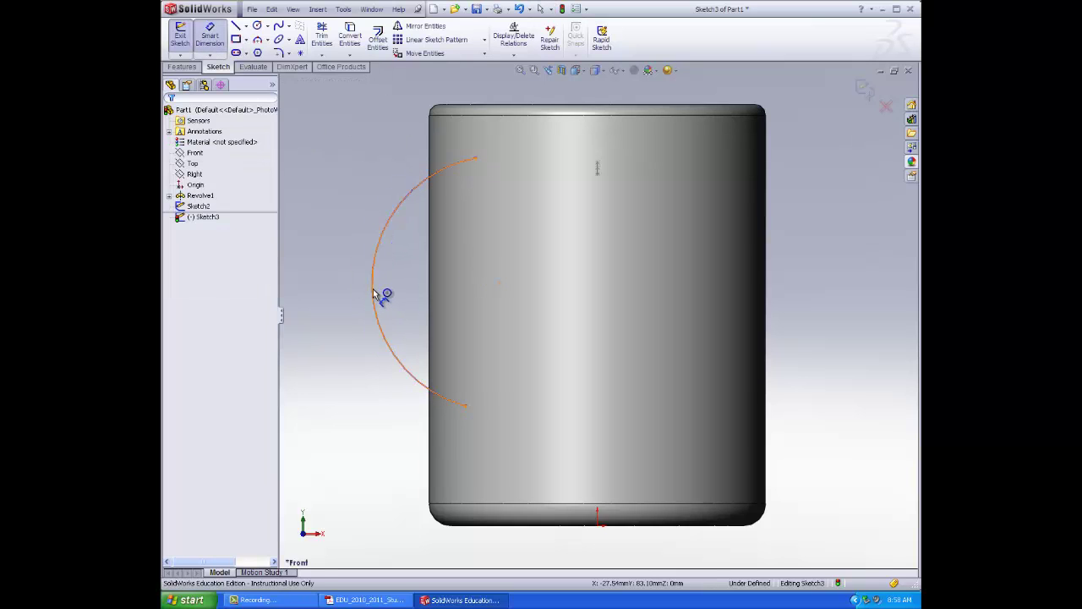
- Dimension the handle arc's radius to 35 mm
left_click(378, 292)
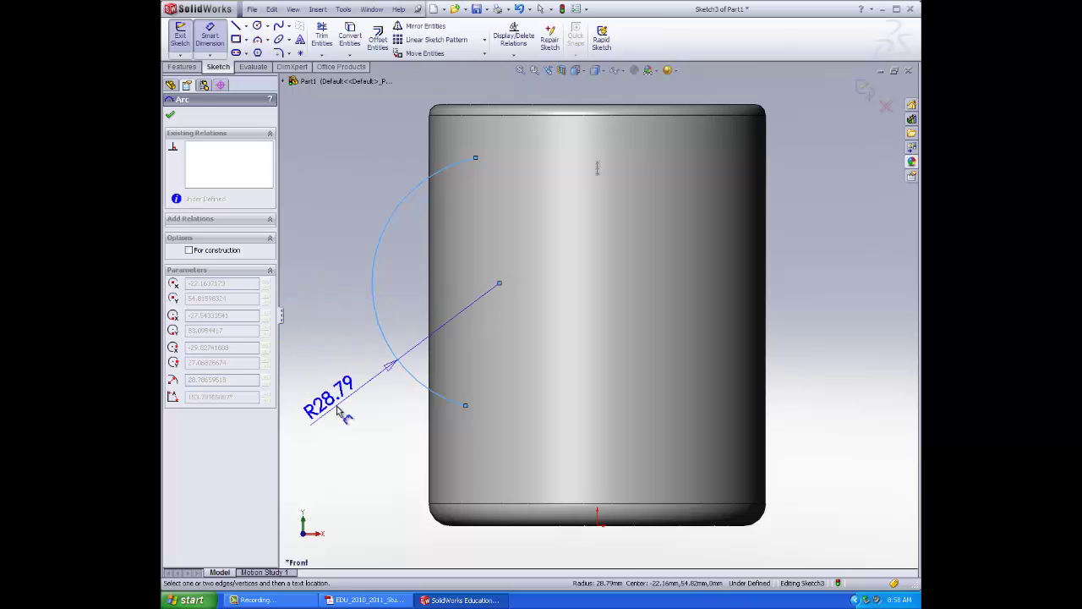
left_click(334, 414)
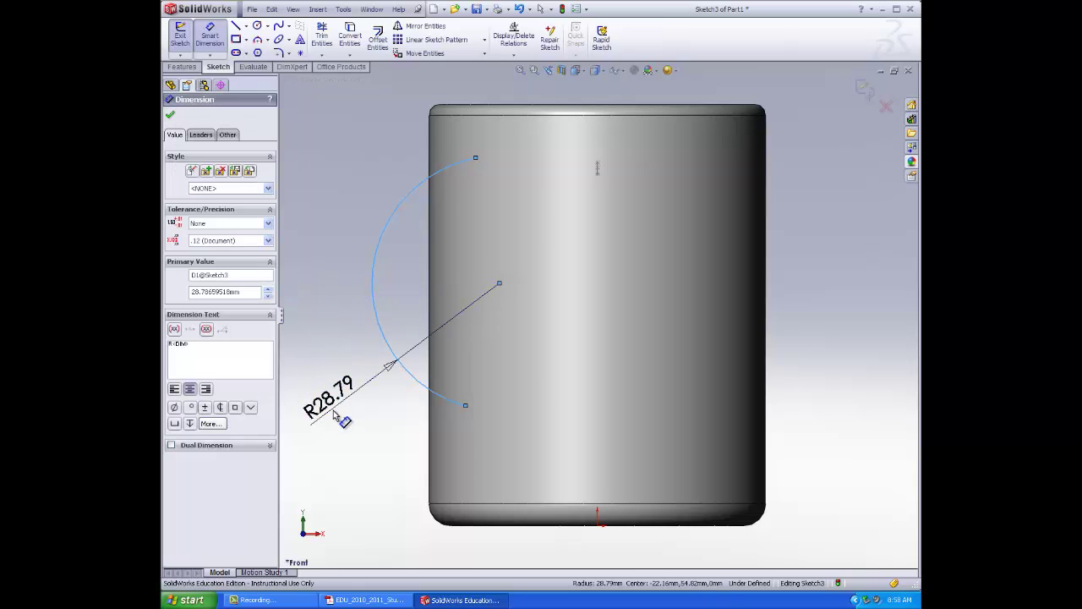
type("35")
key("Return")
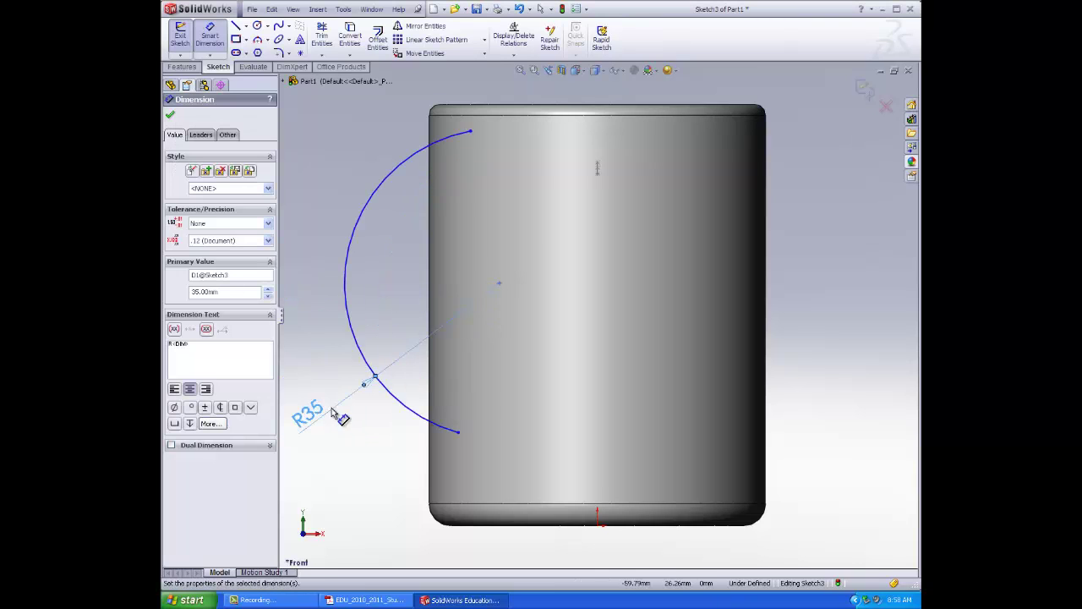
left_click(501, 283)
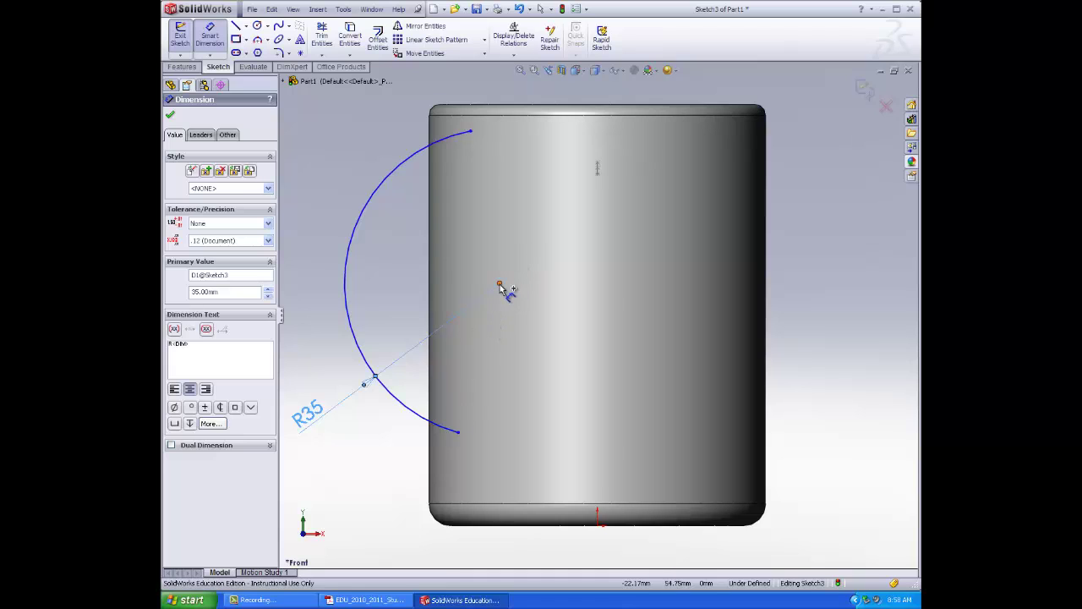
left_click(339, 211)
left_click(540, 317)
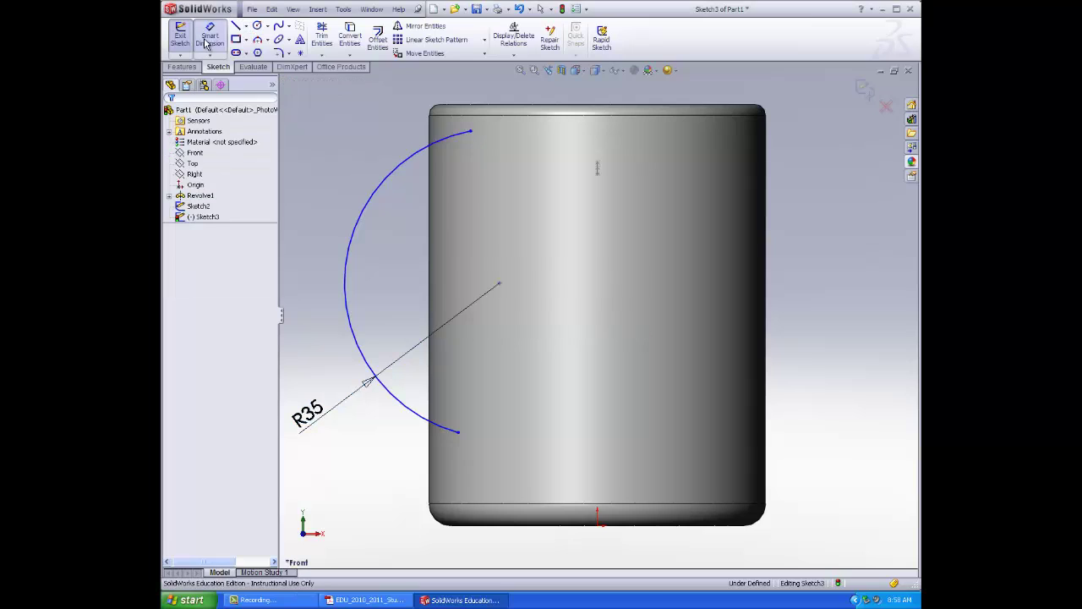
- Show temporary axes and make the arc's centre coincident with the mug's central axis
left_click(512, 57)
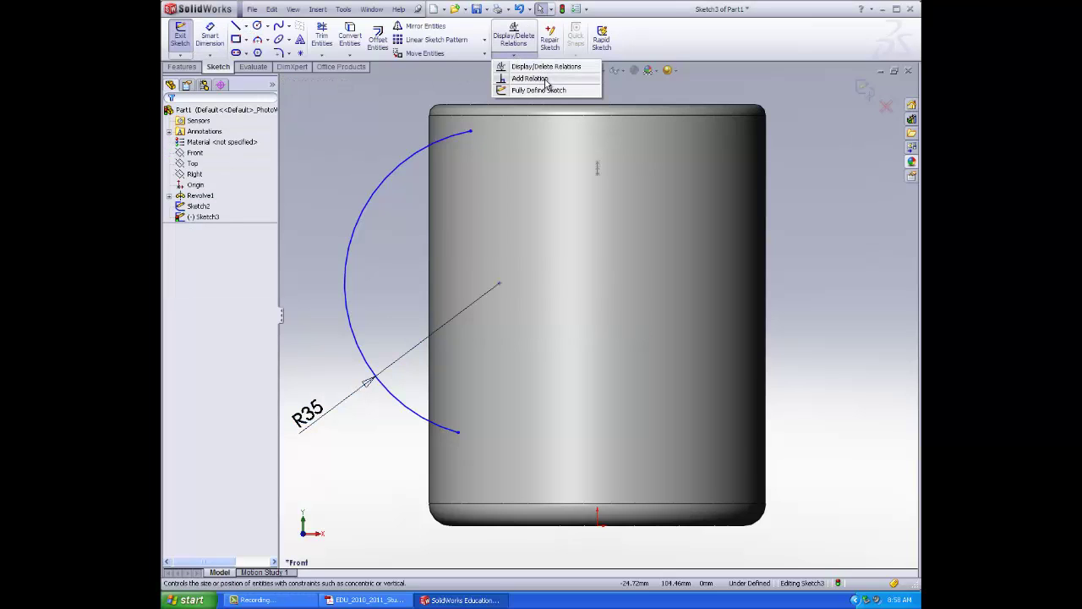
left_click(546, 78)
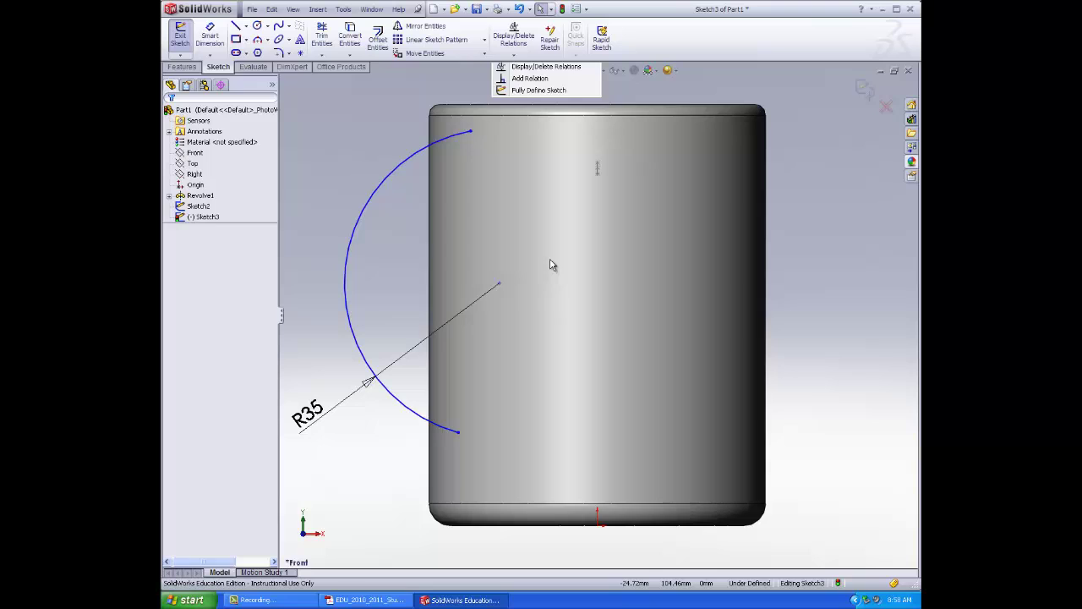
left_click(499, 284)
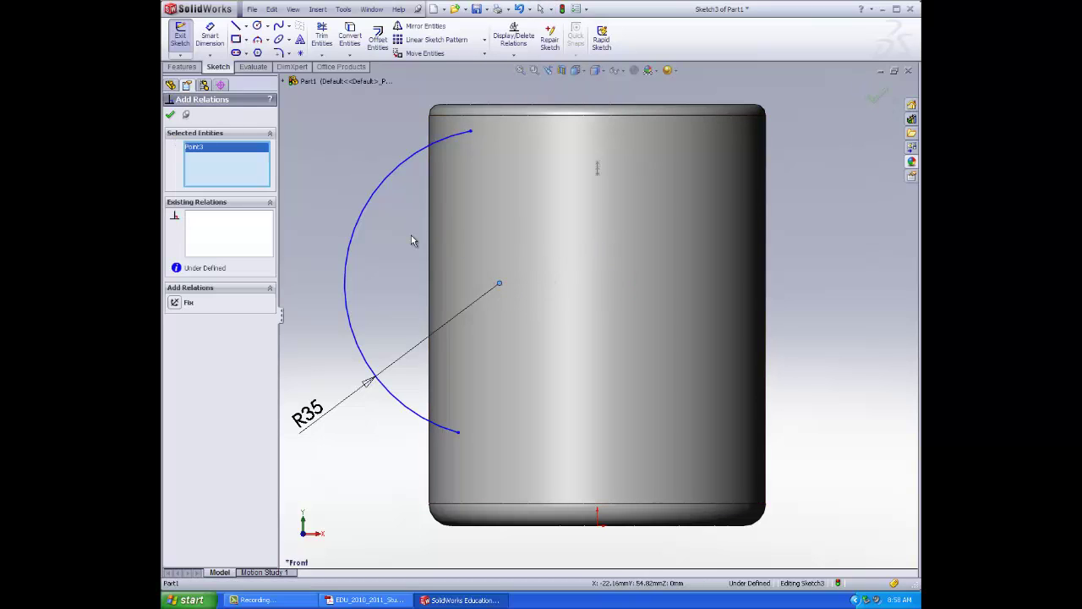
left_click(317, 8)
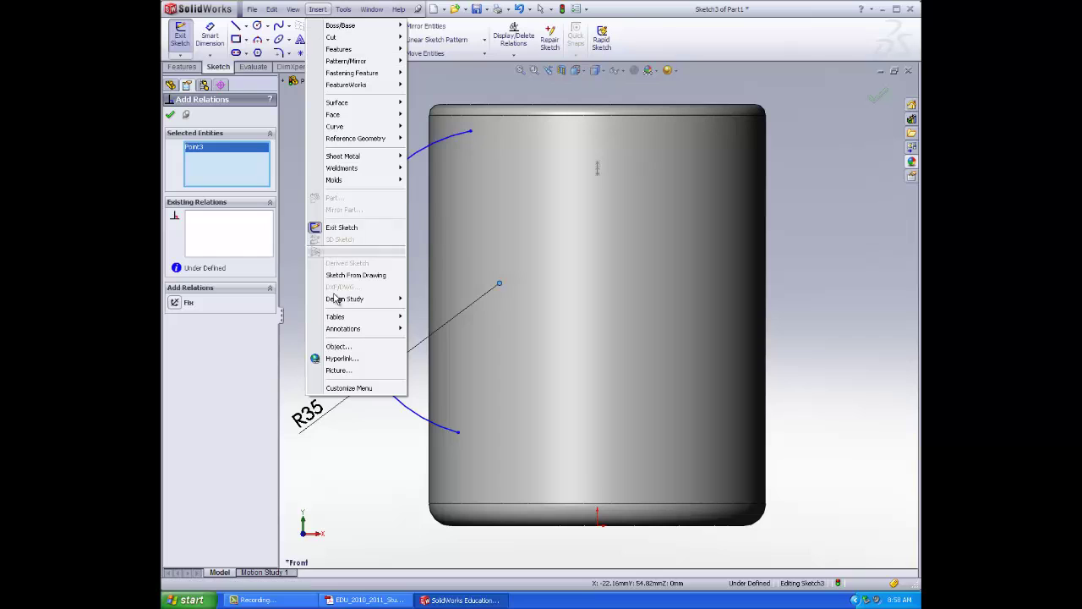
mouse_move(293, 8)
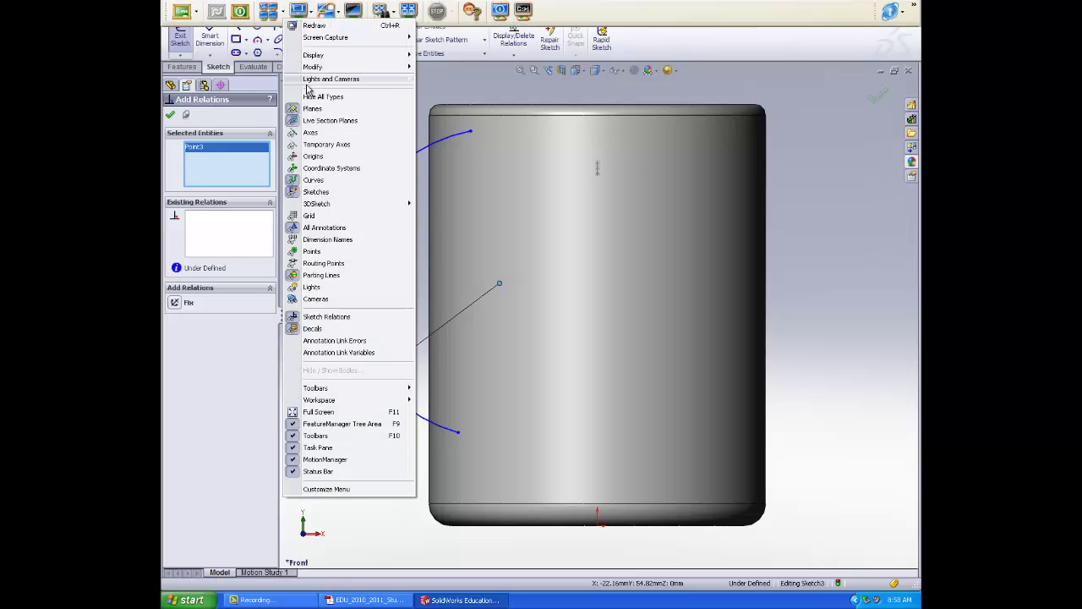
left_click(329, 146)
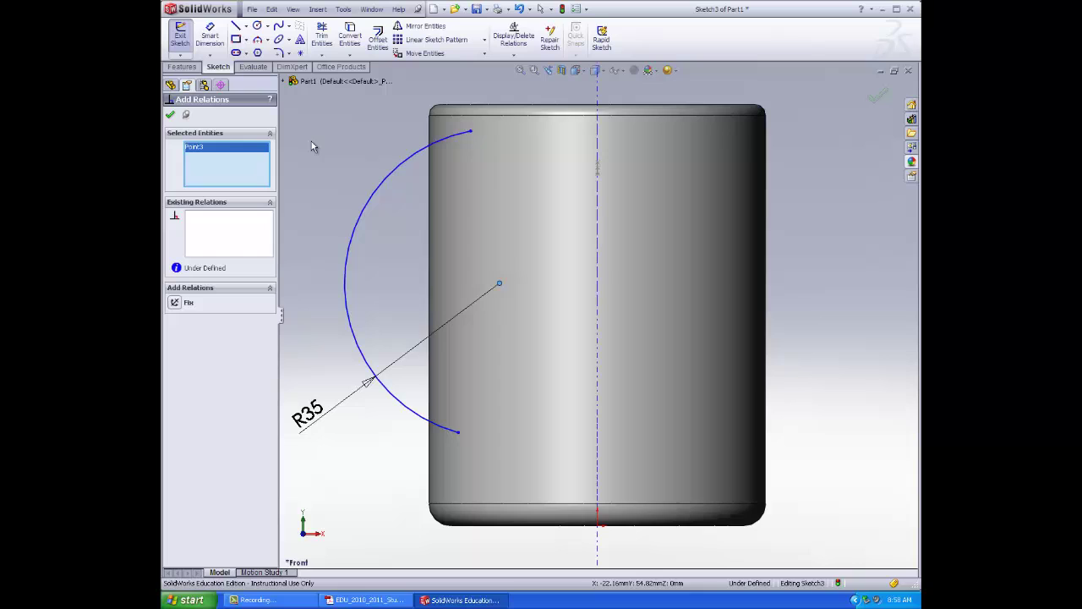
left_click(598, 280)
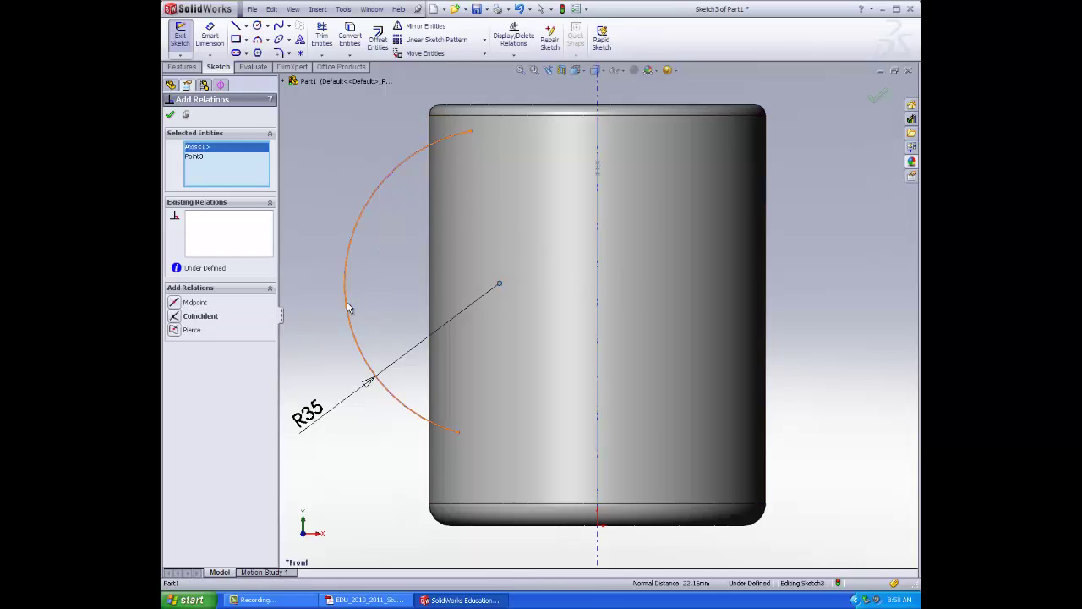
left_click(179, 318)
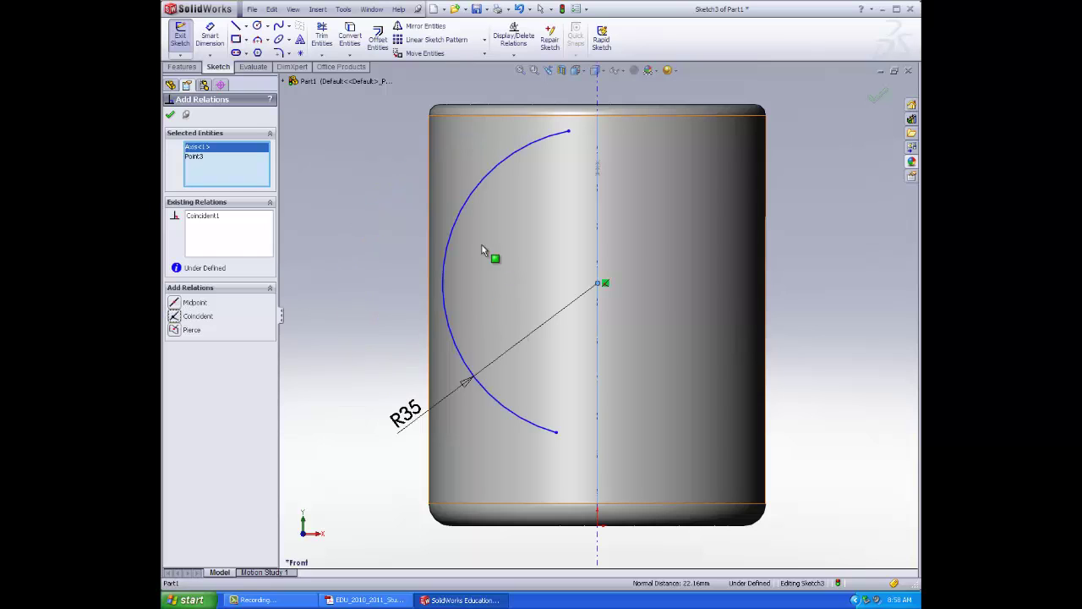
left_click(173, 116)
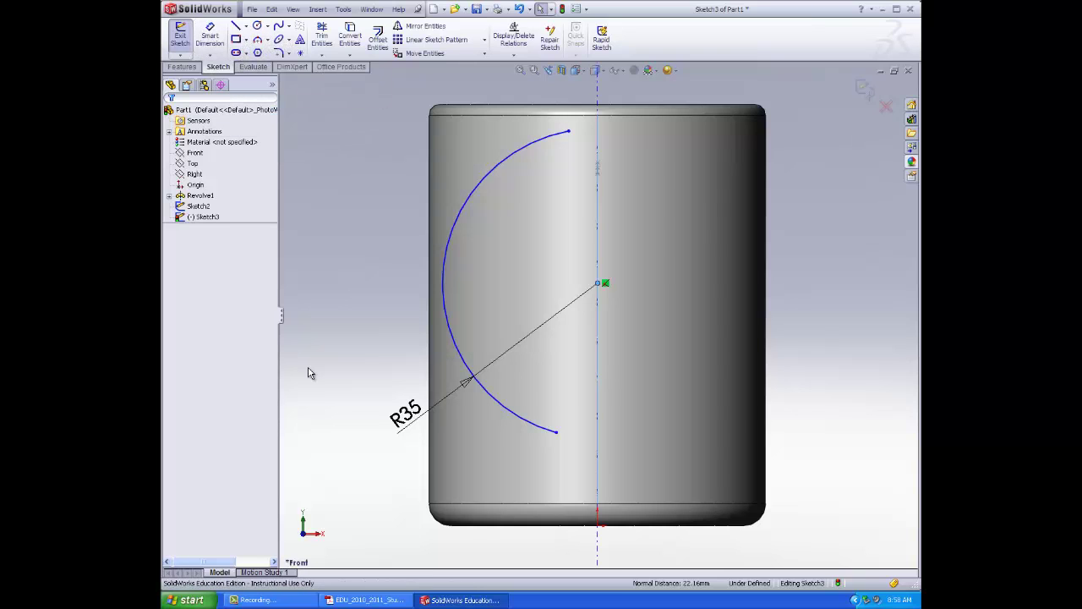
- Change the arc radius to 45 mm and drag both its ends onto the mug body
left_click_drag(407, 414, 346, 449)
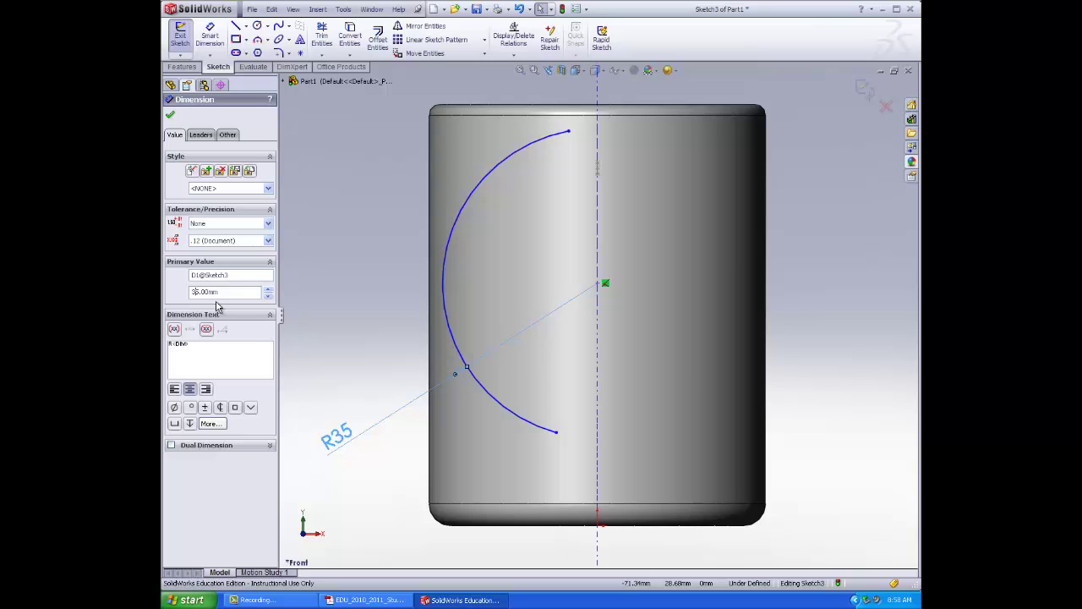
key("Return")
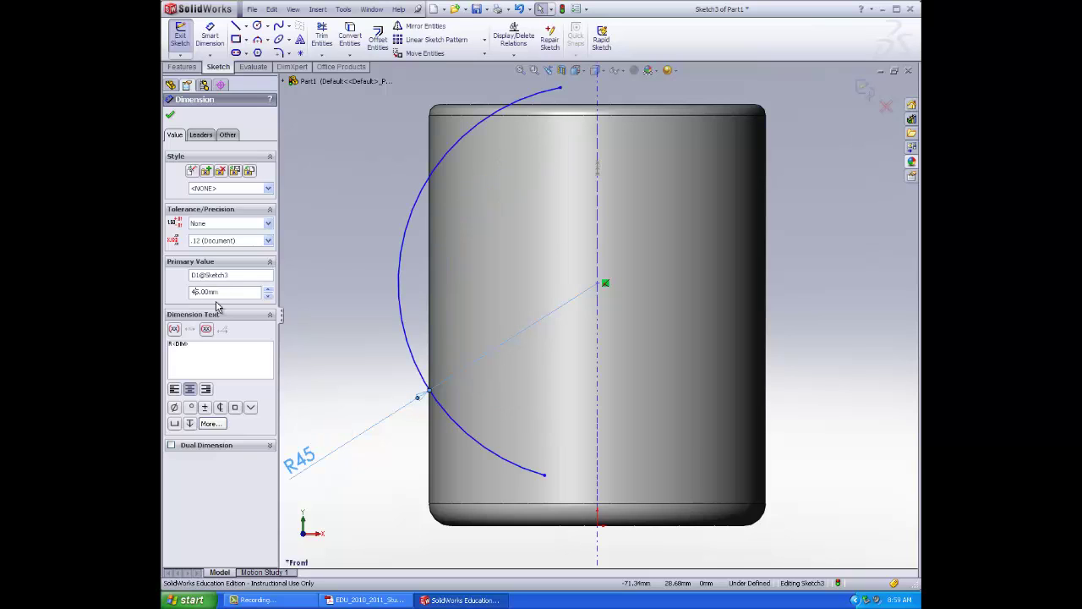
left_click_drag(559, 90, 550, 122)
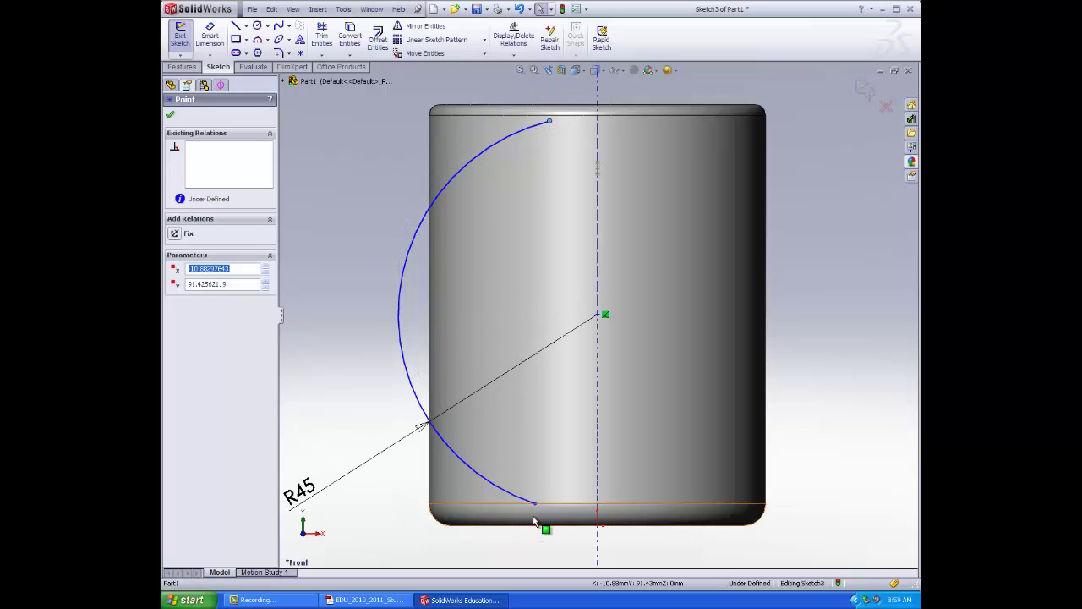
left_click_drag(535, 503, 404, 429)
left_click_drag(373, 358, 451, 449)
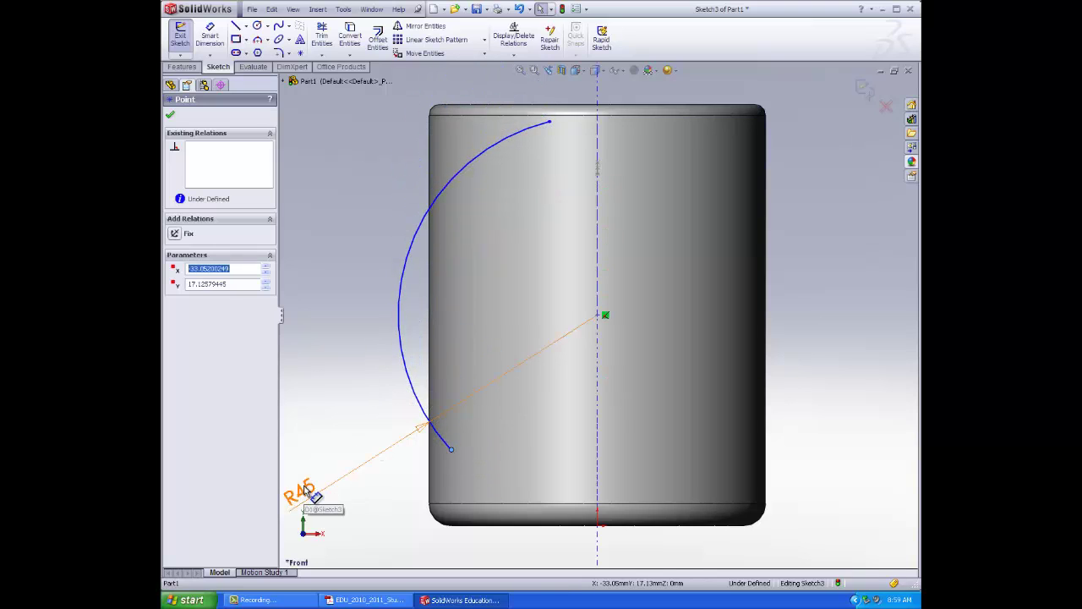
- Try handle arc radii of 75 mm and then 55 mm
left_click(335, 325)
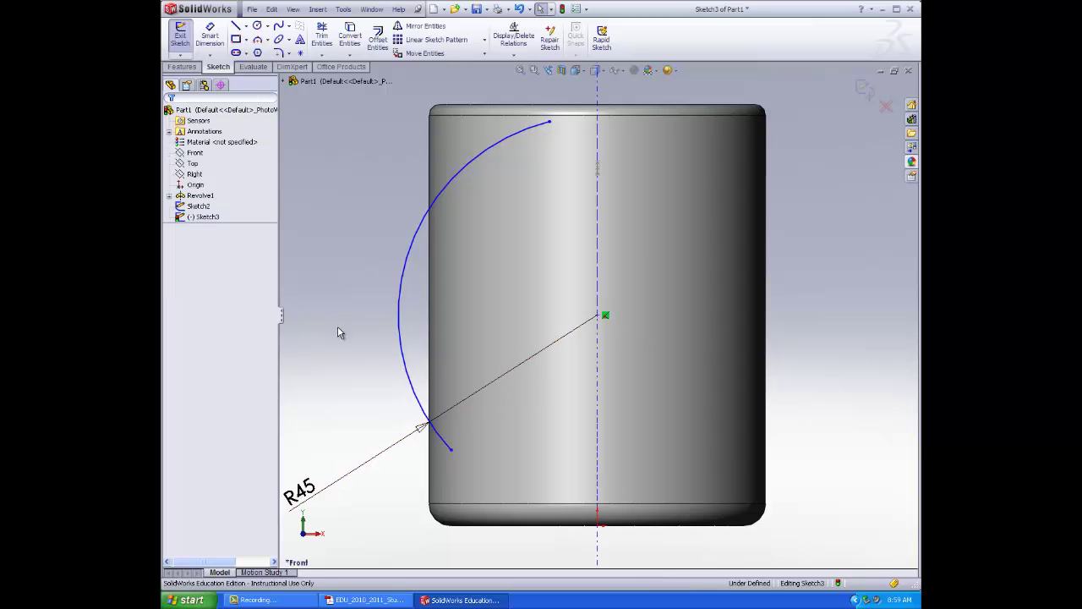
left_click(306, 494)
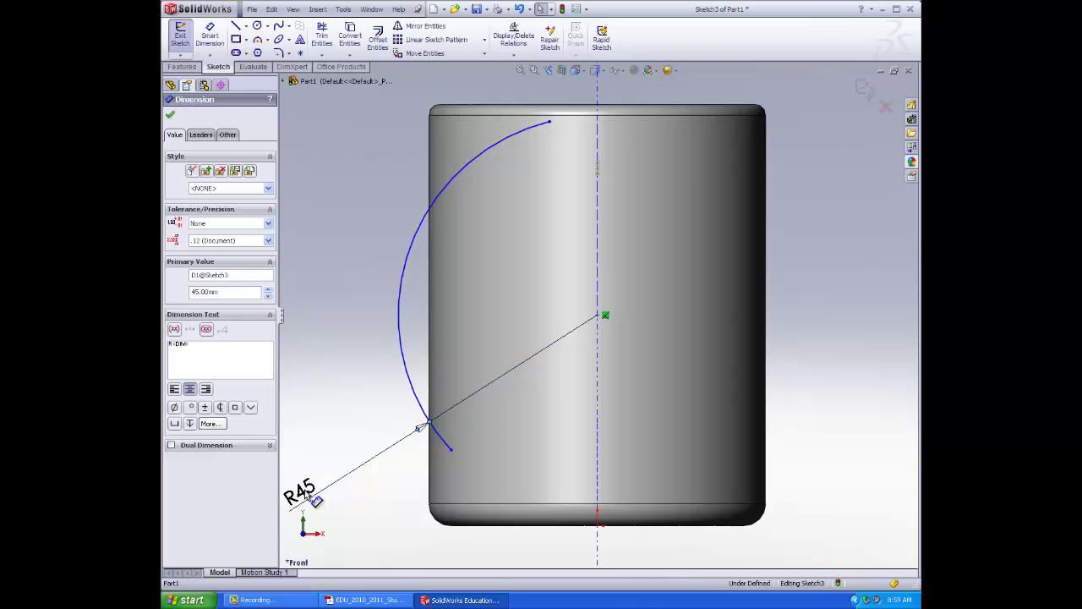
double_click(306, 494)
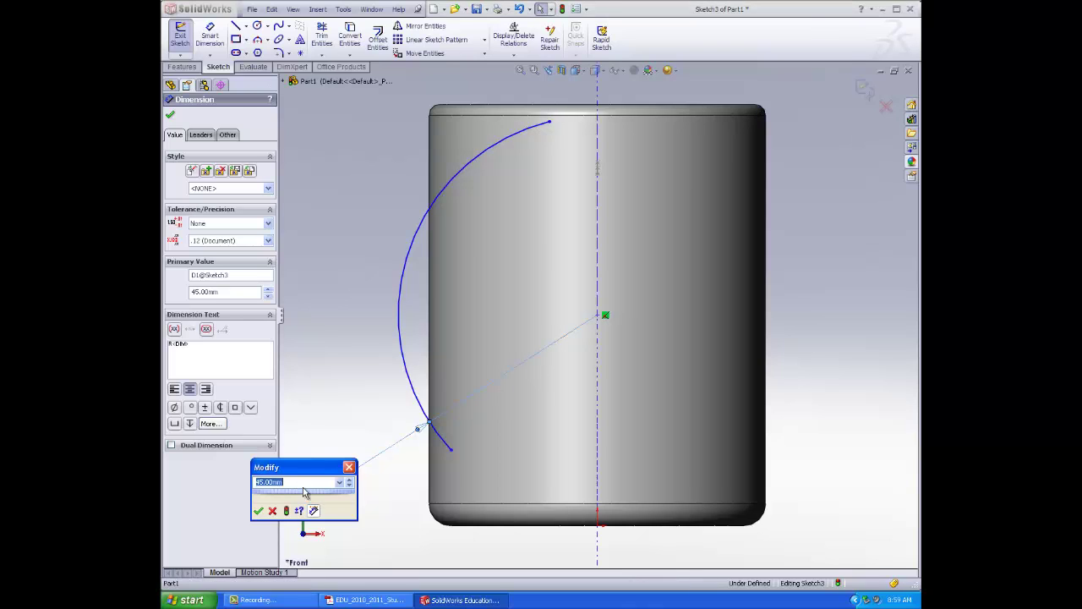
type("75")
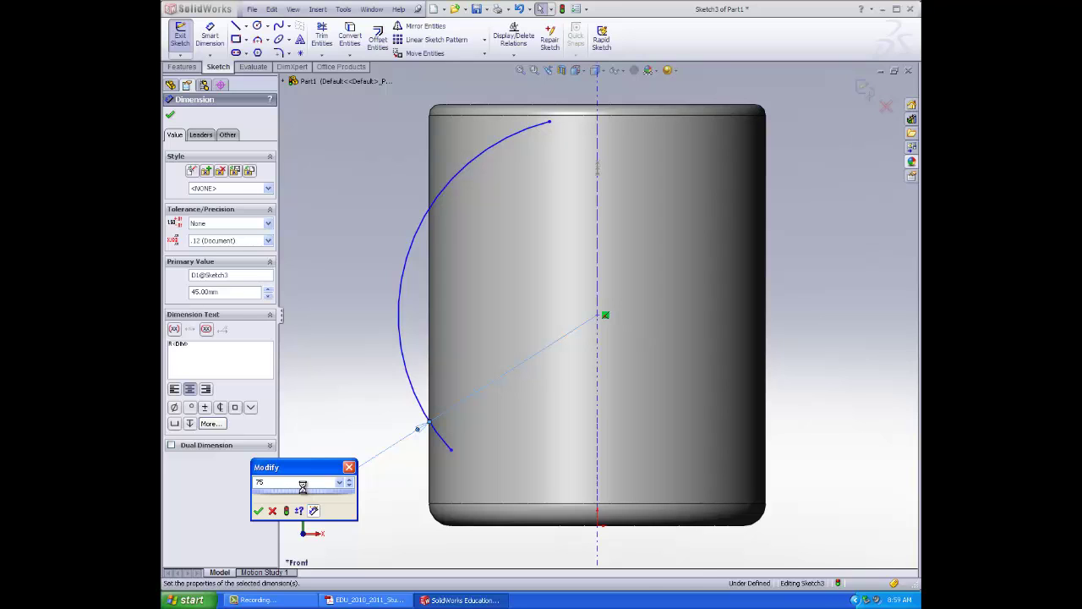
key("Return")
key("f")
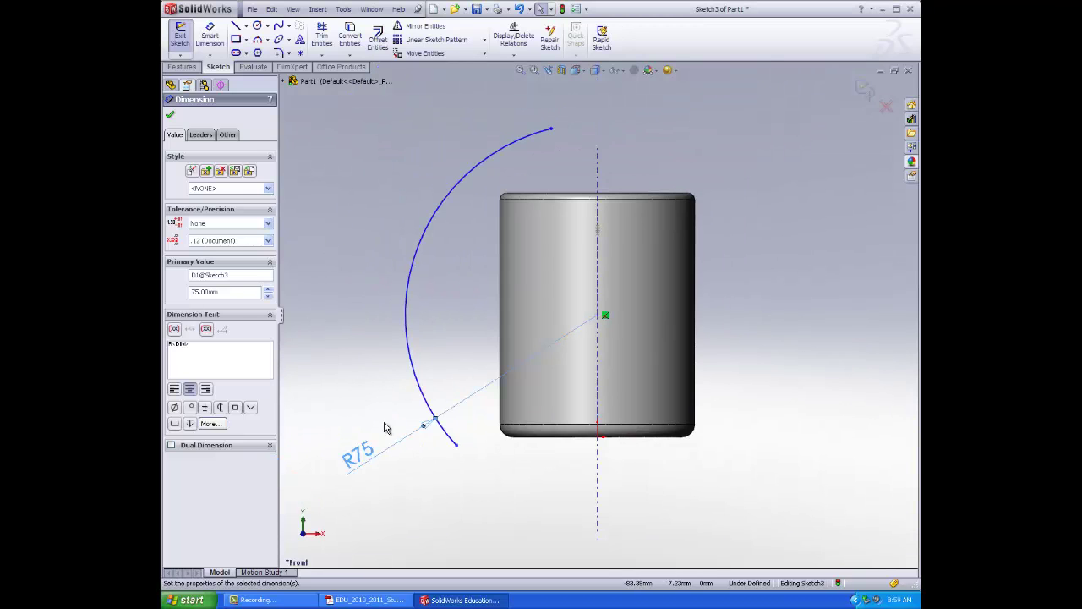
double_click(358, 450)
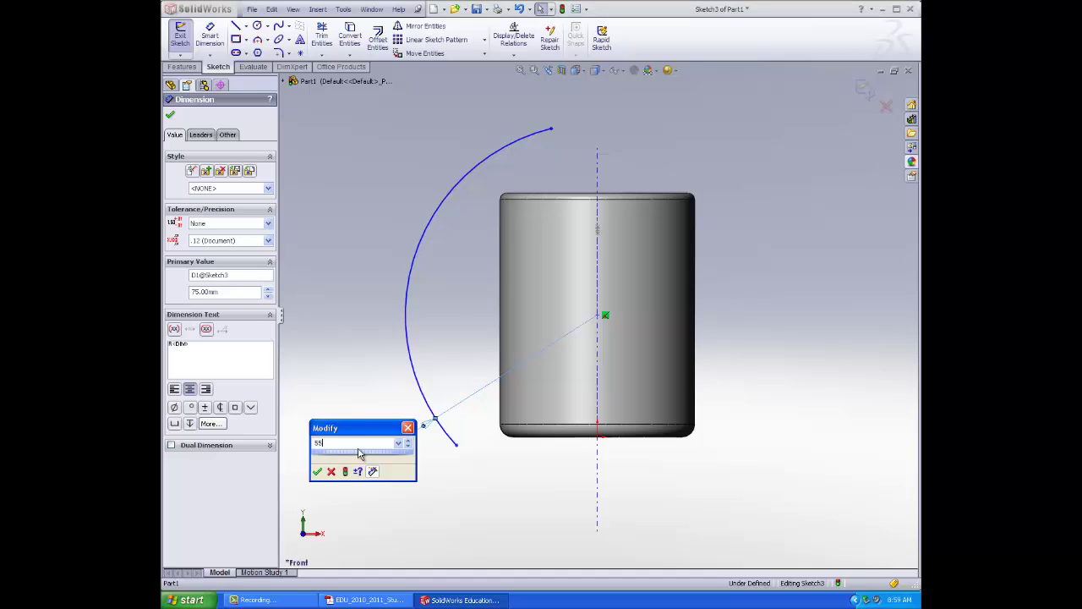
type("55")
key("Return")
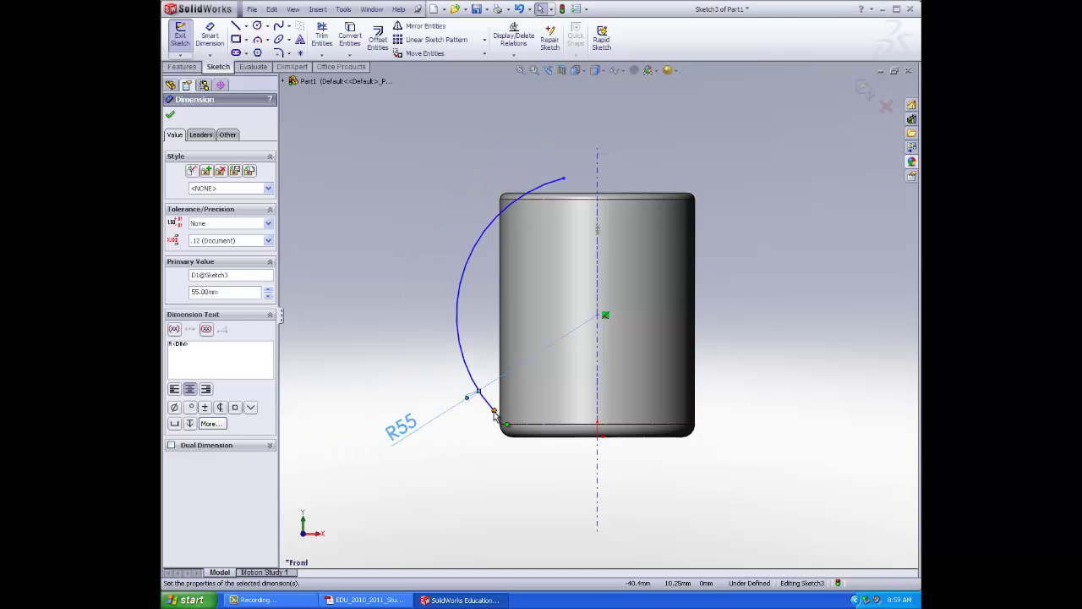
- Set the arc radius to 50 mm, put its upper end on the mug's top edge, and close Sketch3
left_click_drag(496, 414, 543, 418)
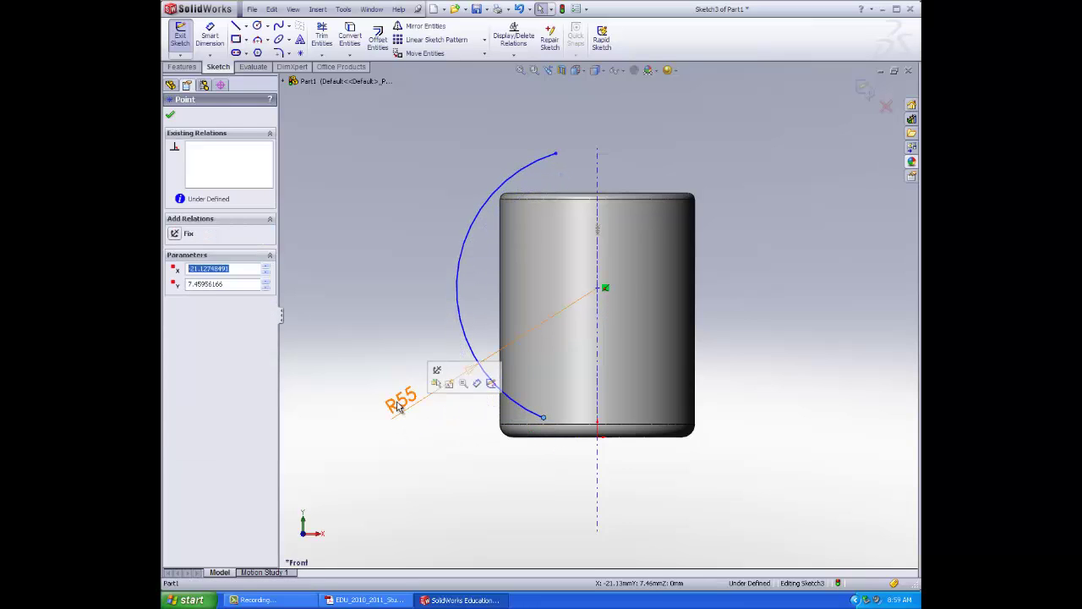
left_click(400, 410)
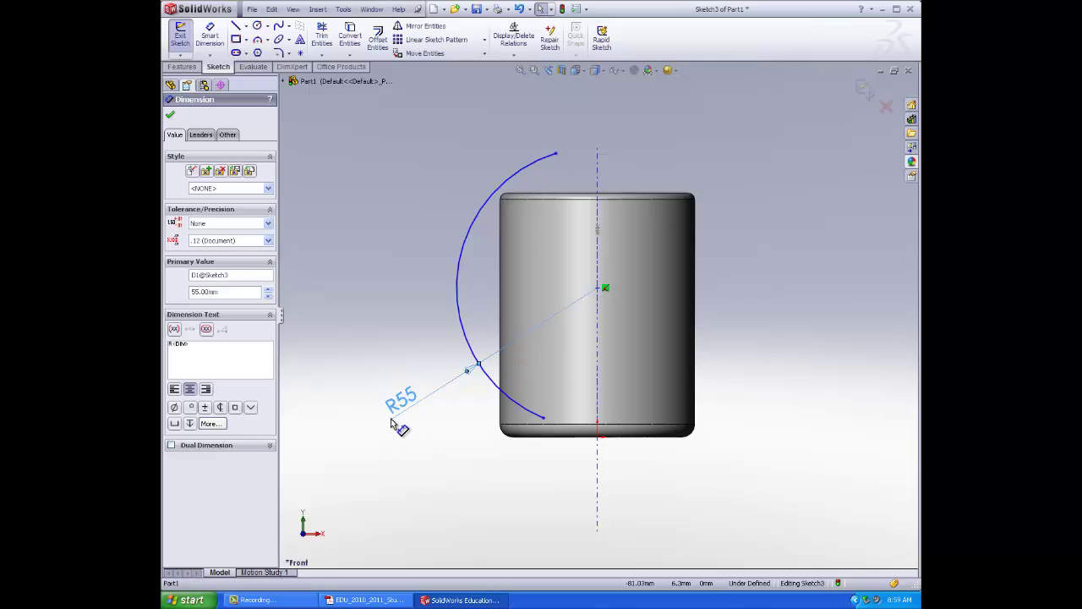
double_click(397, 410)
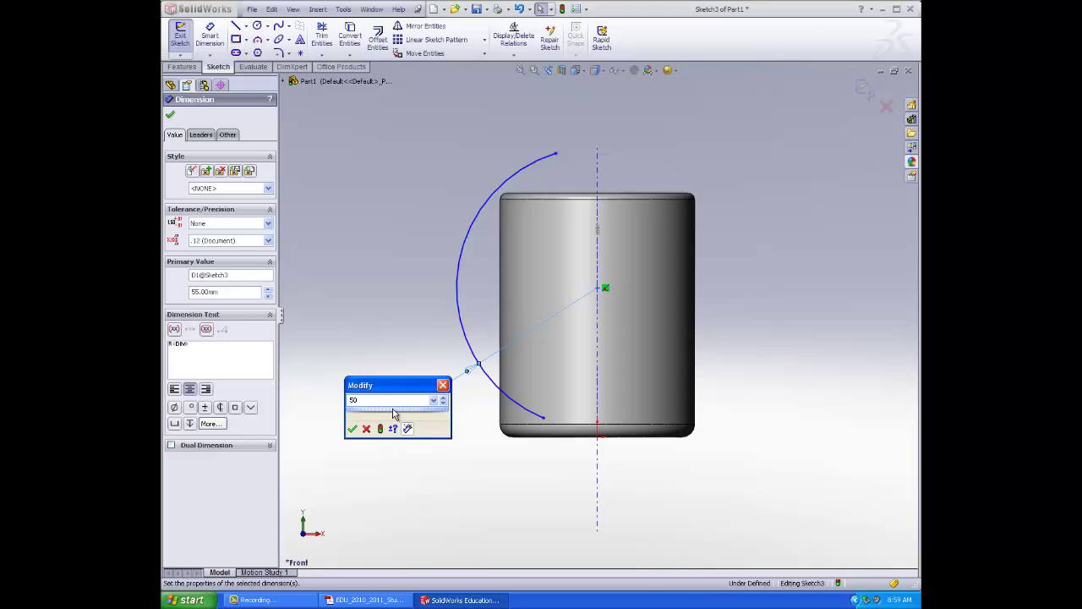
key("Return")
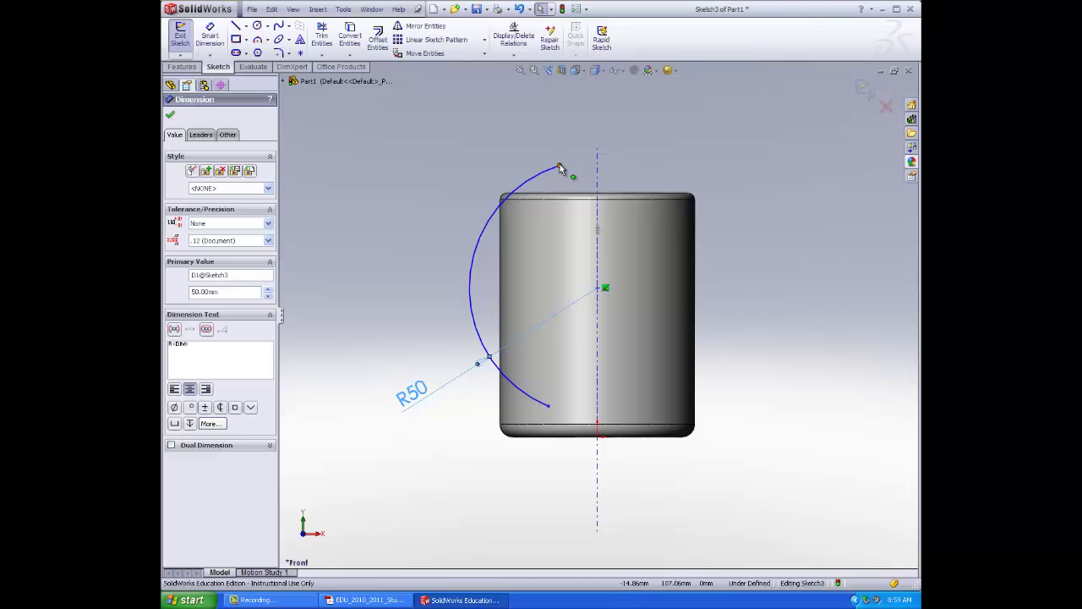
mouse_move(560, 190)
left_mouse_down()
mouse_move(561, 211)
mouse_move(550, 205)
left_mouse_up()
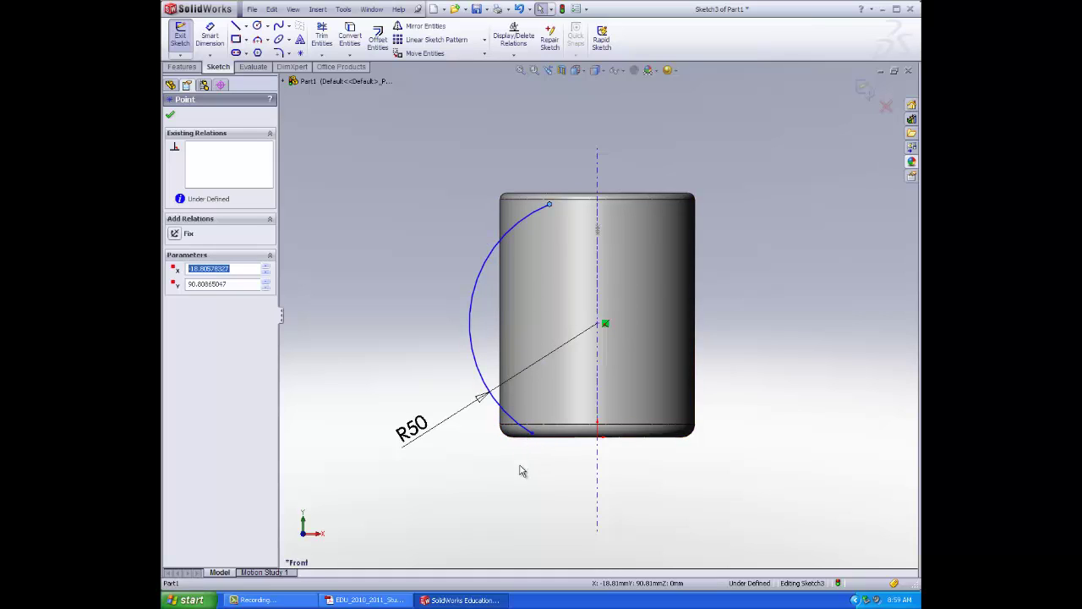
left_click(170, 116)
left_click(180, 36)
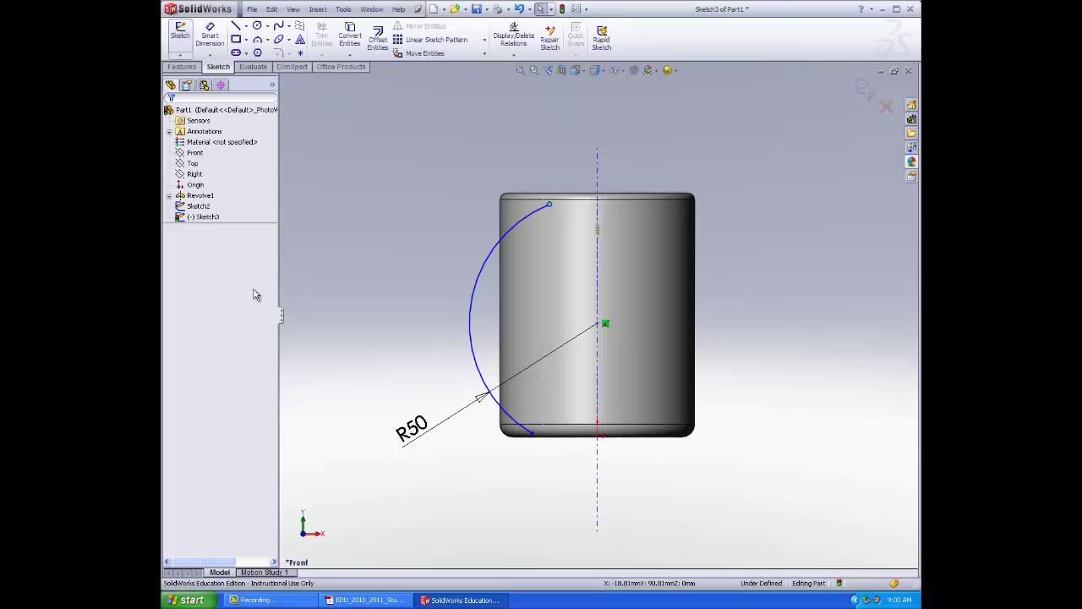
middle_click_drag(398, 290, 445, 280)
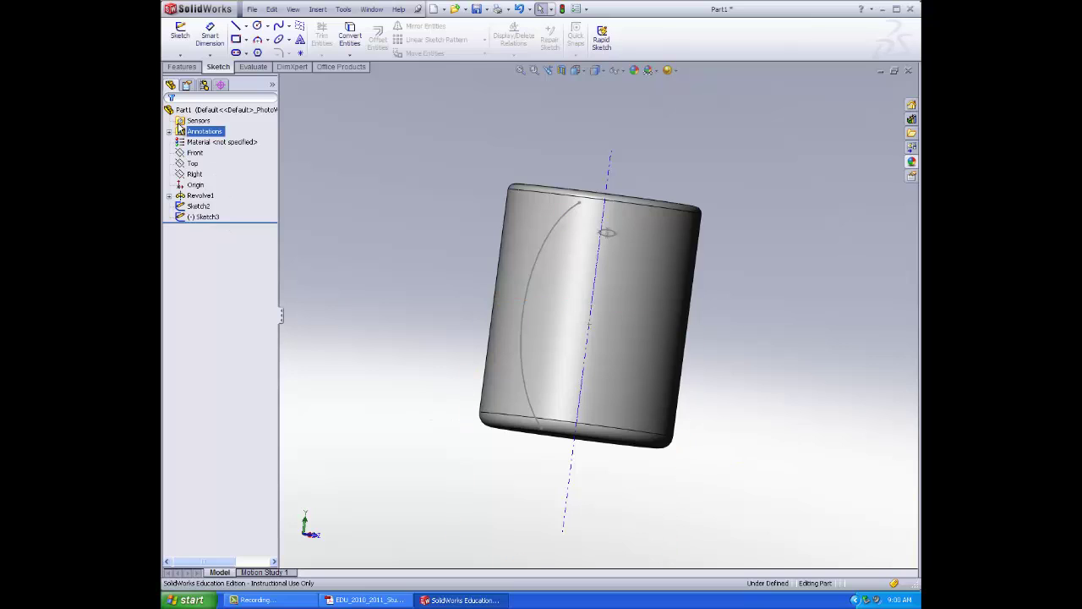
left_click(188, 69)
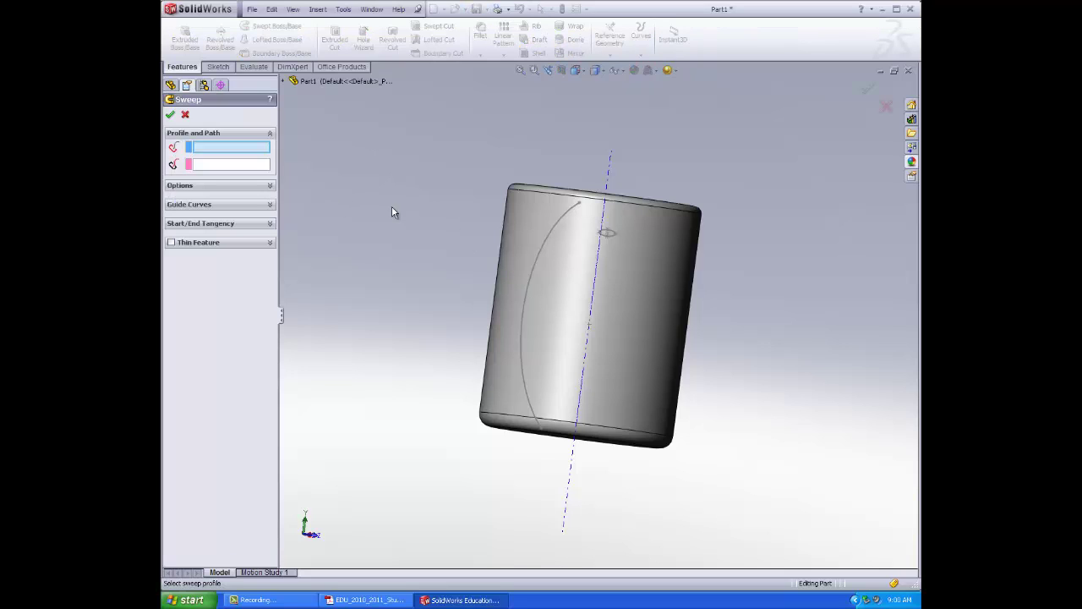
left_click(614, 238)
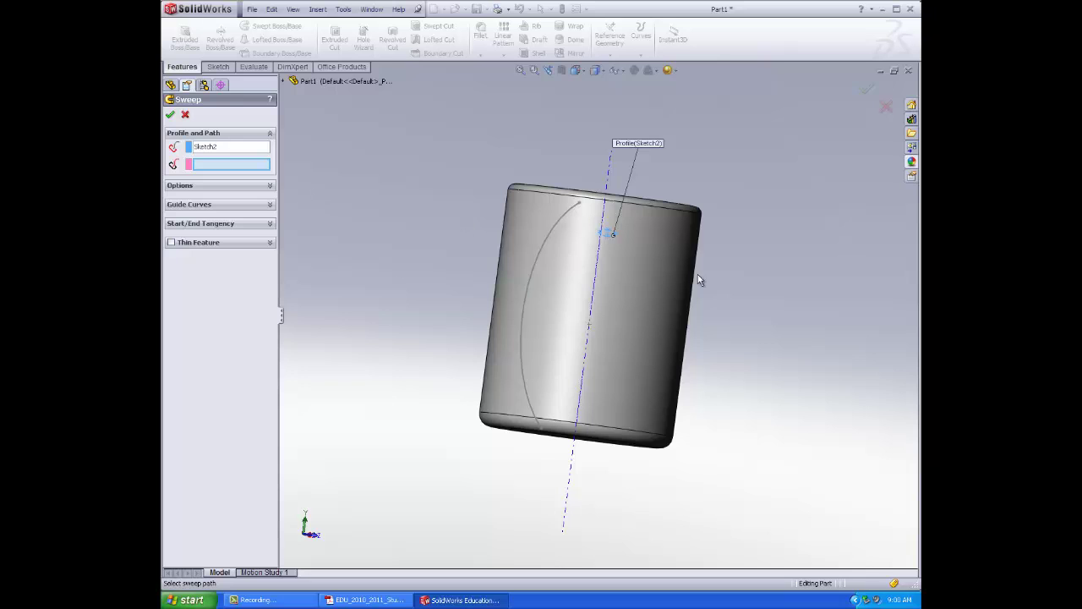
left_click(540, 257)
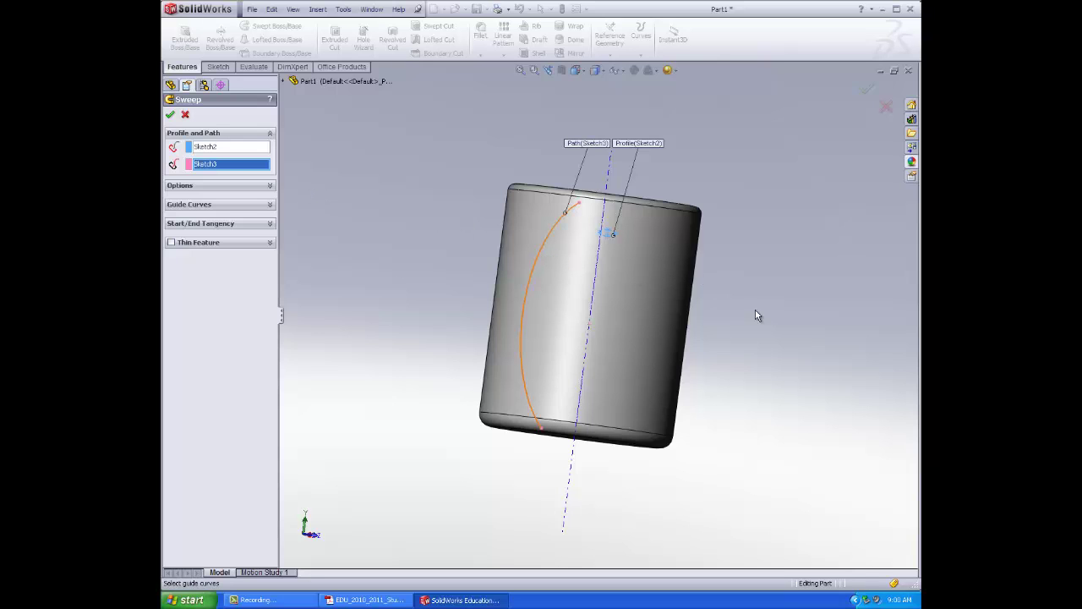
mouse_move(778, 345)
middle_mouse_down()
mouse_move(715, 316)
mouse_move(648, 310)
mouse_move(623, 321)
mouse_move(634, 323)
middle_mouse_up()
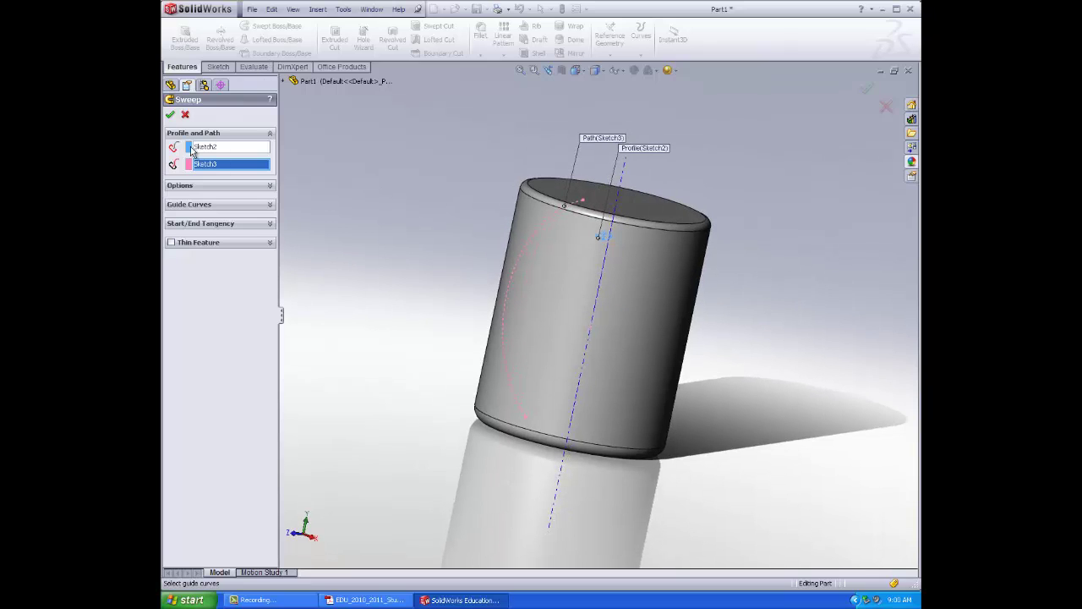
left_click(169, 116)
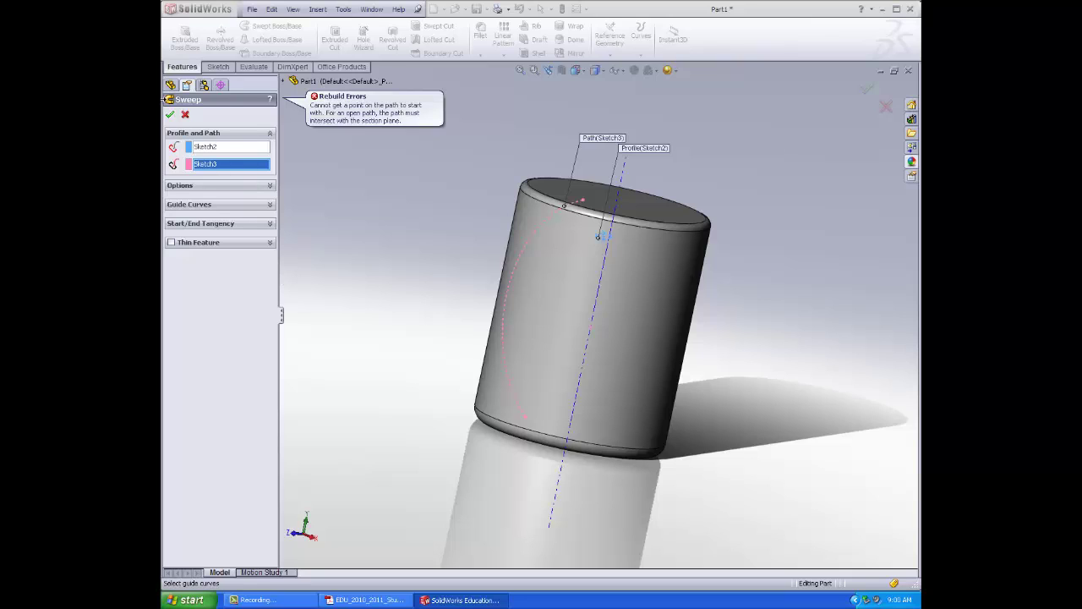
left_click(185, 115)
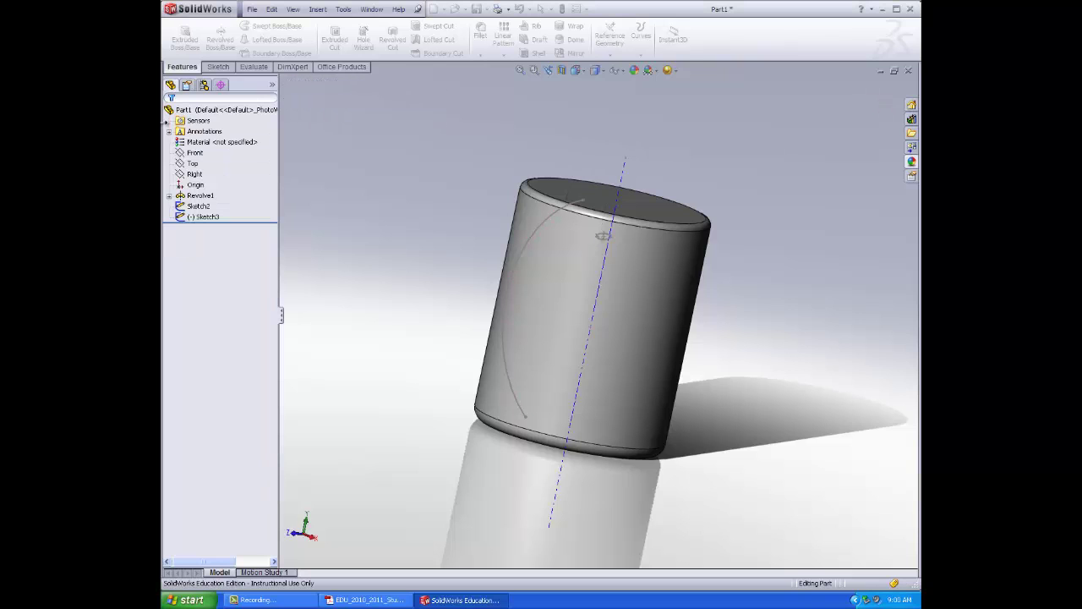
- Reopen Sketch3 and drag the handle arc's top and bottom endpoints around the mug
left_click(207, 216)
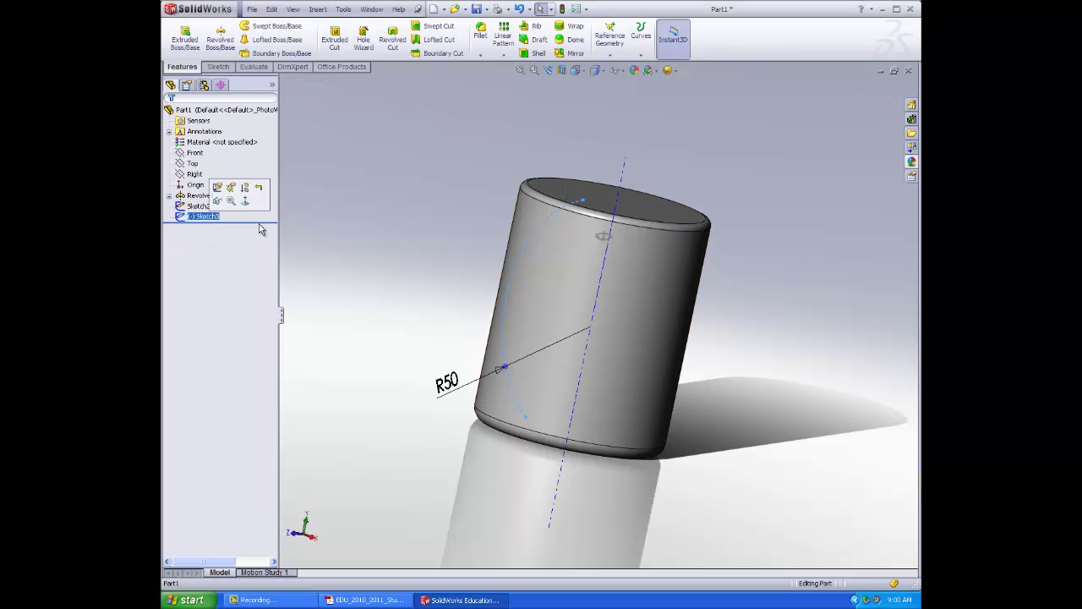
left_click(217, 187)
scroll(521, 335, "down", 5)
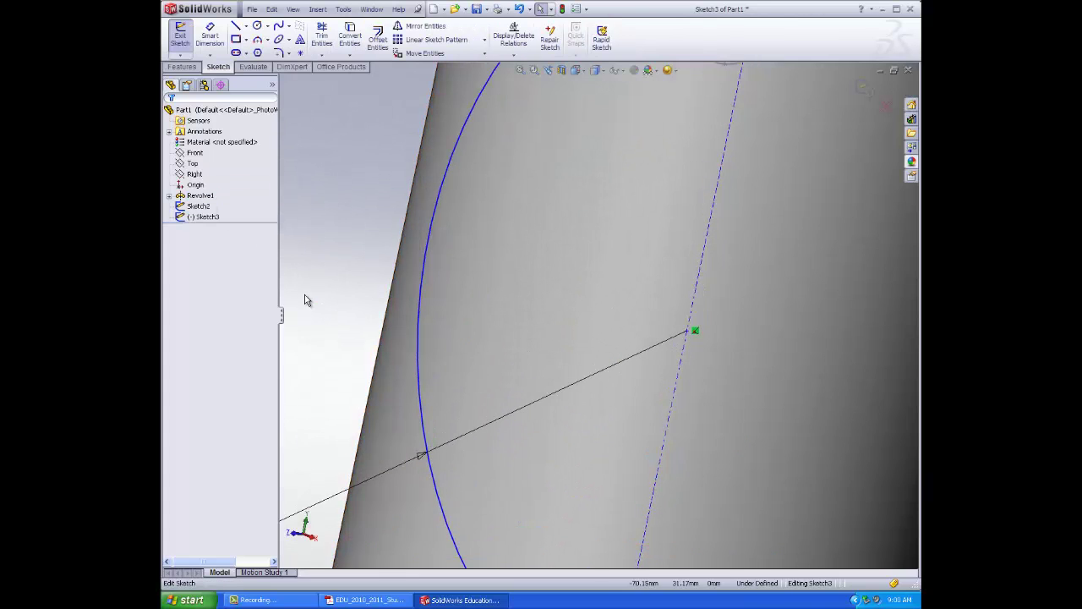
scroll(563, 350, "up", 3)
middle_click_drag(455, 548, 706, 255)
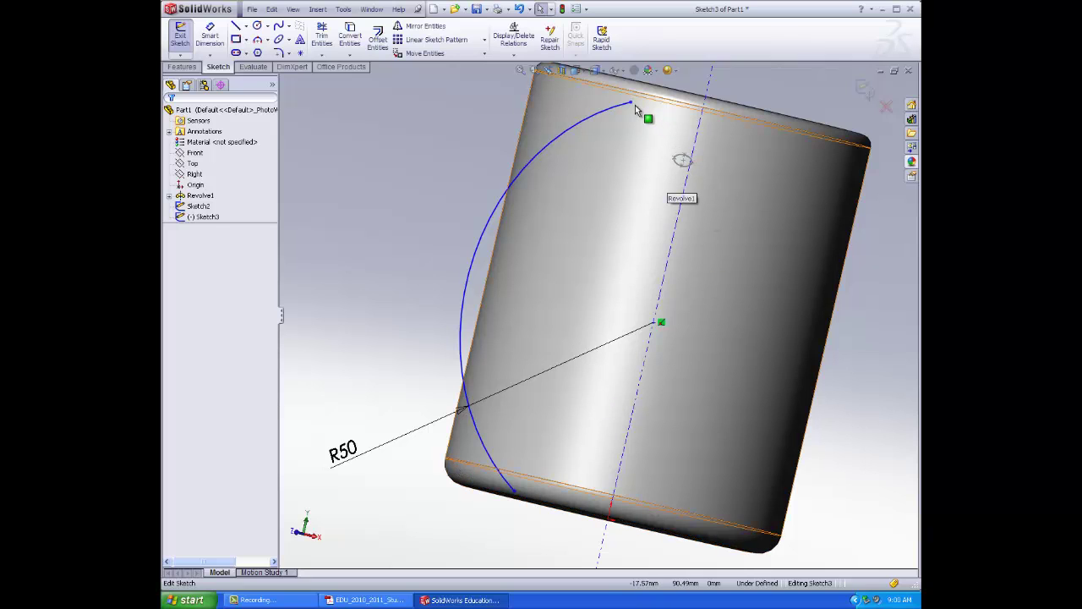
left_click_drag(630, 104, 702, 113)
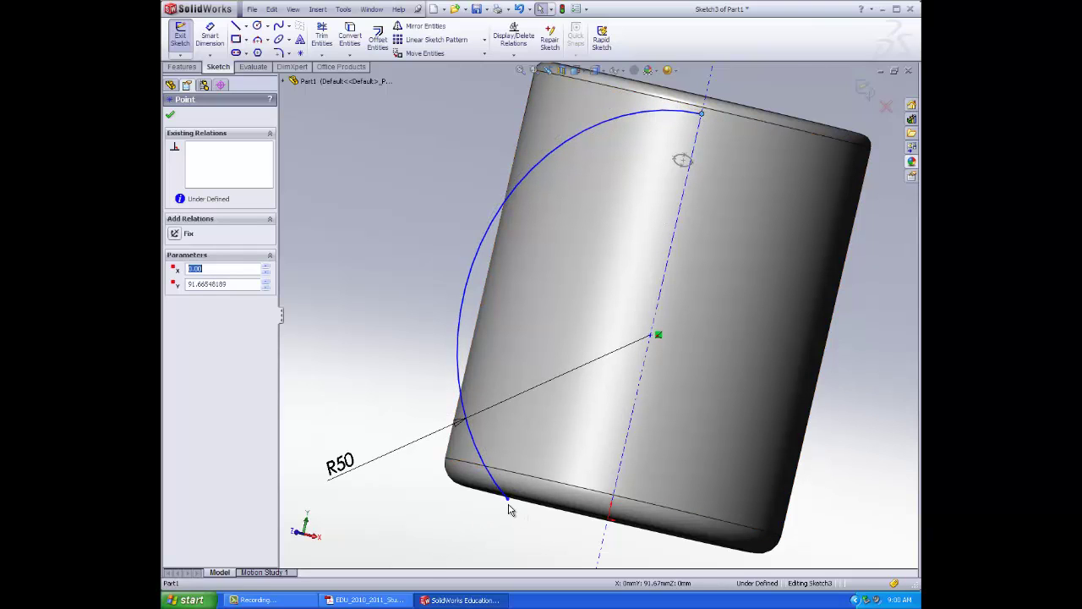
left_click_drag(507, 503, 608, 519)
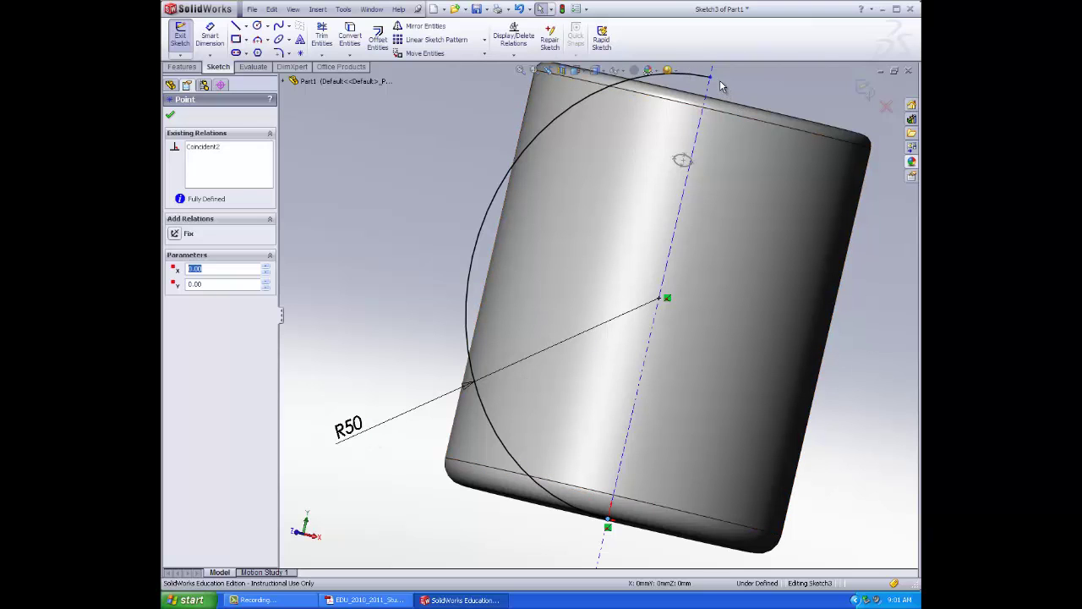
left_click_drag(710, 81, 697, 136)
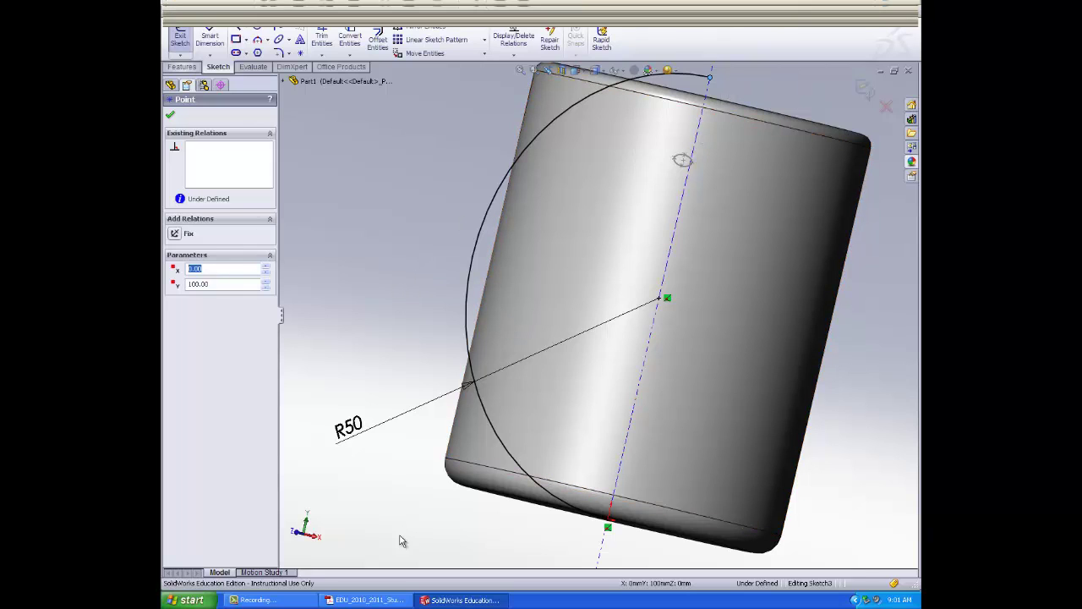
- Change the arc's R50 radius to 45, then delete the arc and its dimension
left_click(359, 434)
double_click(359, 434)
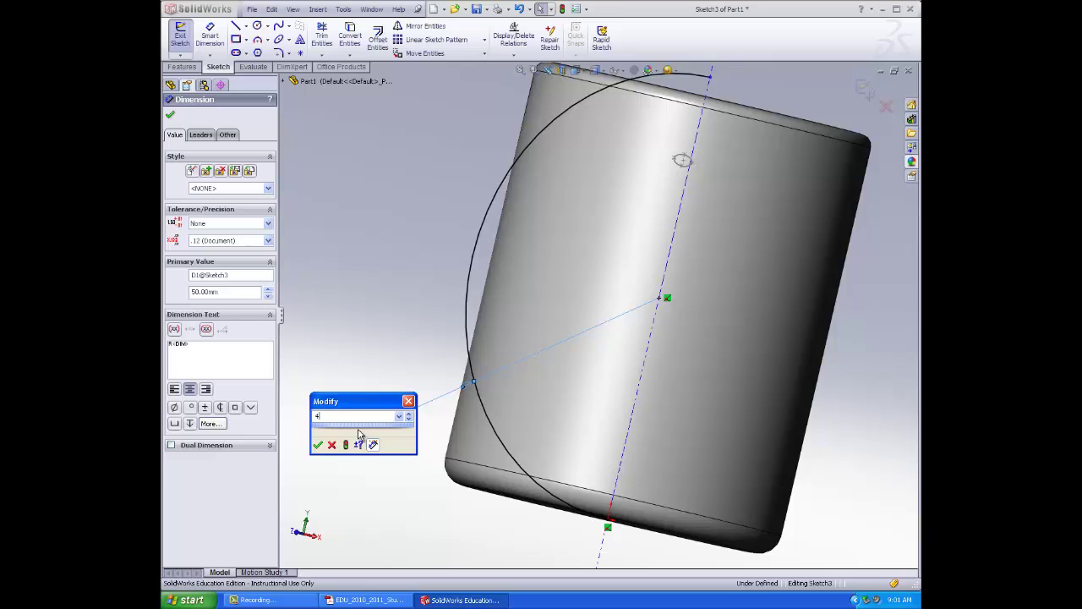
key("Return")
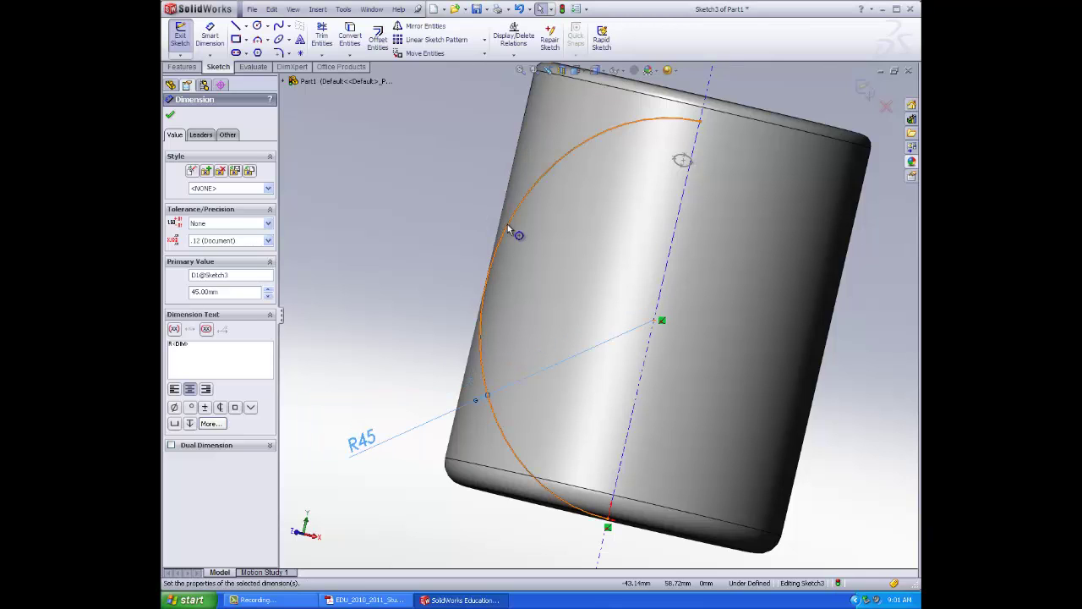
left_click(484, 306)
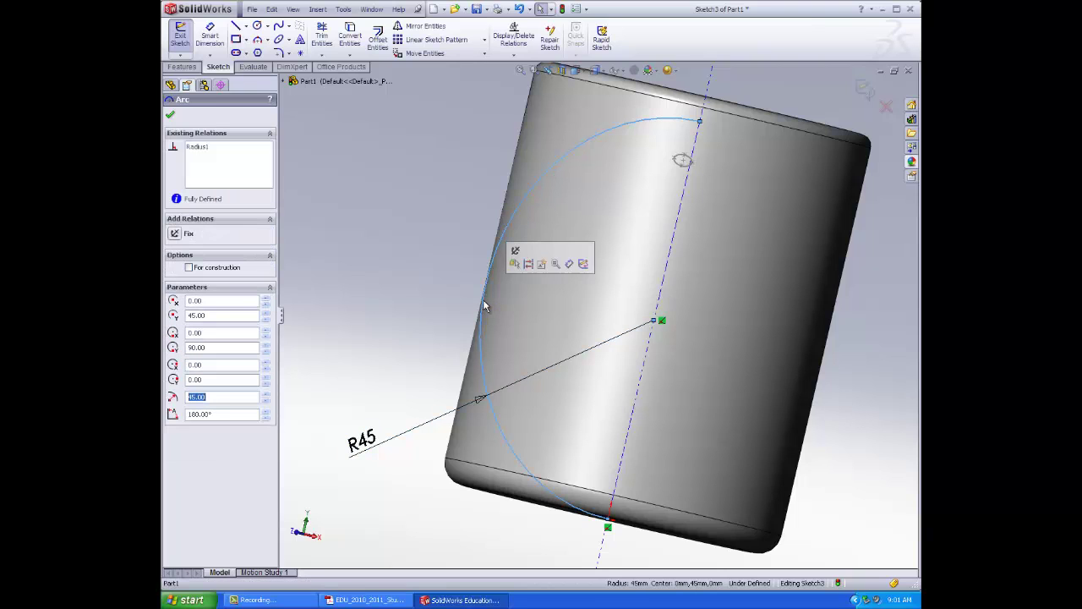
left_click(478, 311)
key("Delete")
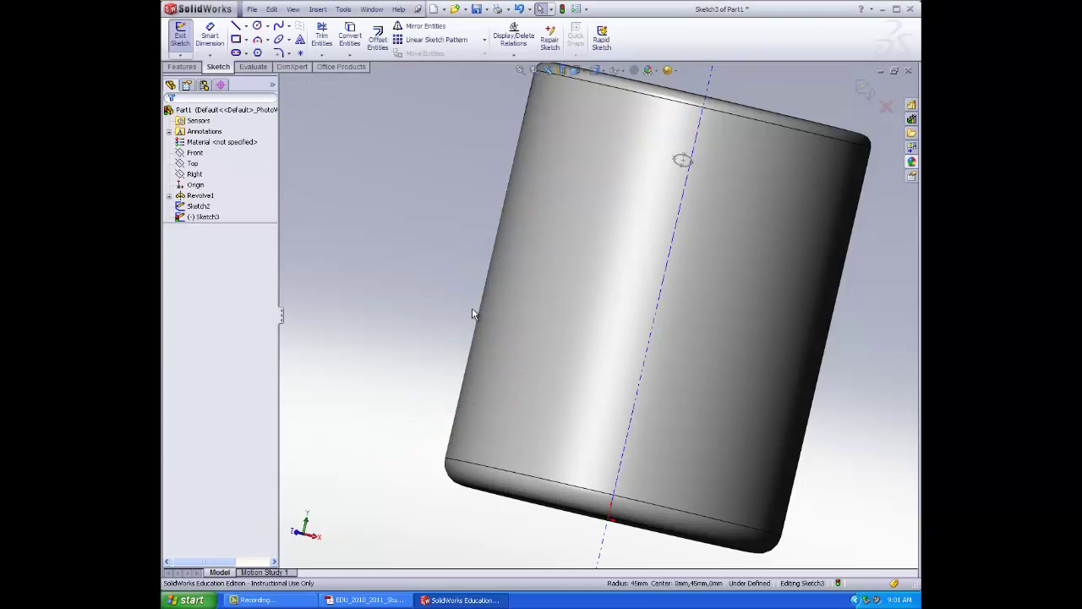
- In Front view, draw a 3-point arc from the centreline top to its base, bulging left
left_click(577, 71)
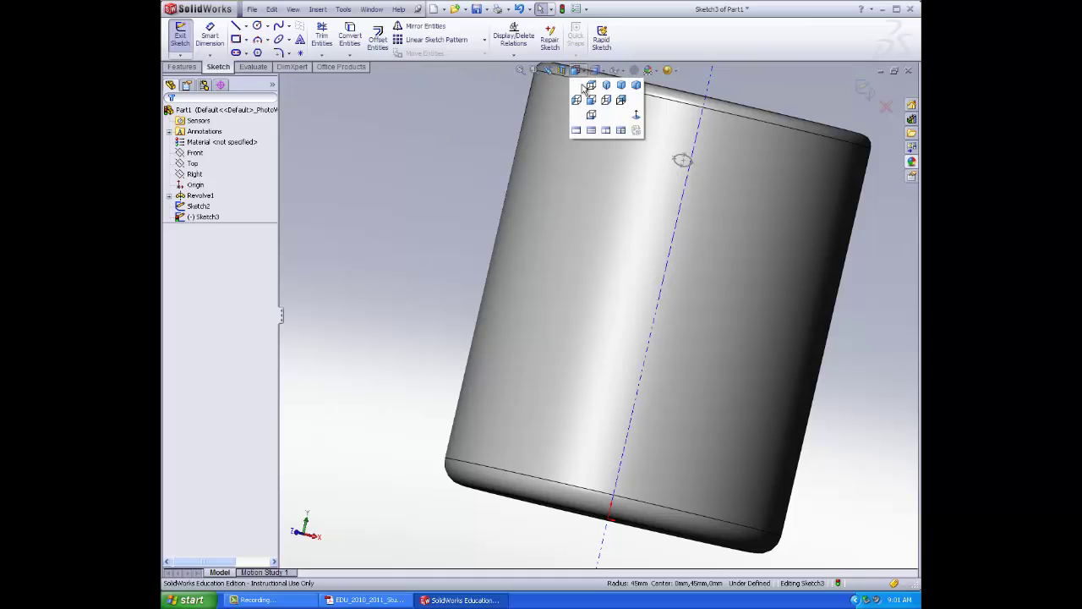
left_click(636, 116)
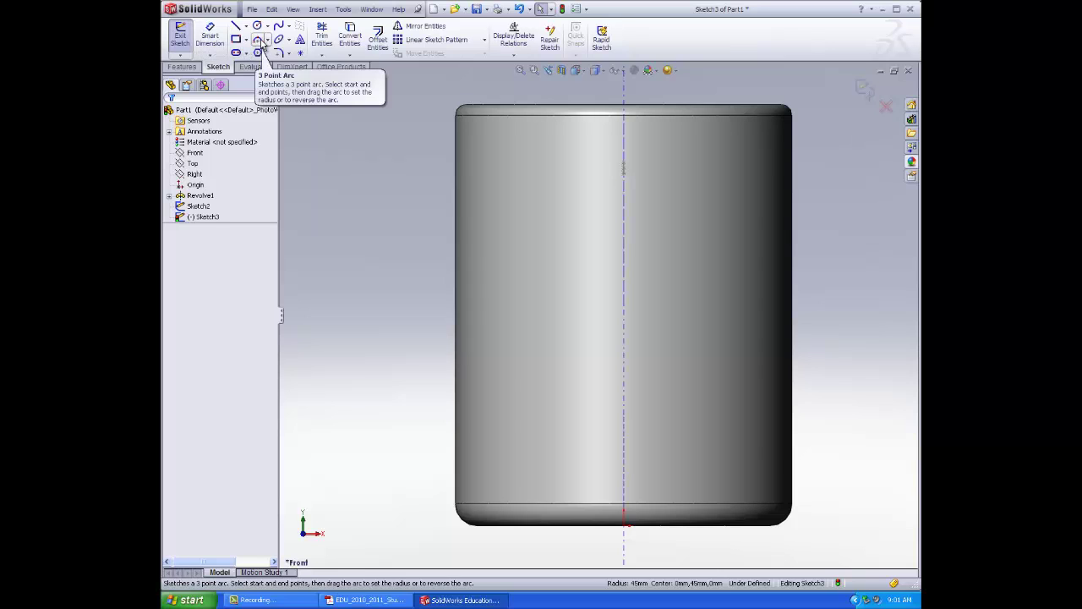
left_click(258, 41)
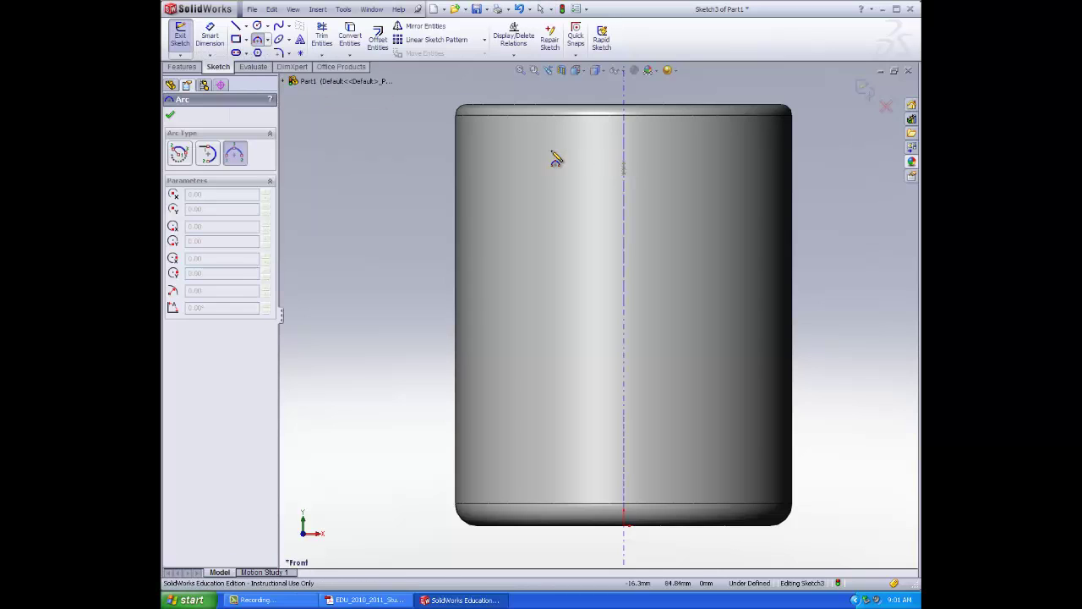
left_click(626, 144)
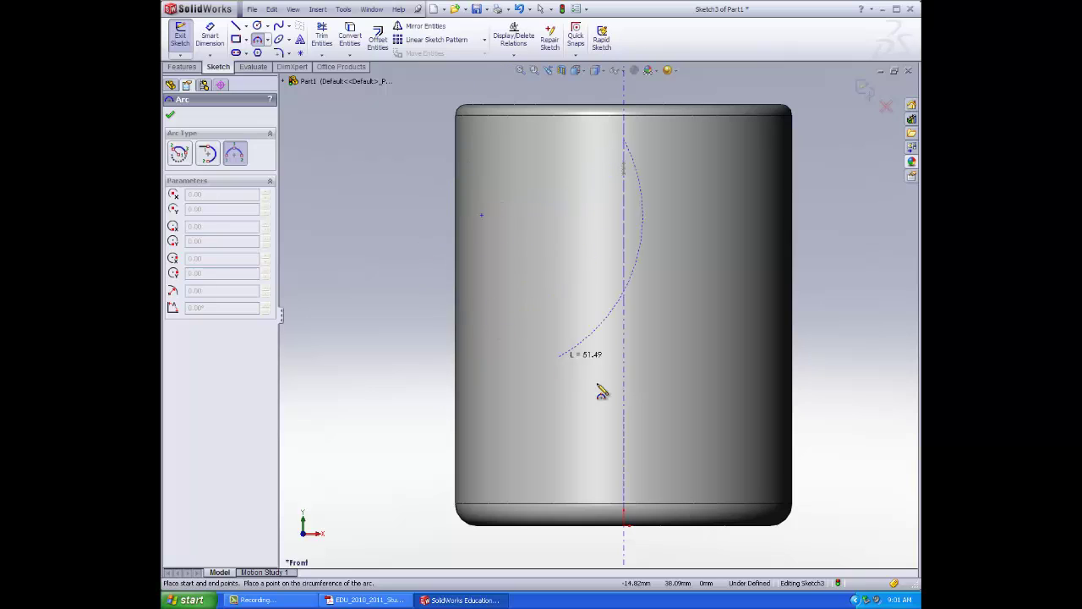
left_click(625, 499)
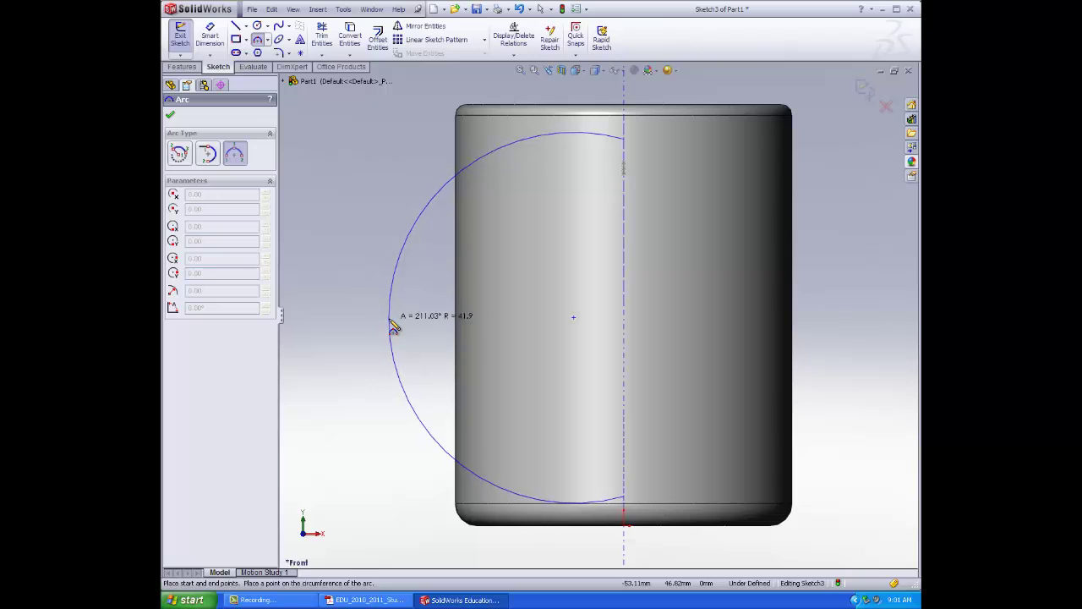
left_click(390, 324)
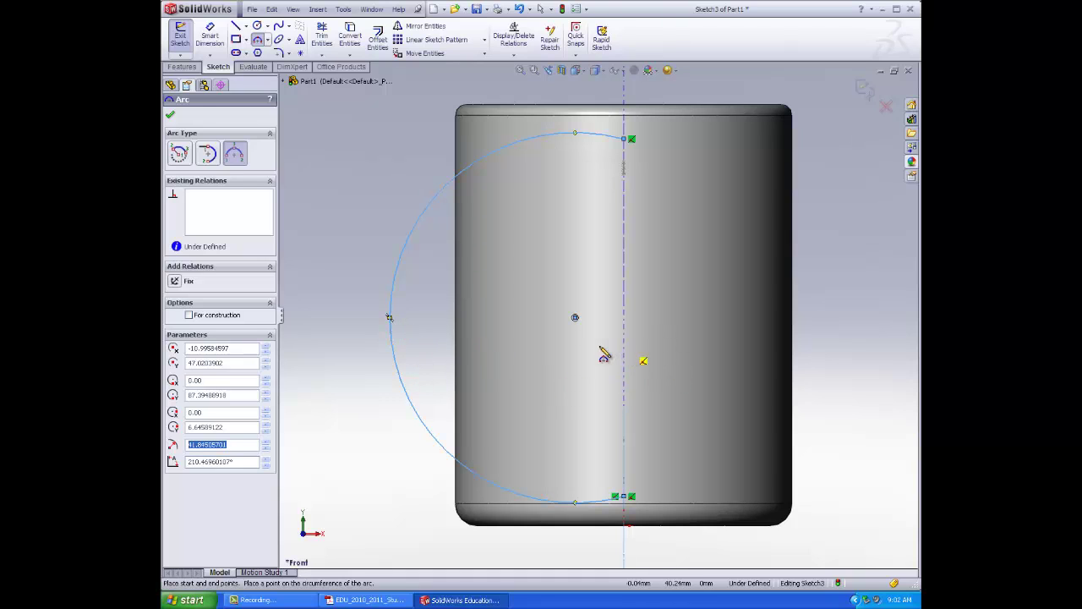
key("Escape")
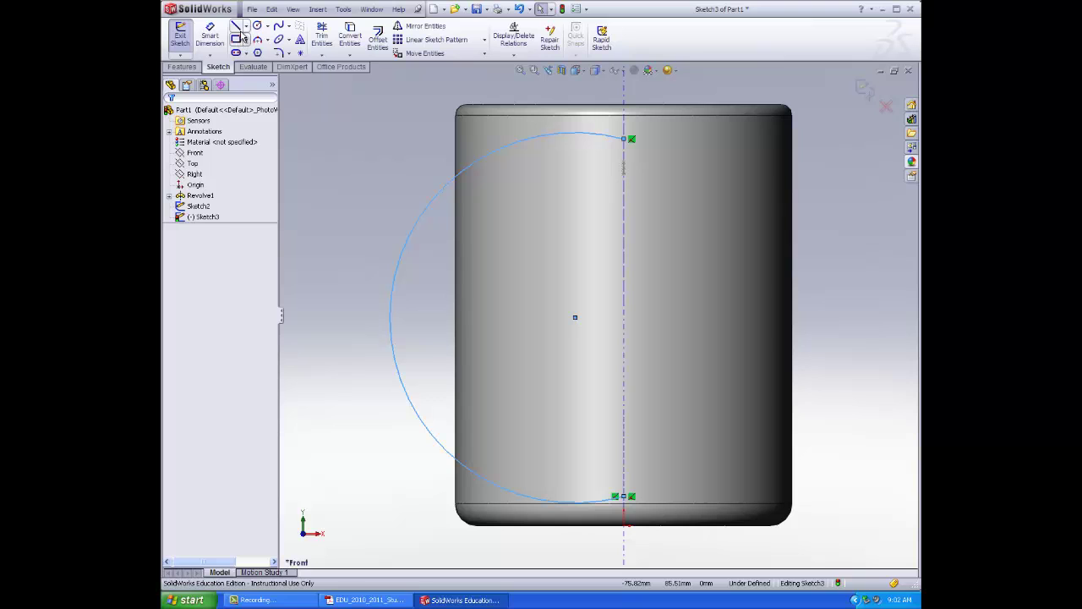
- Dimension the new arc's radius to 45 mm
left_click(210, 34)
left_click(394, 298)
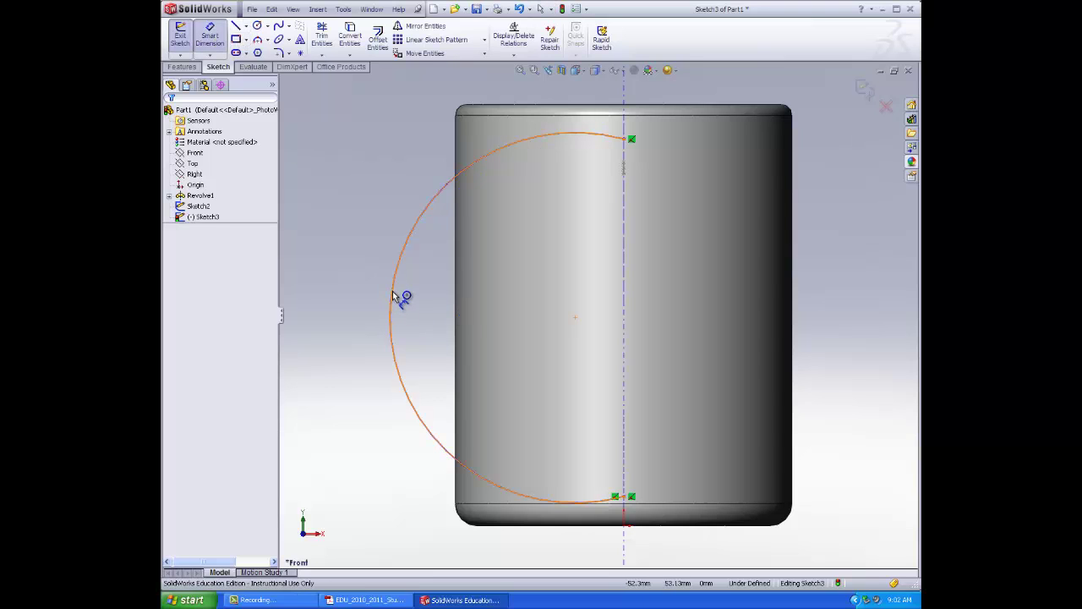
left_click(365, 246)
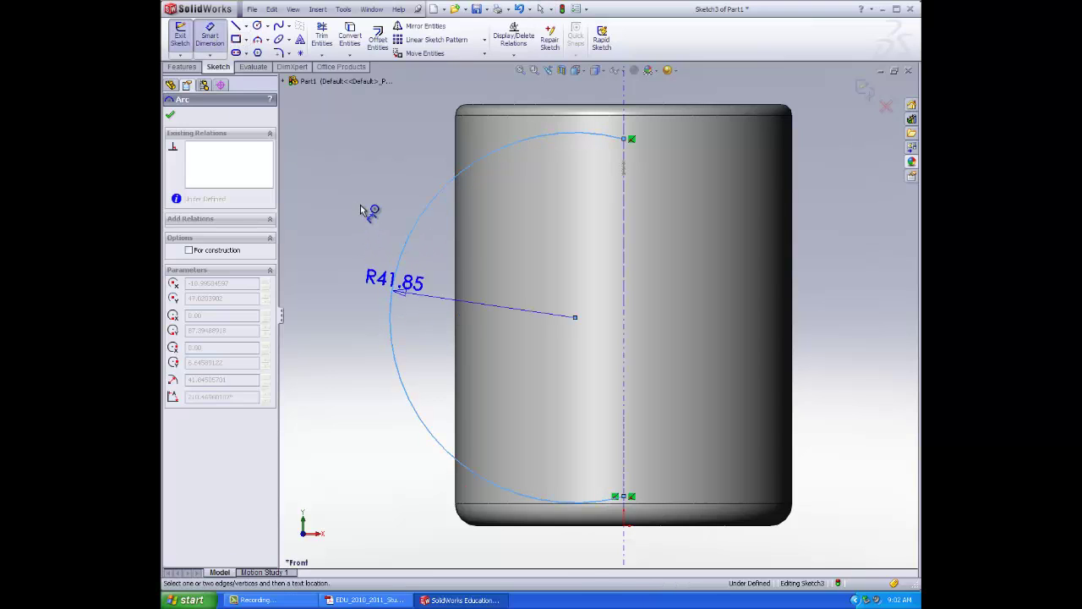
left_click(401, 170)
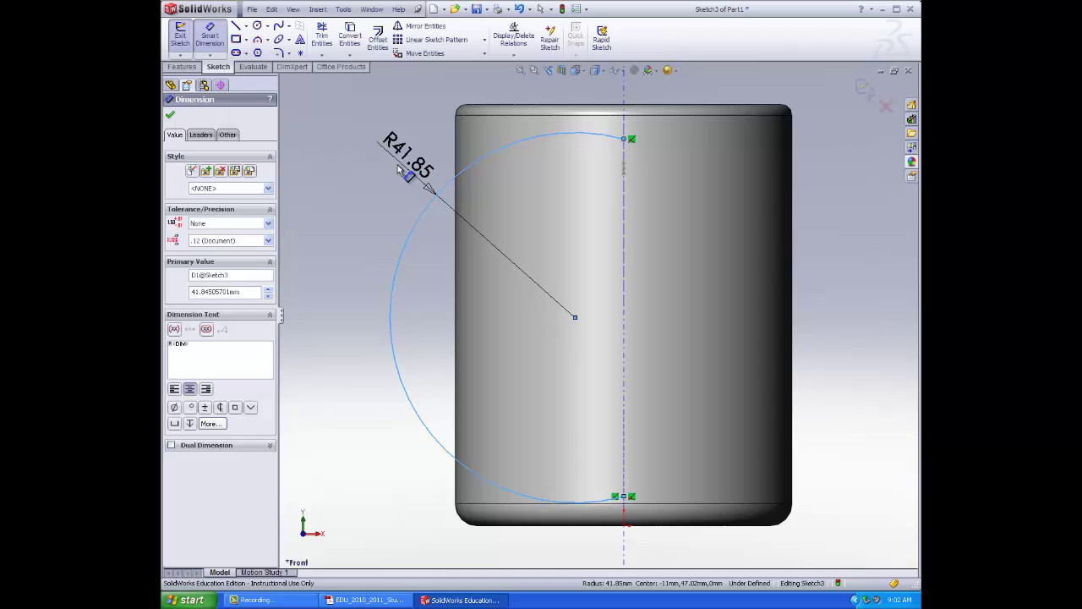
type("4")
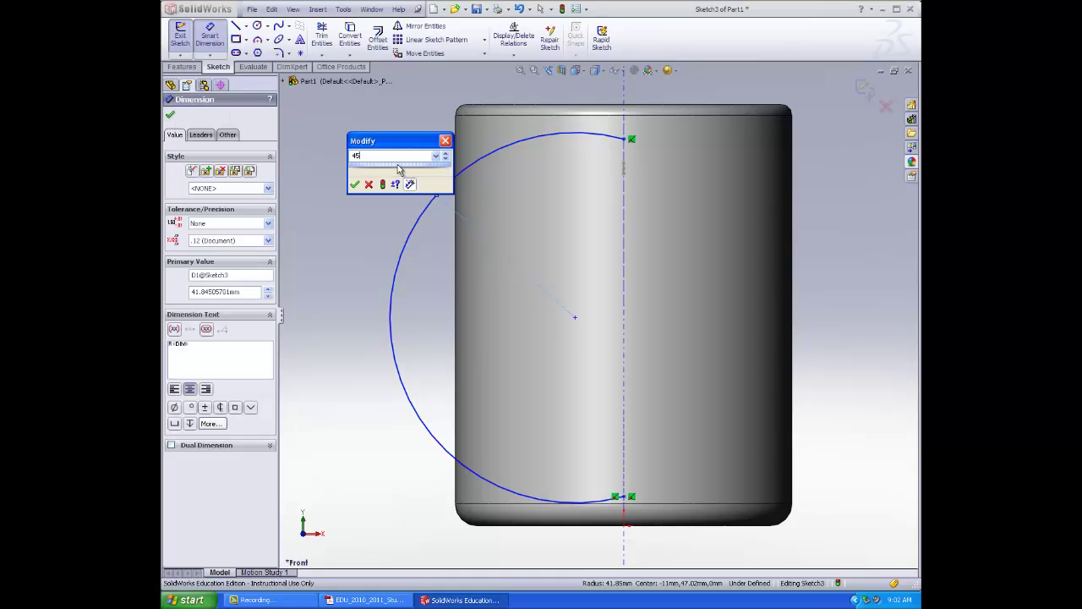
type("5")
key("Return")
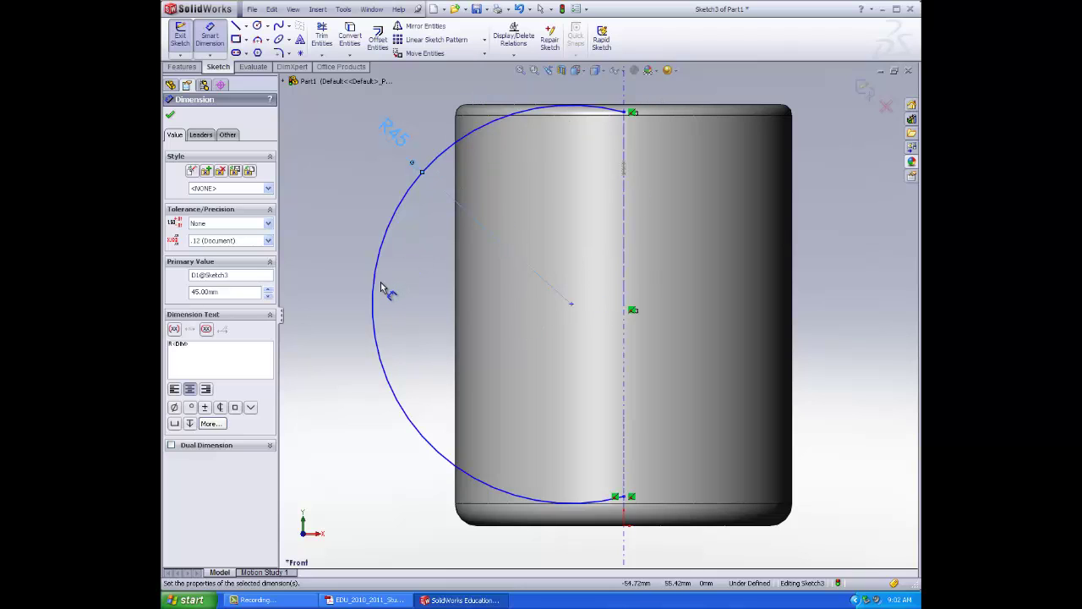
- Cancel the stray 11.82 dimension, reposition the arc beside the mug, and exit the sketch
left_click(374, 328)
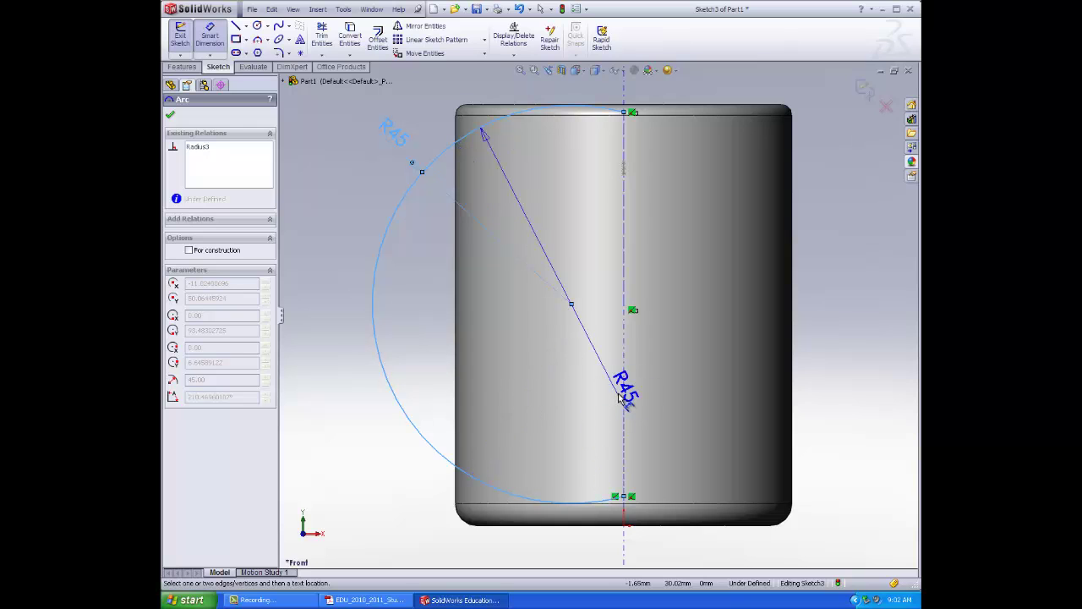
left_click(624, 397)
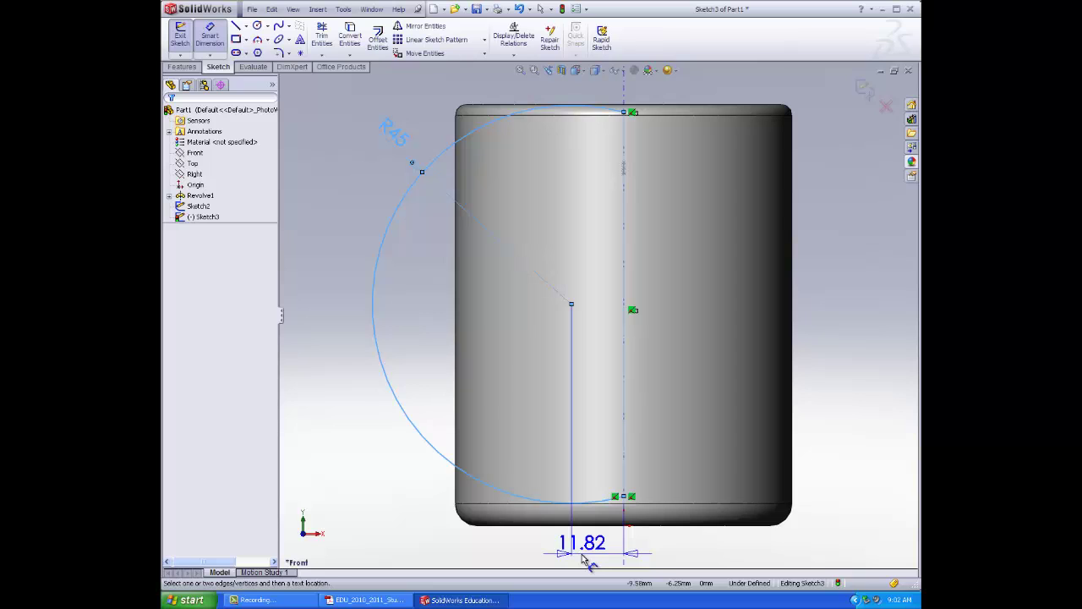
key("Escape")
key("Escape")
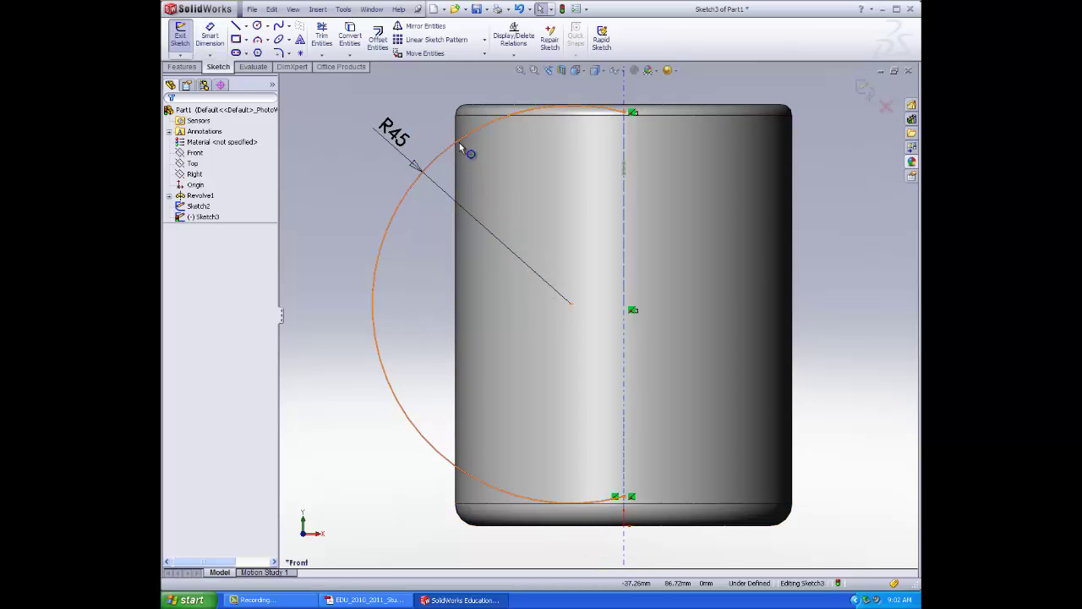
left_click_drag(454, 169, 387, 321)
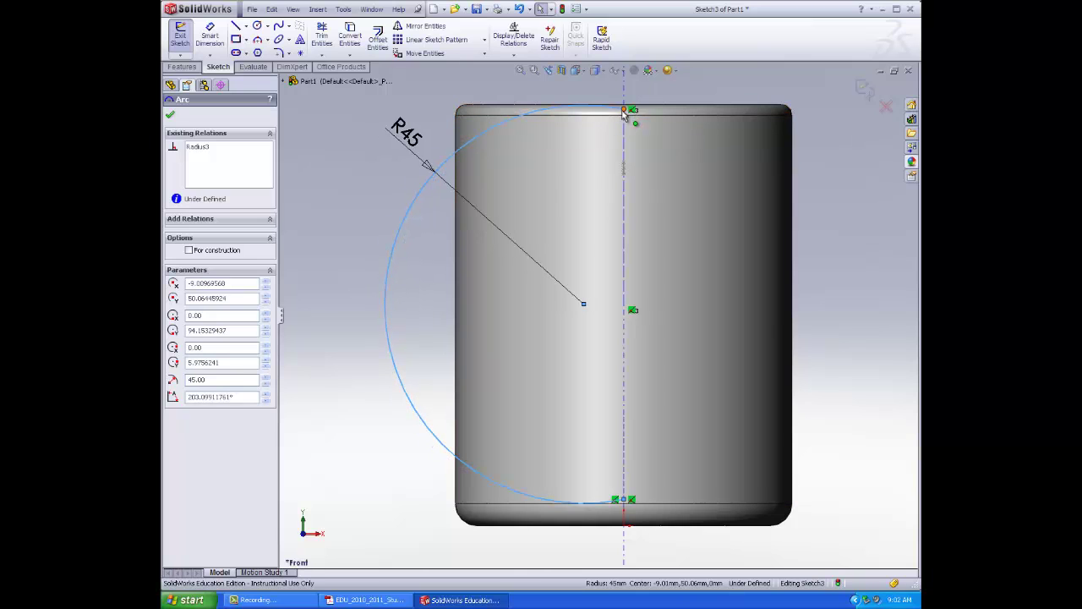
left_click_drag(624, 112, 624, 120)
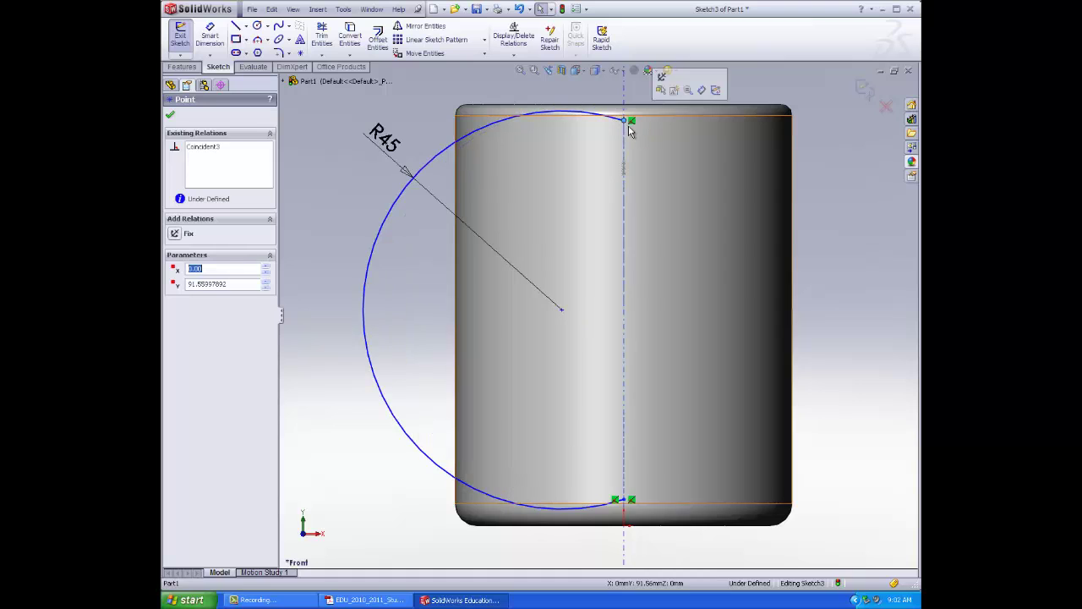
left_click(169, 116)
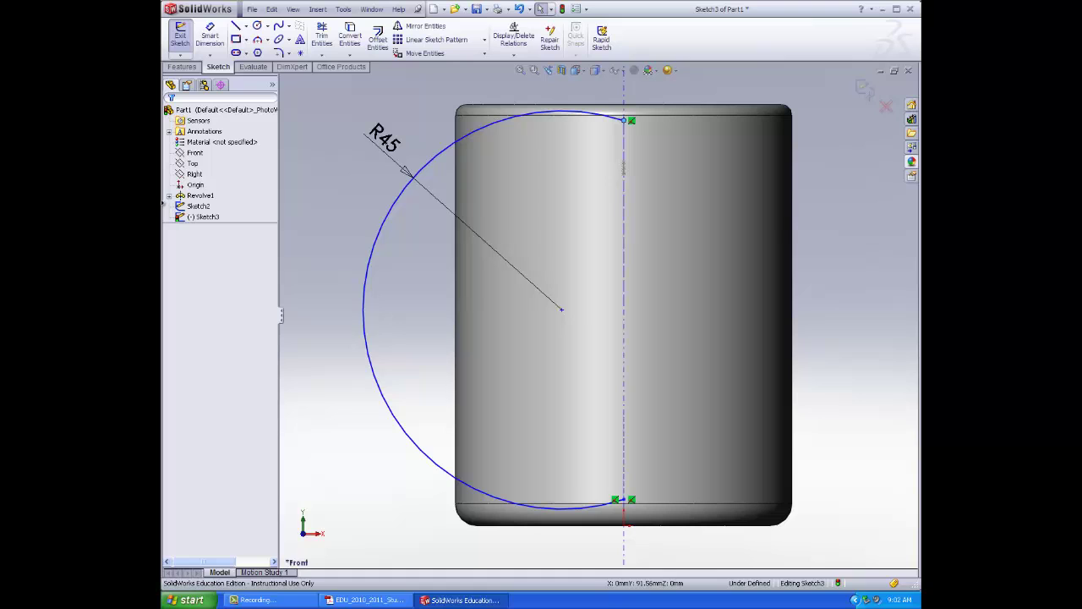
left_click(180, 36)
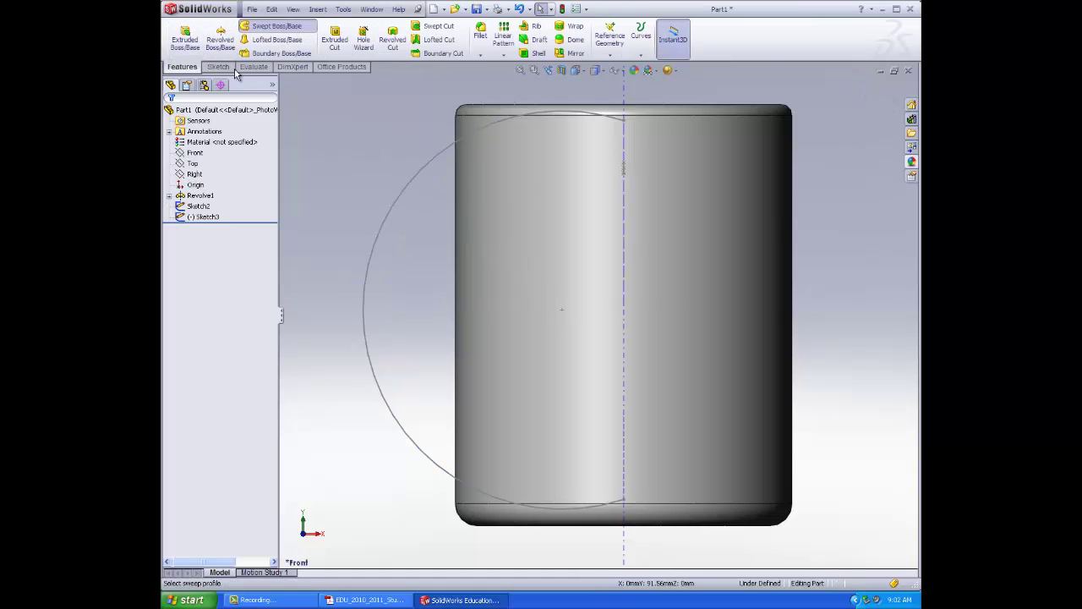
- Sweep the Sketch2 ellipse along the Sketch3 arc to create the Sweep2 handle
left_click(272, 27)
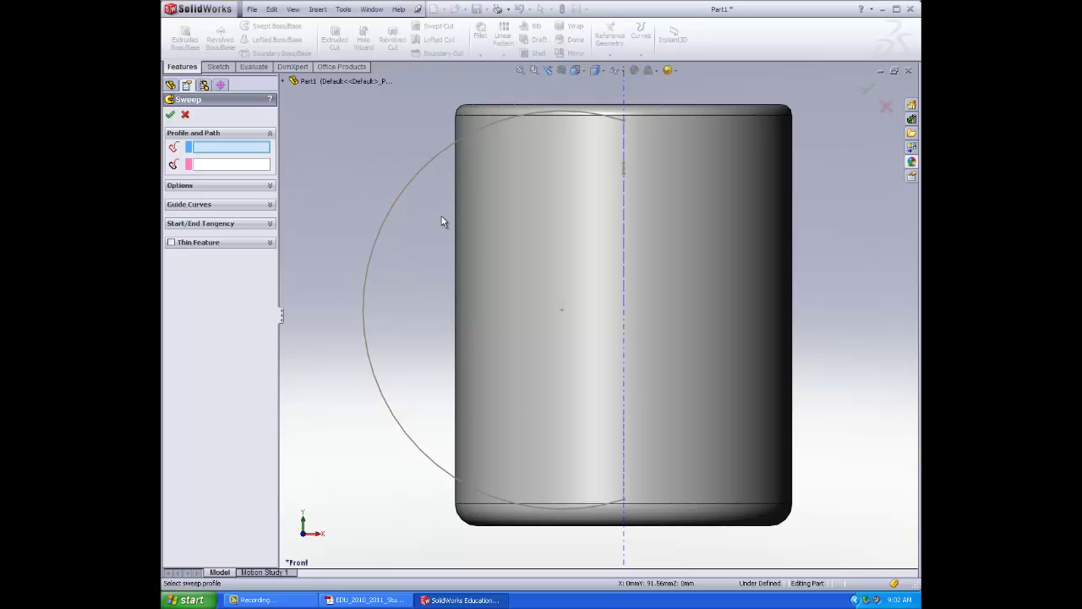
middle_click_drag(429, 224, 491, 254)
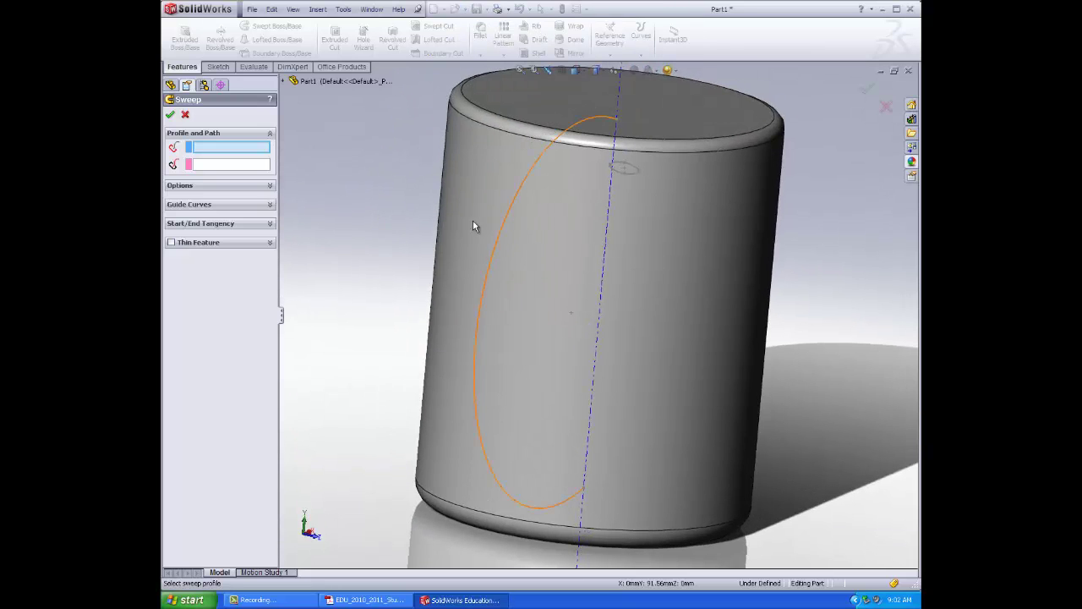
left_click(629, 174)
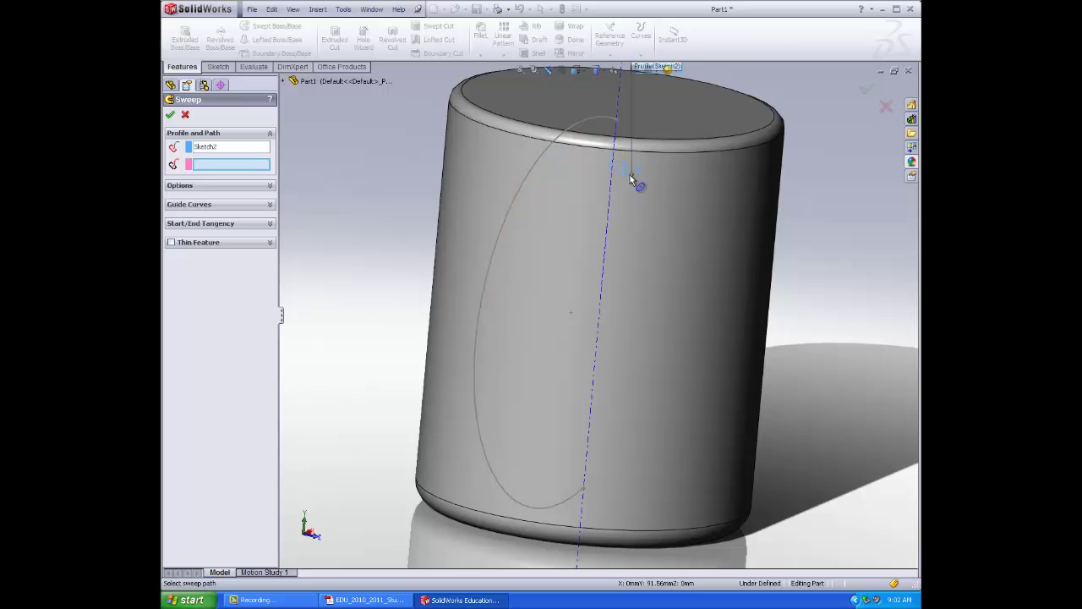
left_click(512, 203)
middle_click_drag(361, 413, 272, 318)
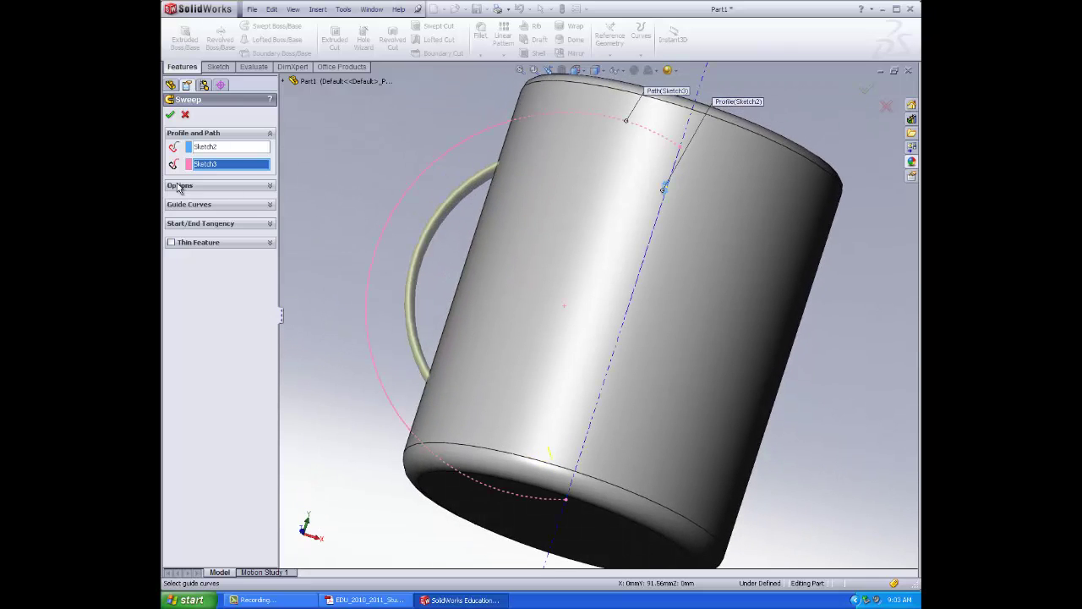
left_click(166, 115)
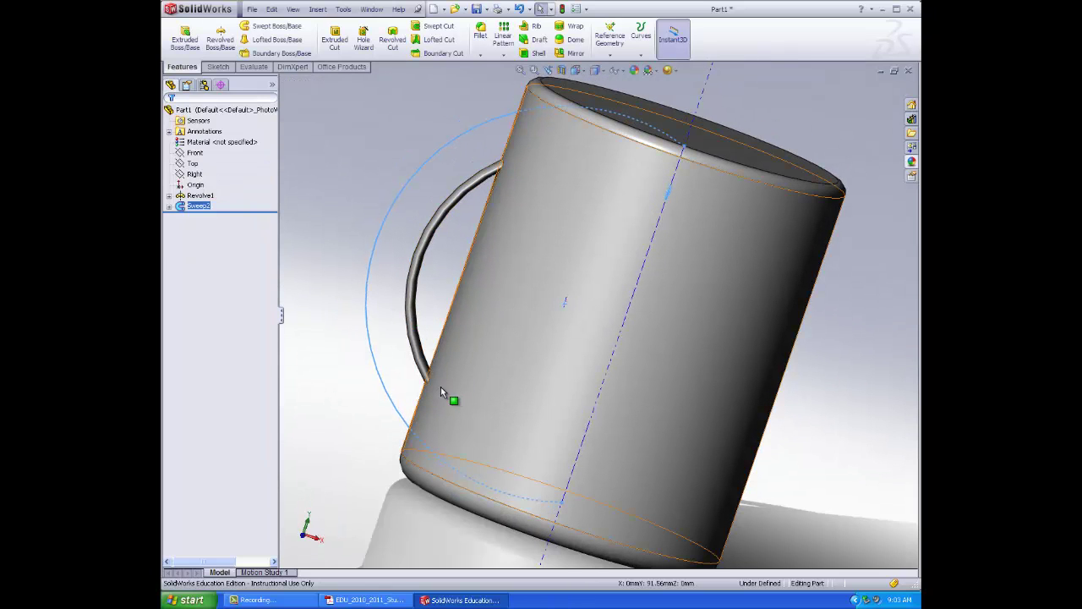
middle_click_drag(441, 386, 551, 290)
key("g")
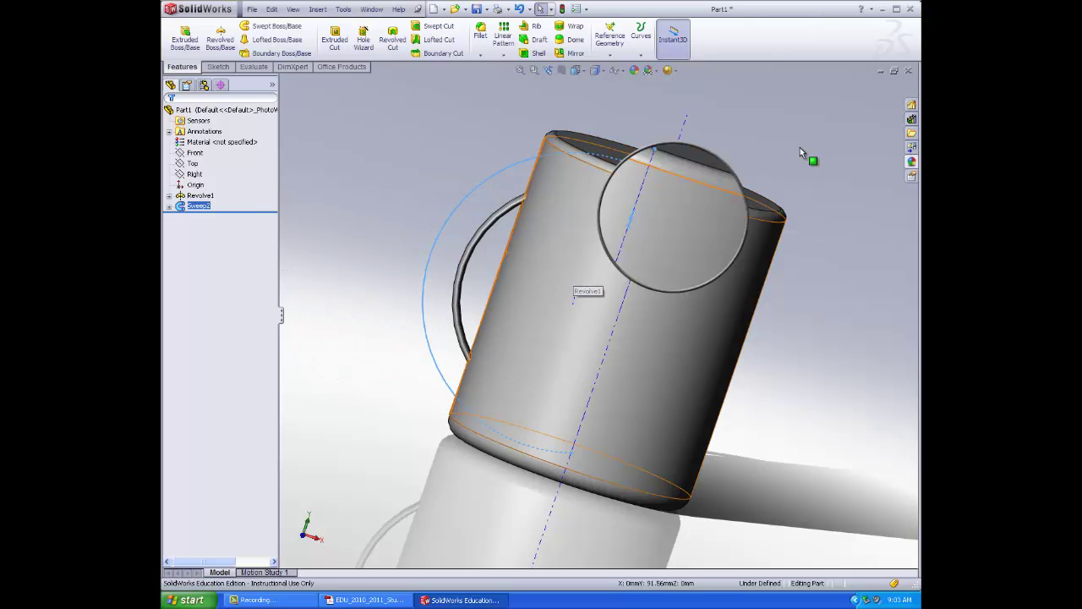
key("Escape")
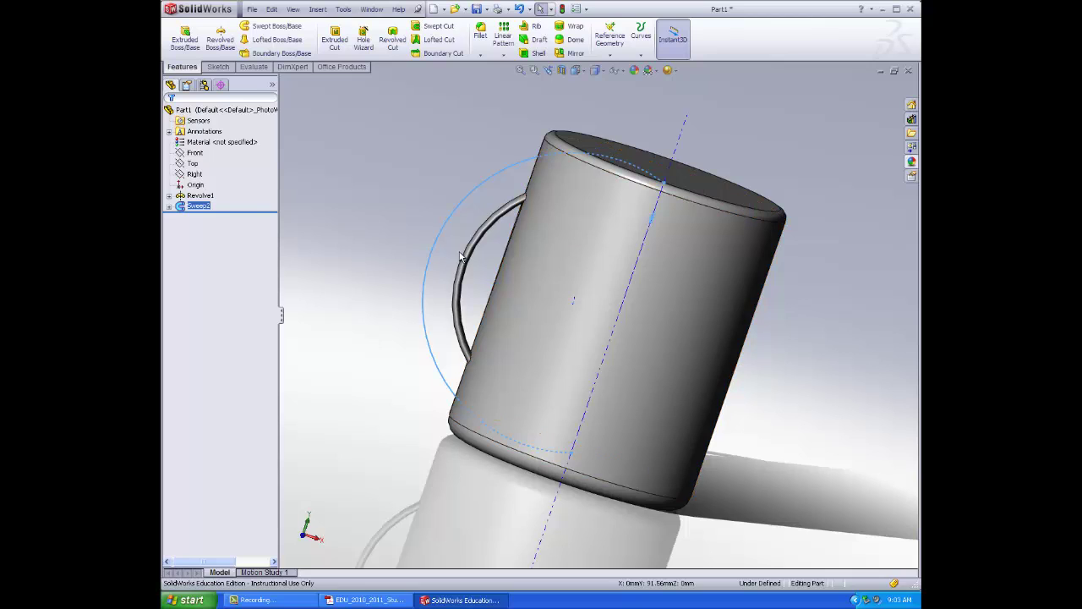
left_click(399, 142)
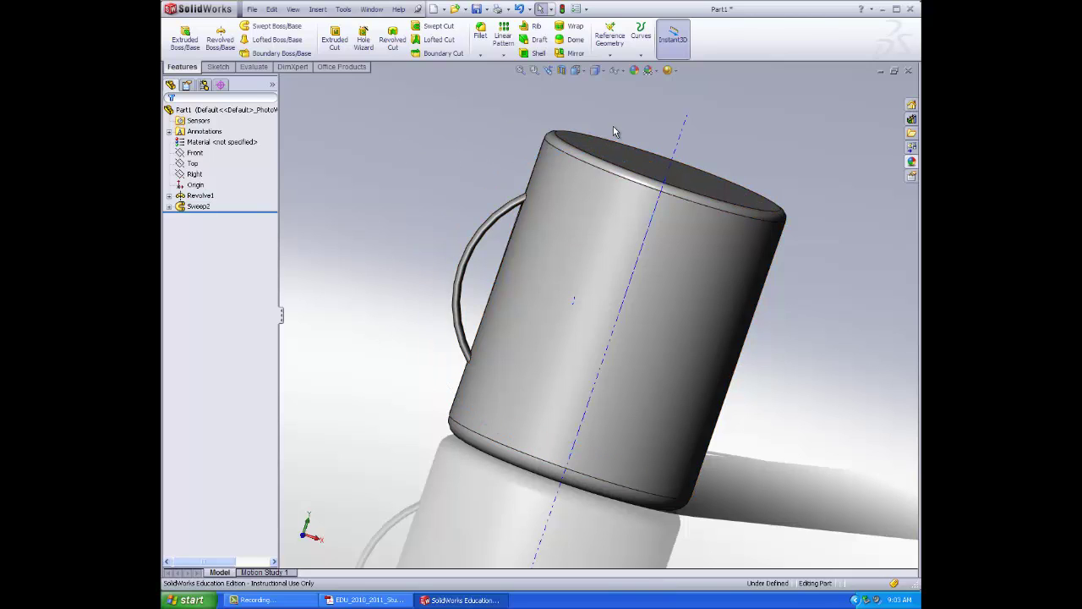
left_click(596, 71)
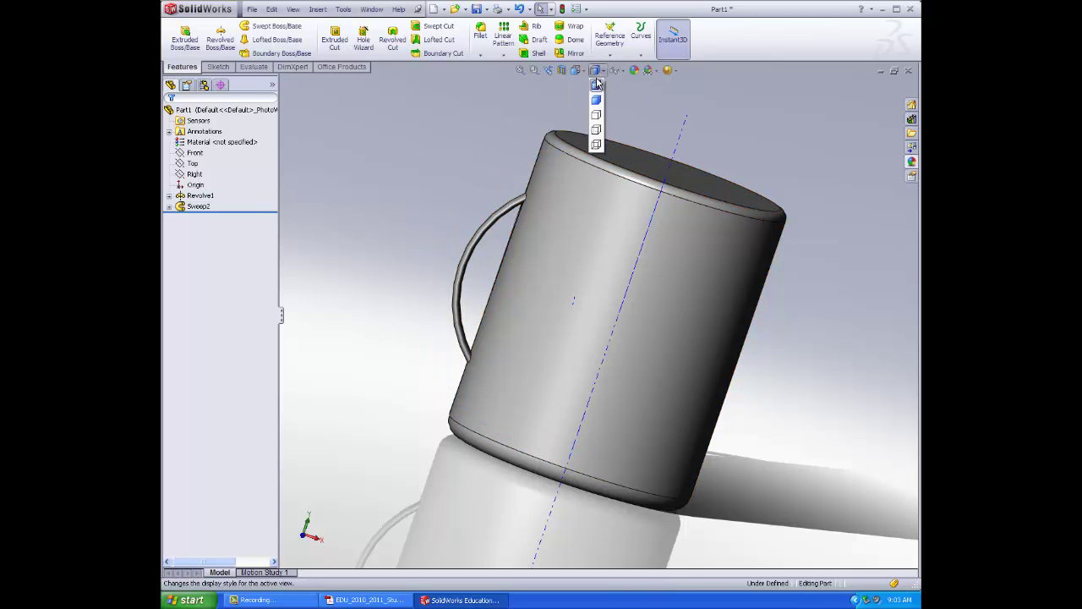
key("ctrl+7")
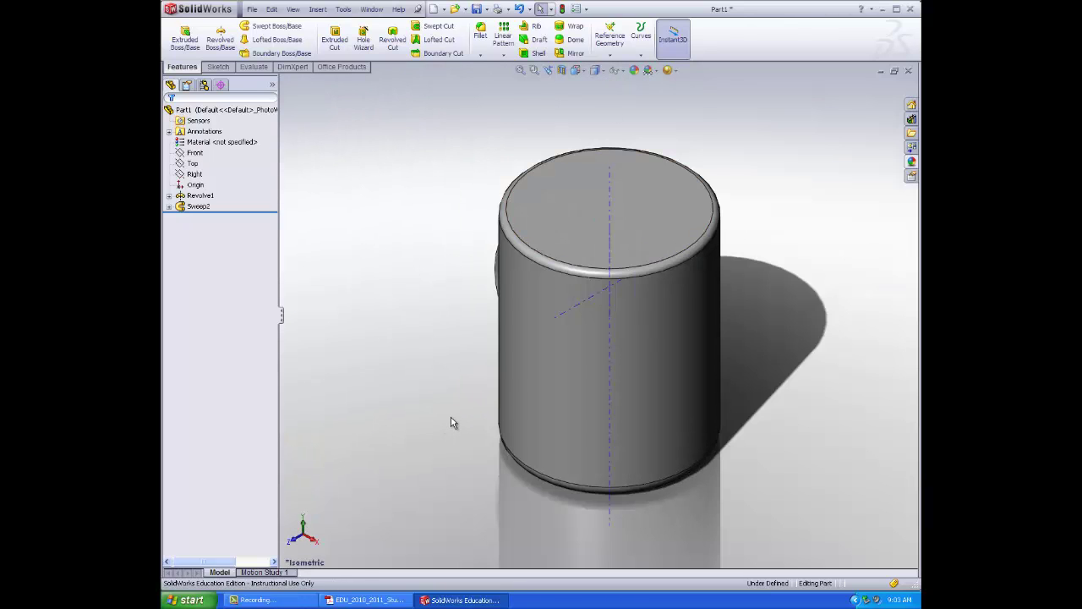
key("Up")
key("Up")
key("Up")
key("Up")
key("Up")
key("Up")
key("Up")
key("Up")
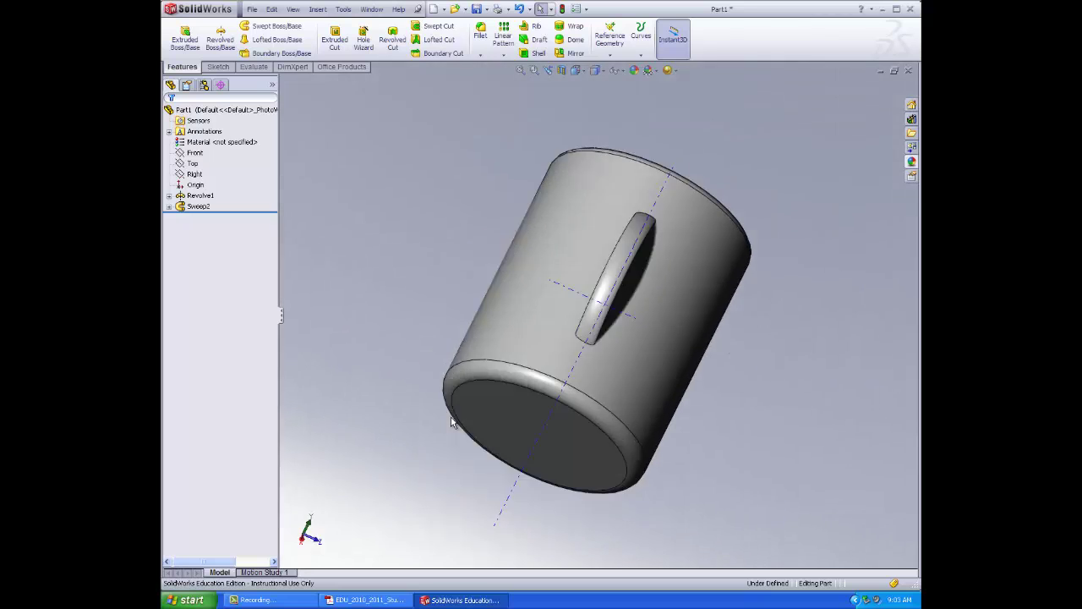
key("Up")
key("Up")
key("Up")
key("Up")
key("Up")
key("Up")
key("Up")
key("Up")
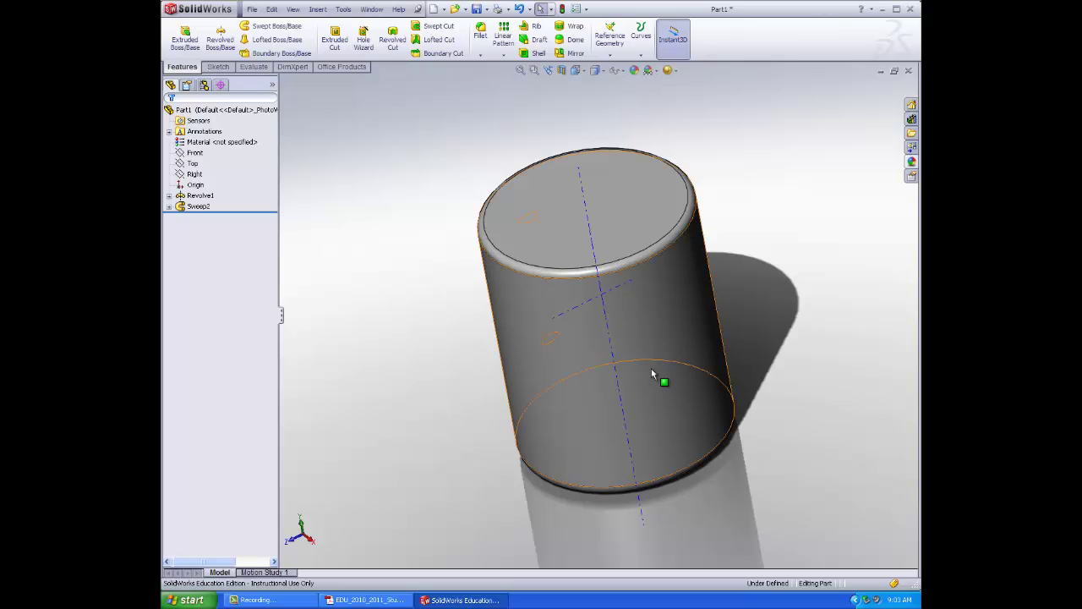
- Shell the mug to a 0.50 mm wall with the top face removed, accepting the curvature warning
left_click(537, 54)
middle_click_drag(412, 285, 531, 315)
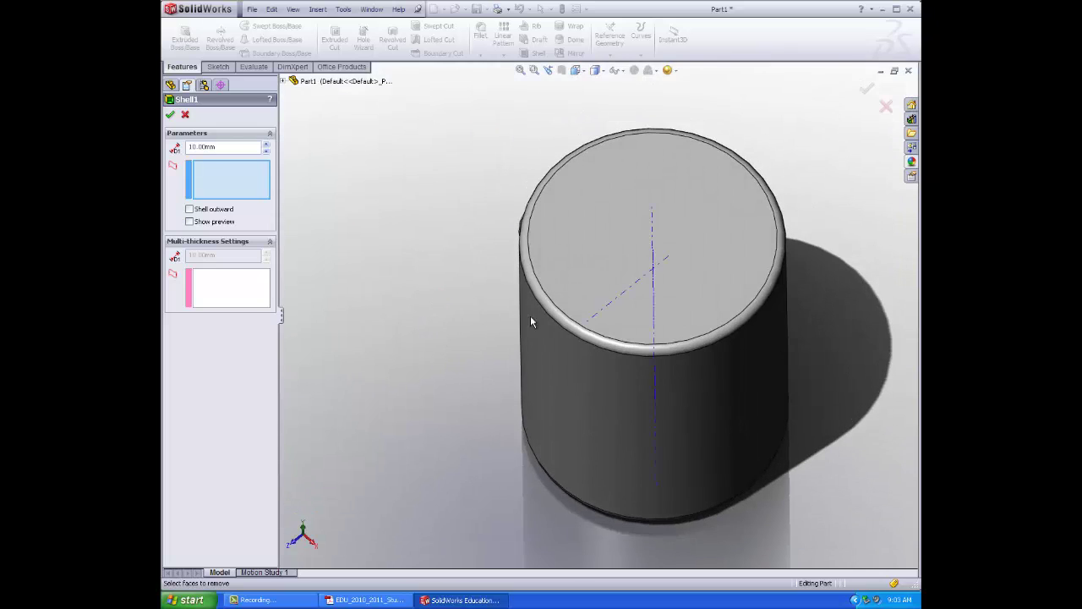
left_click(218, 220)
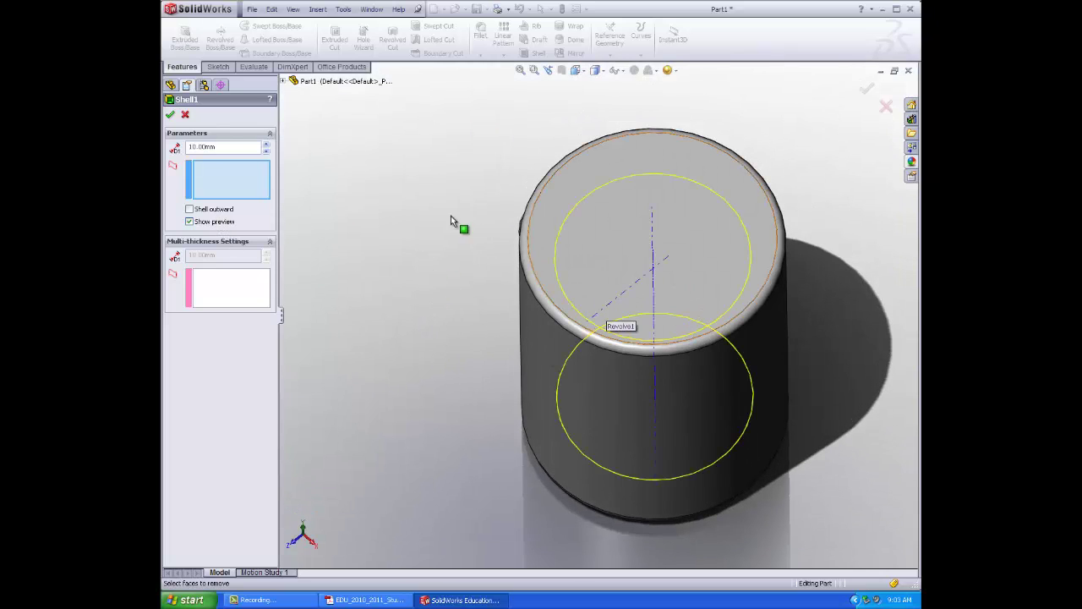
left_click(567, 272)
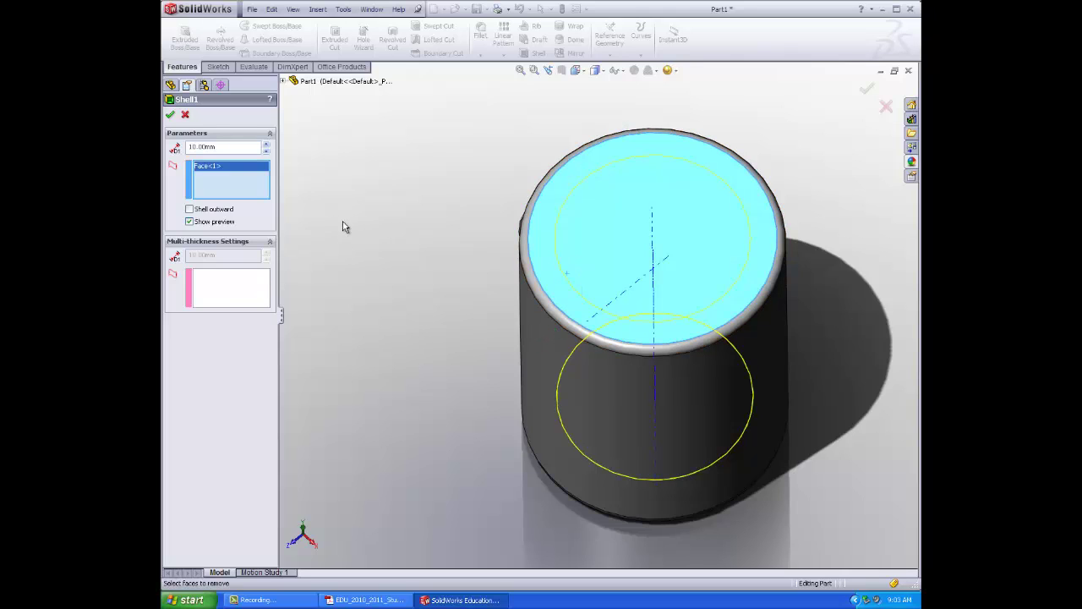
left_click(267, 145)
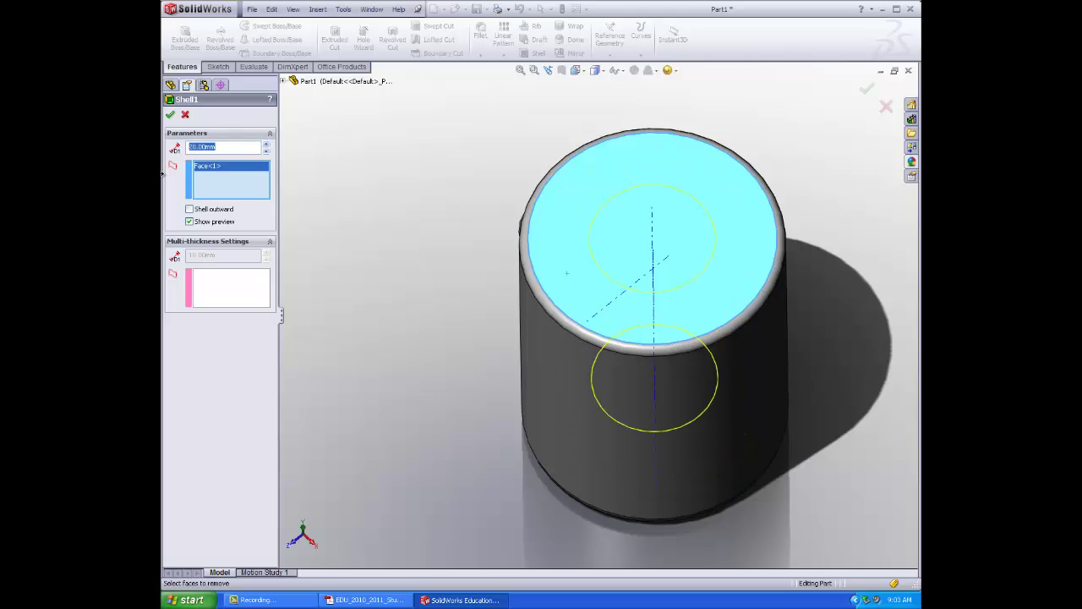
key("Return")
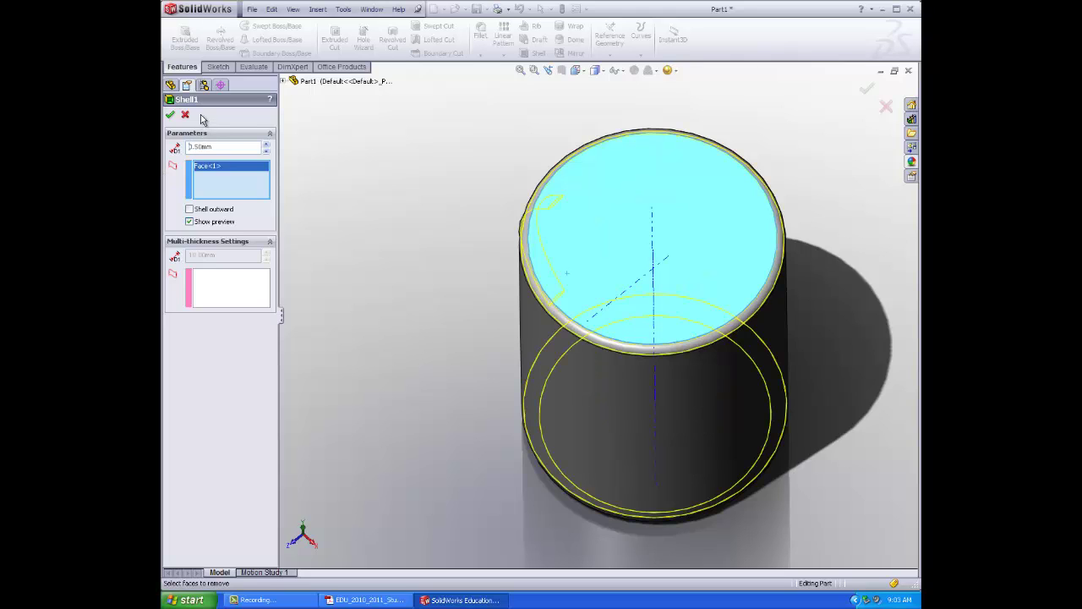
left_click(170, 116)
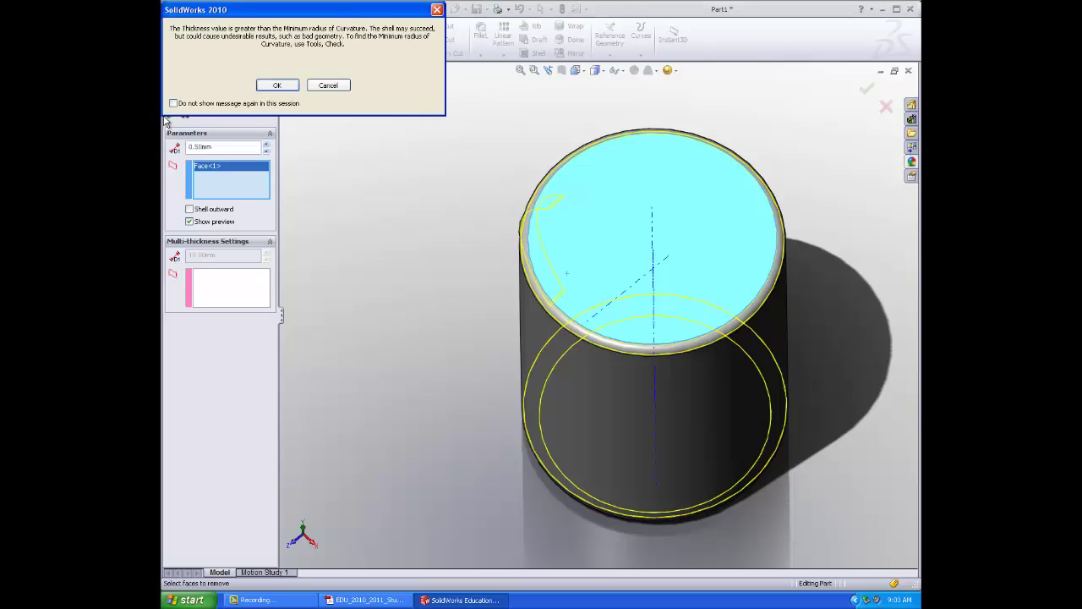
left_click(279, 86)
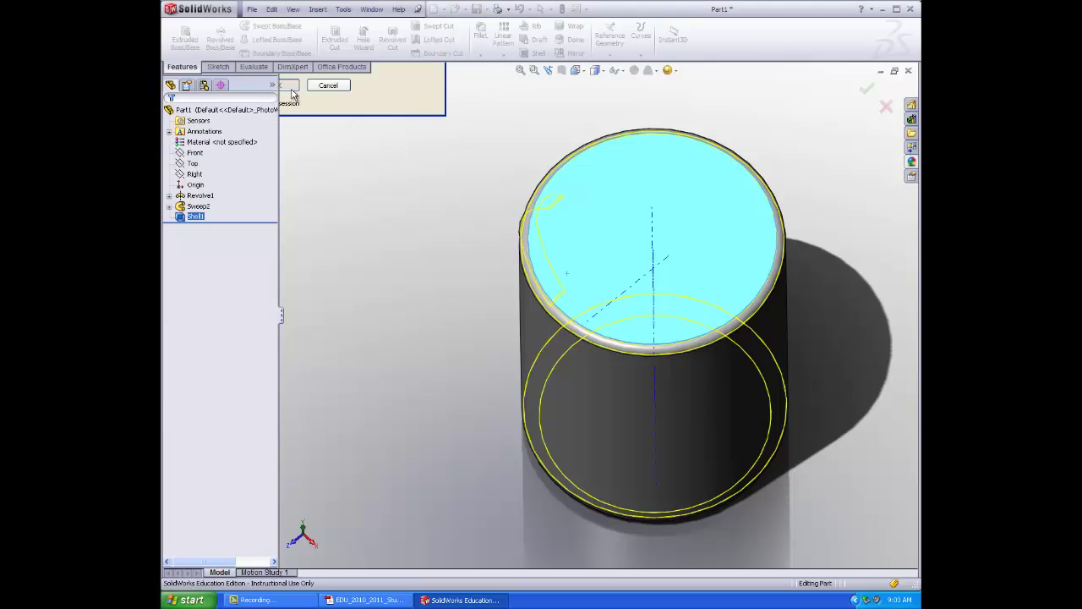
middle_click_drag(521, 400, 449, 319)
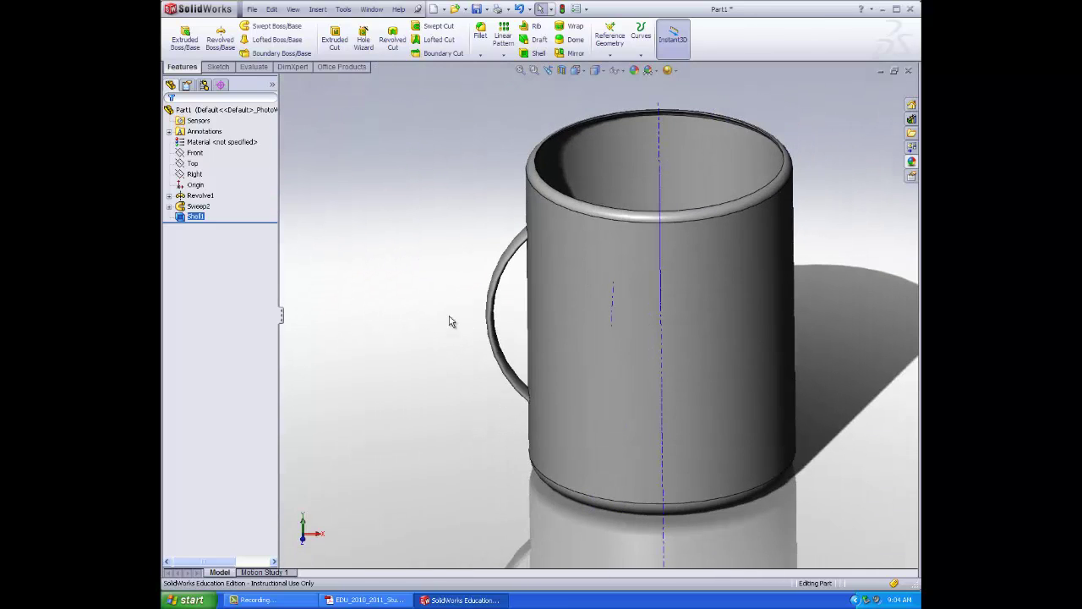
- Hide the temporary axes on the mug
left_click(343, 10)
left_click(293, 9)
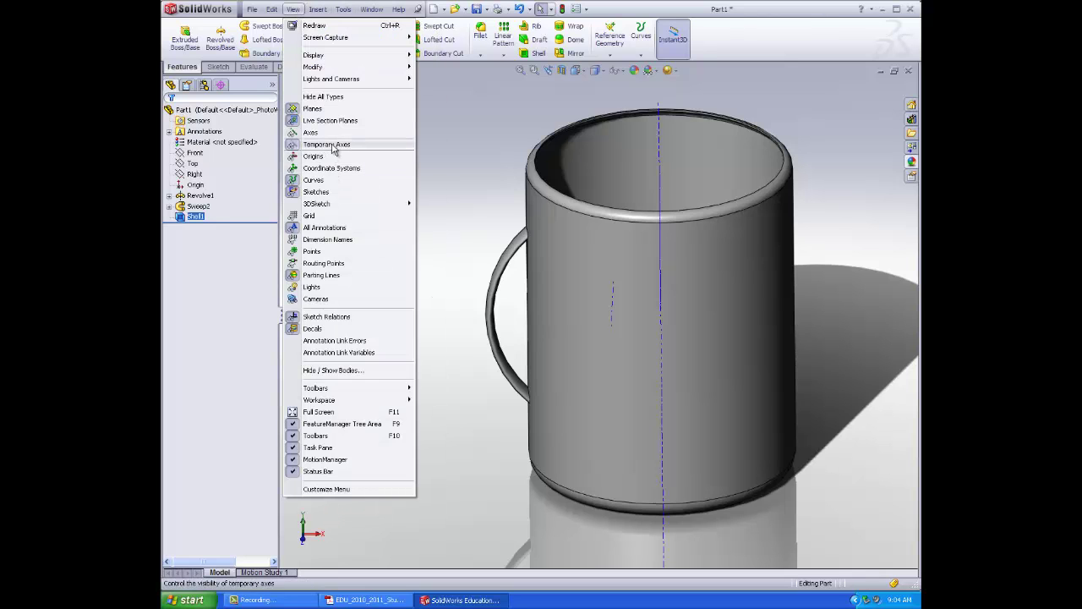
left_click(335, 145)
middle_click_drag(461, 333, 415, 119)
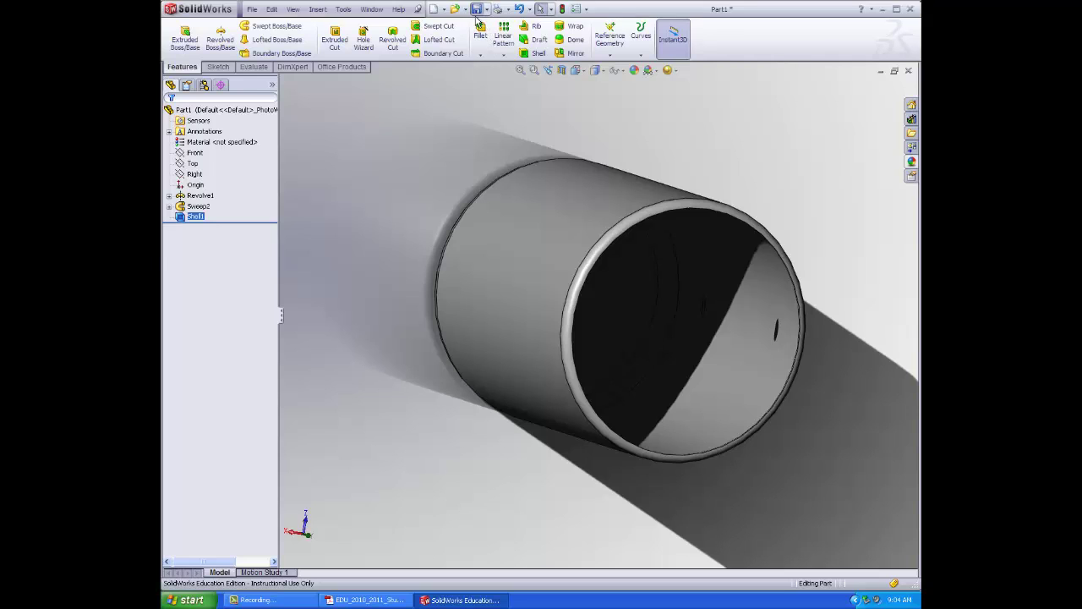
- Save the part as 'Mug' in the Lesson01 folder
left_click(476, 10)
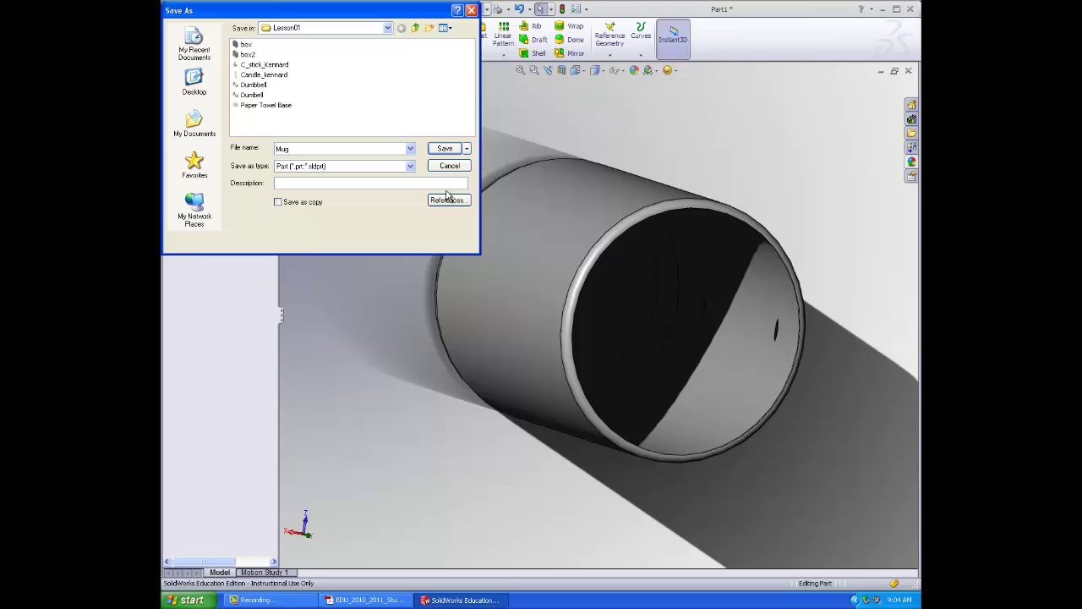
key("Return")
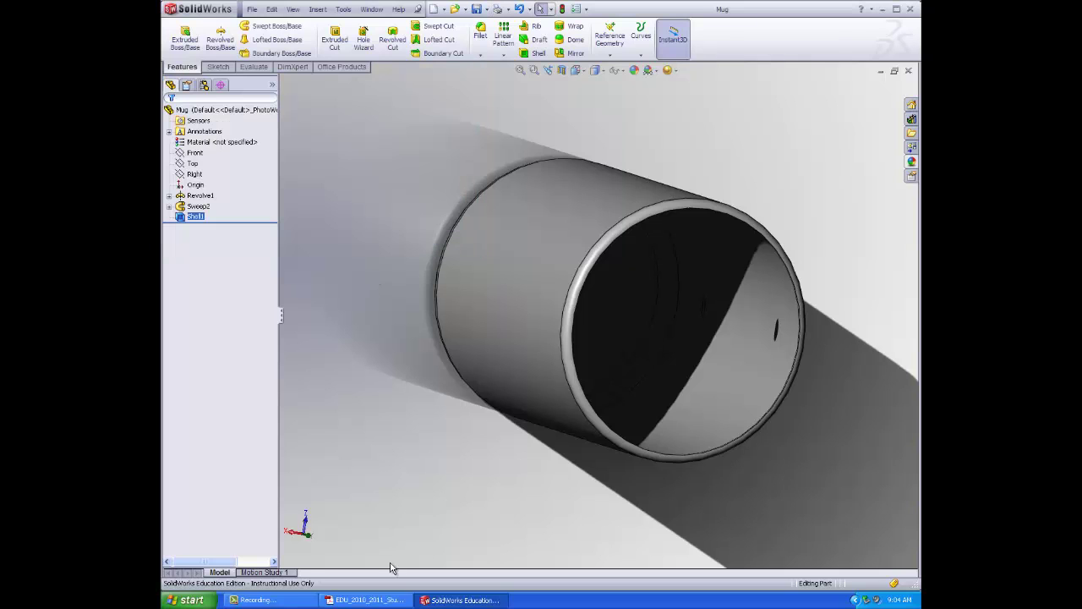
left_click(191, 597)
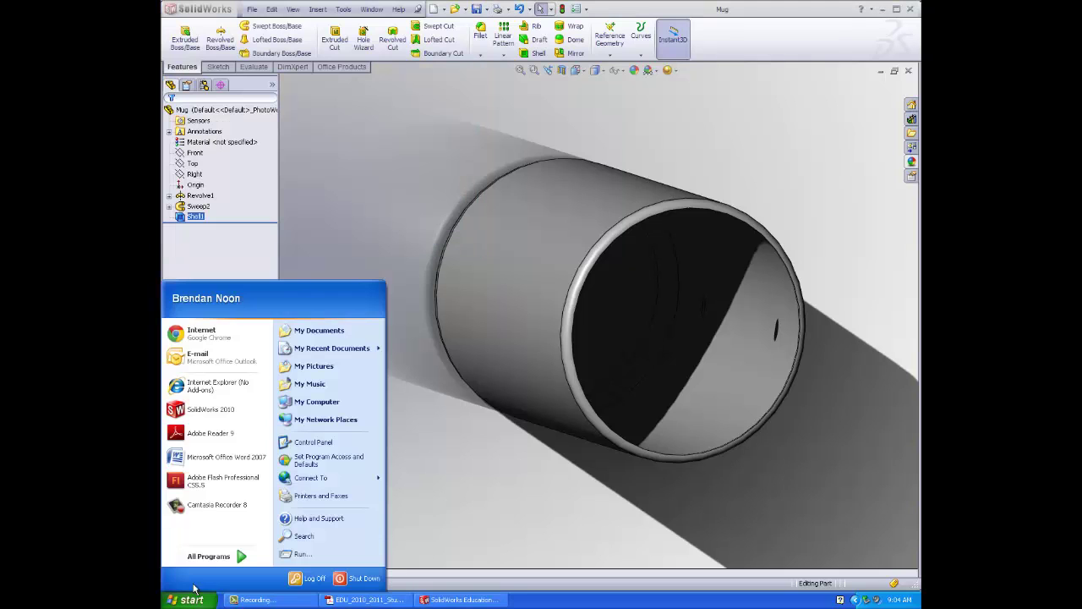
- Open the Mug challenge presentation from the removable E: drive via My Computer
left_click(234, 558)
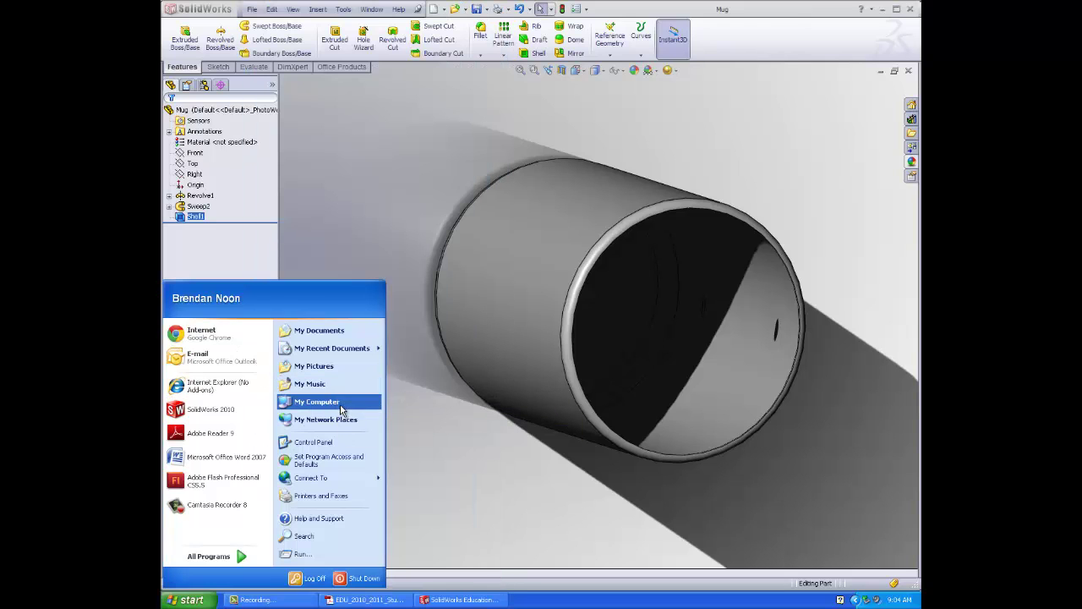
left_click(342, 404)
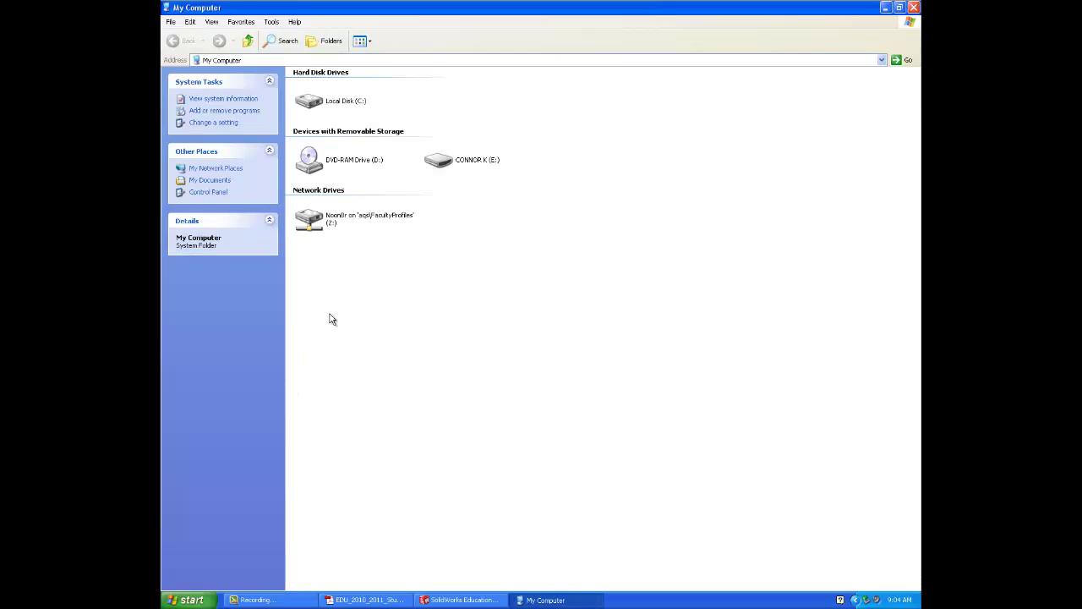
double_click(433, 166)
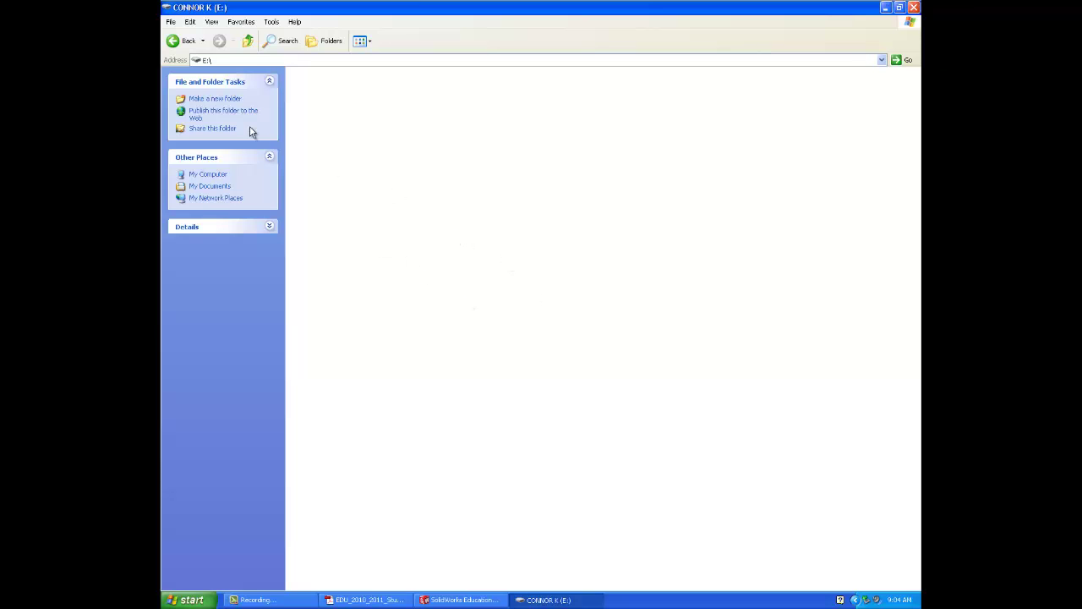
left_click(248, 41)
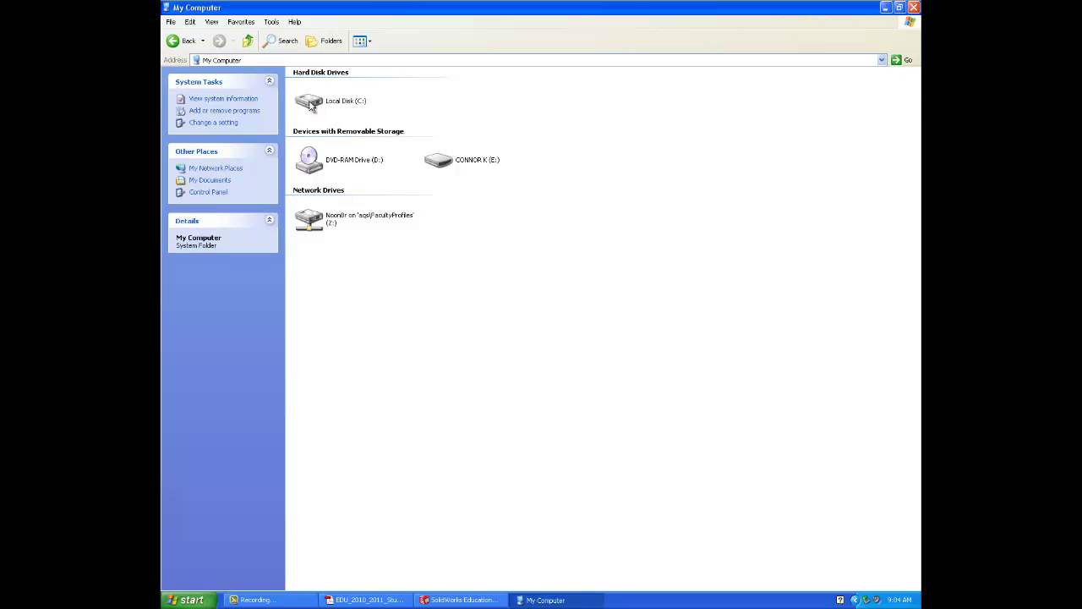
double_click(448, 164)
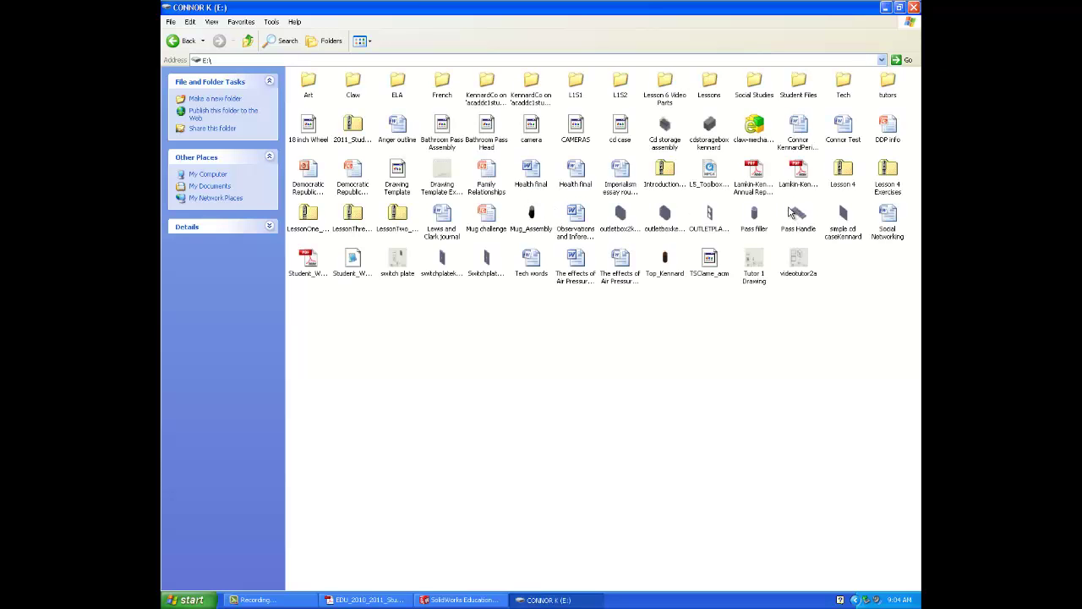
left_click(494, 222)
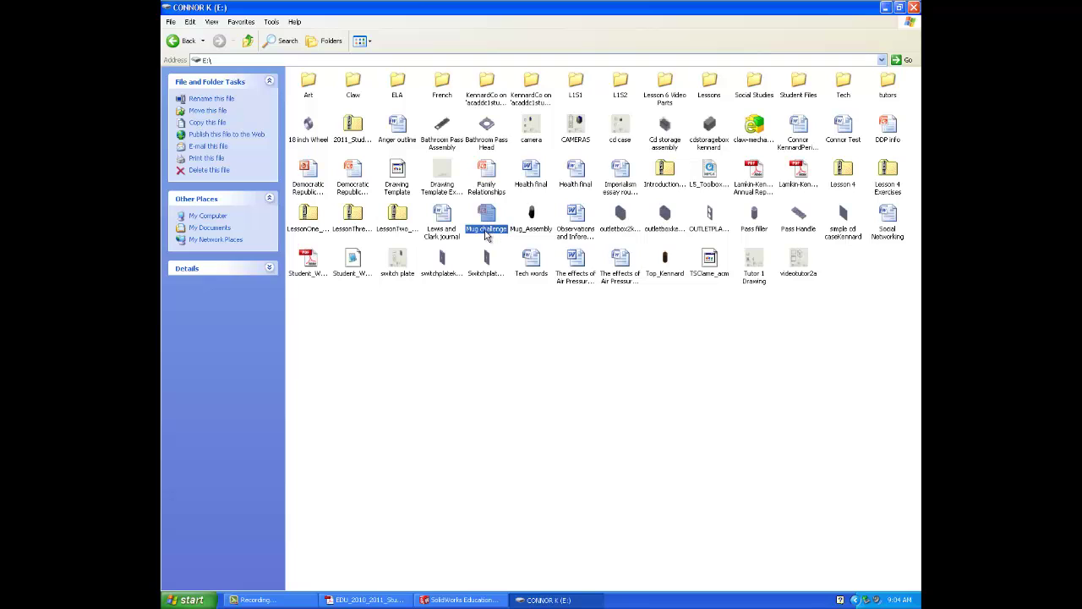
double_click(485, 214)
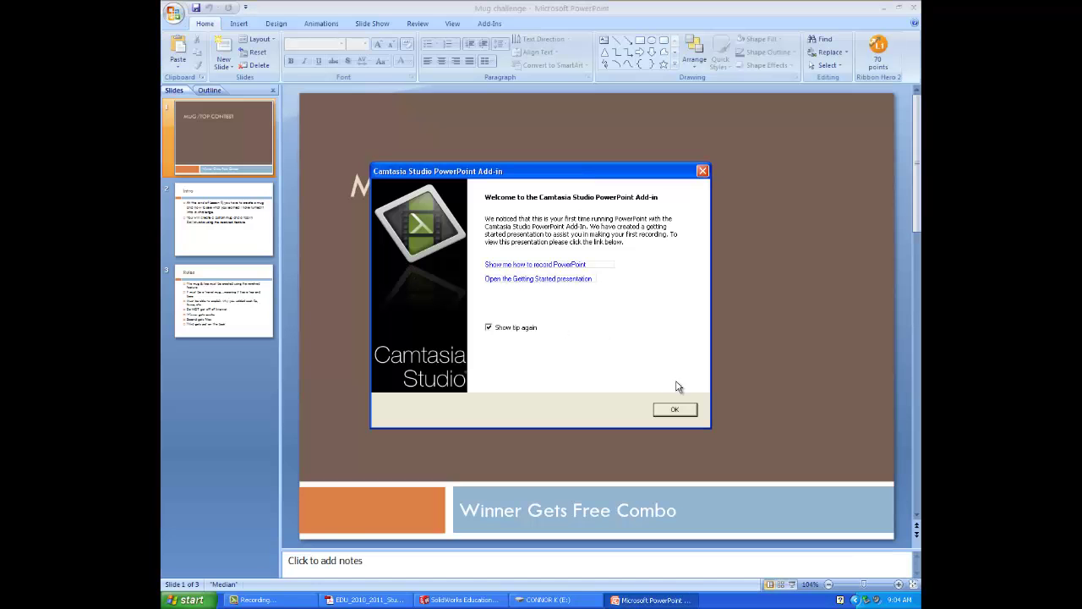
- Dismiss the Camtasia message and play the slideshow from the beginning to the Rules slide
left_click(675, 411)
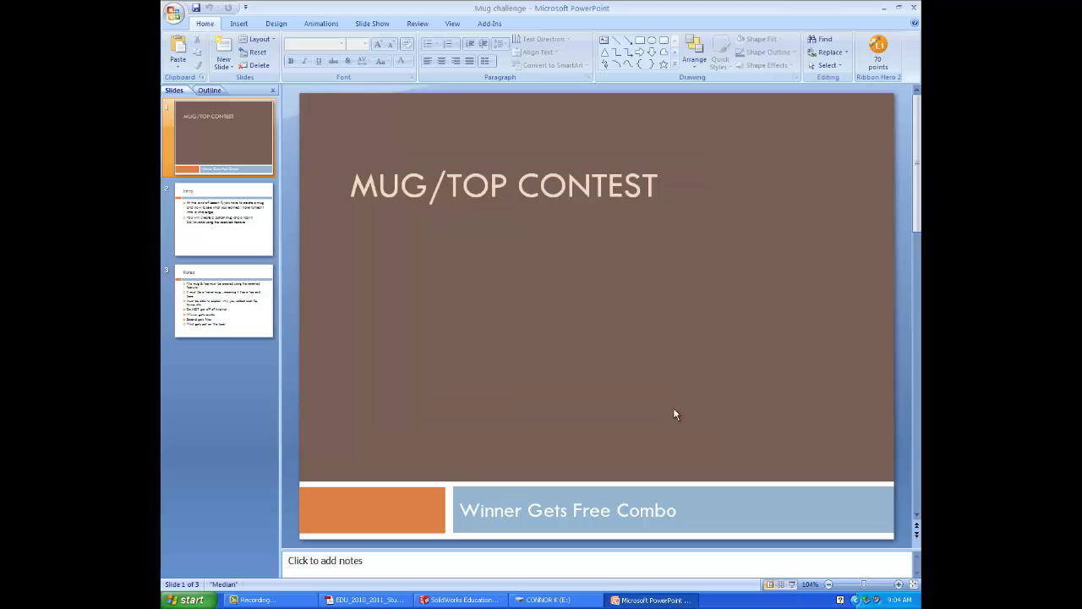
left_click(320, 23)
left_click(371, 24)
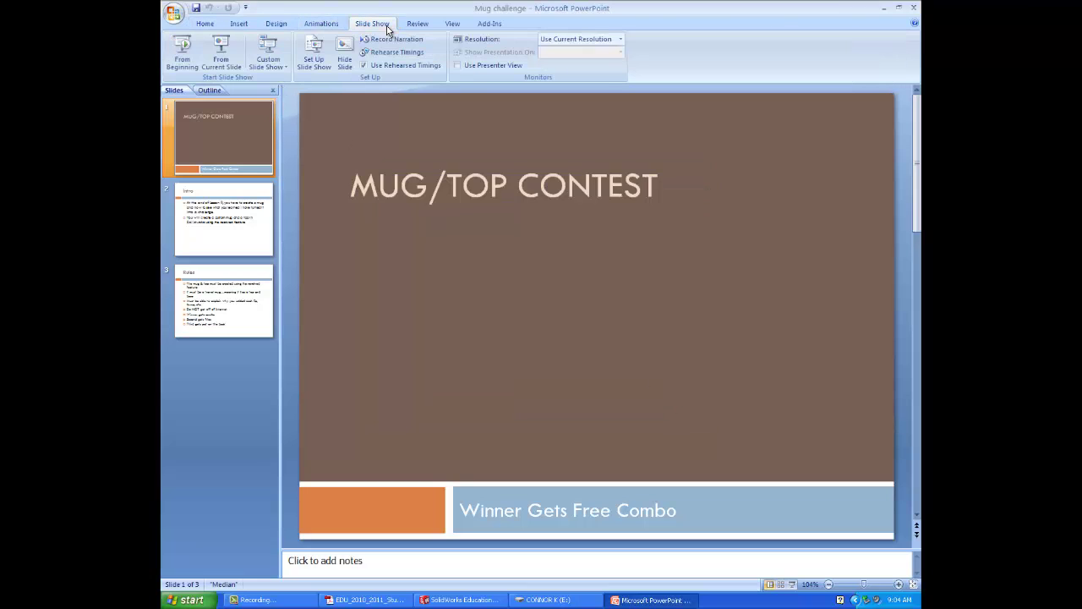
left_click(194, 71)
left_click(195, 76)
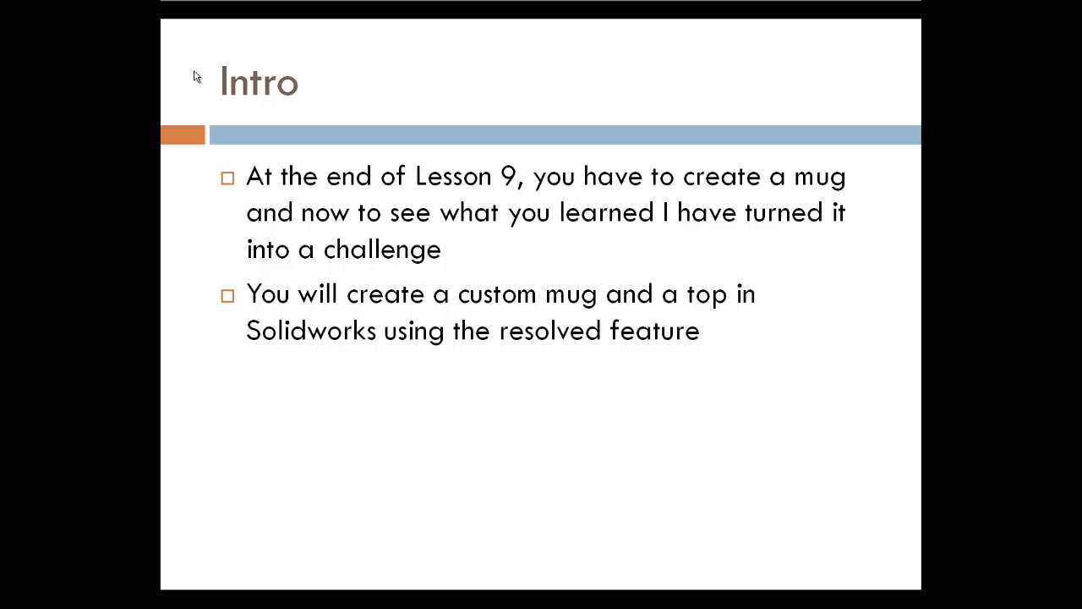
key("Right")
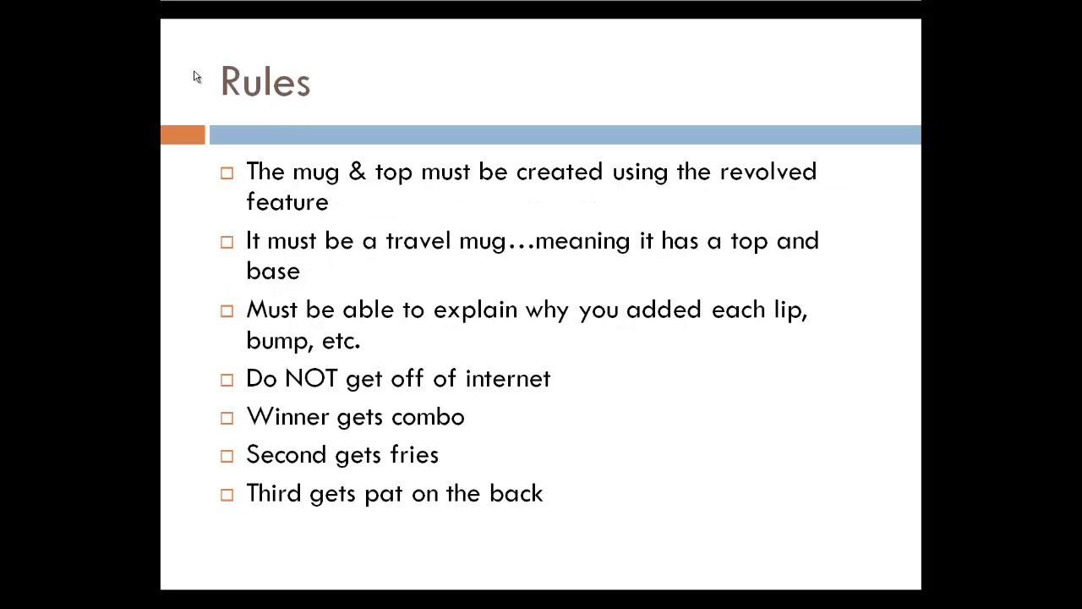